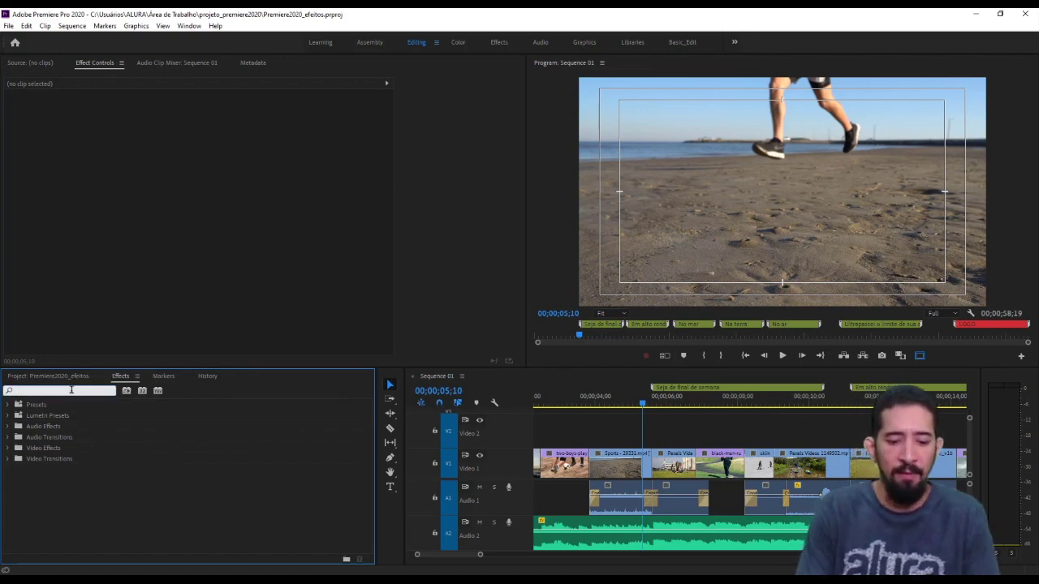
- Try the Black & White effect on the Sports - 29331.mp4 clip on Video 1
type("black")
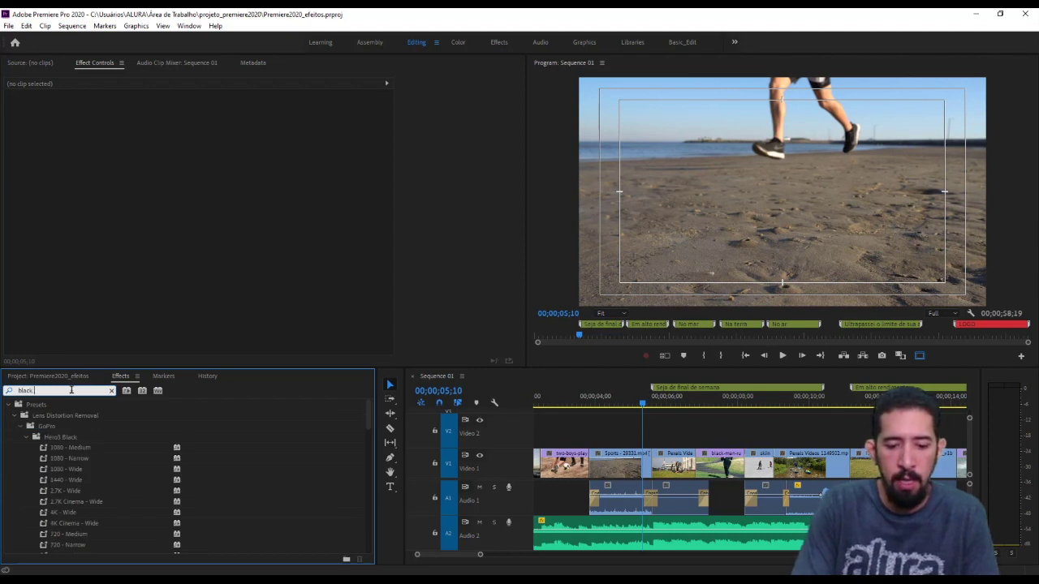
type(" &")
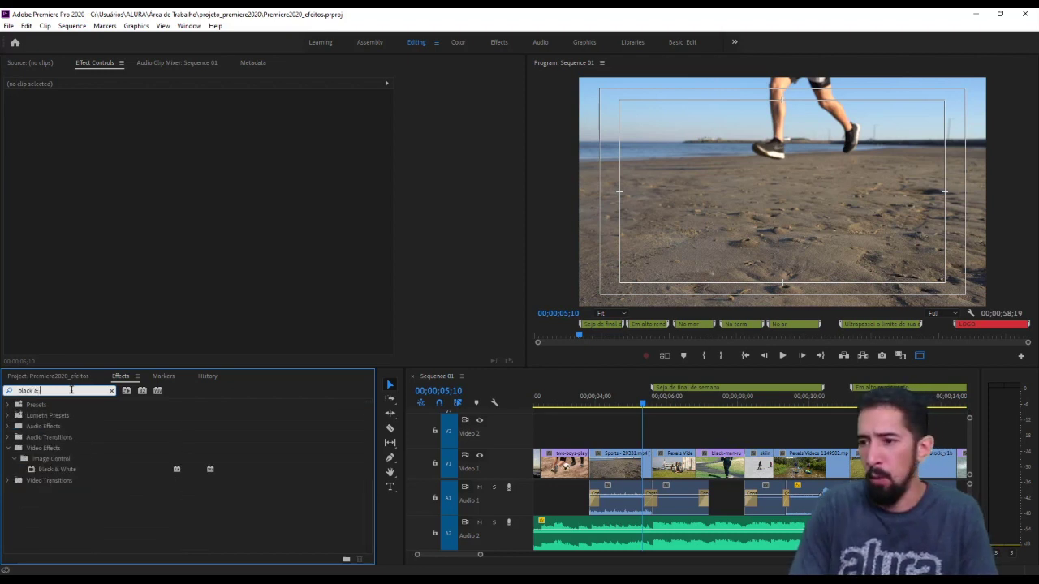
left_click(31, 471)
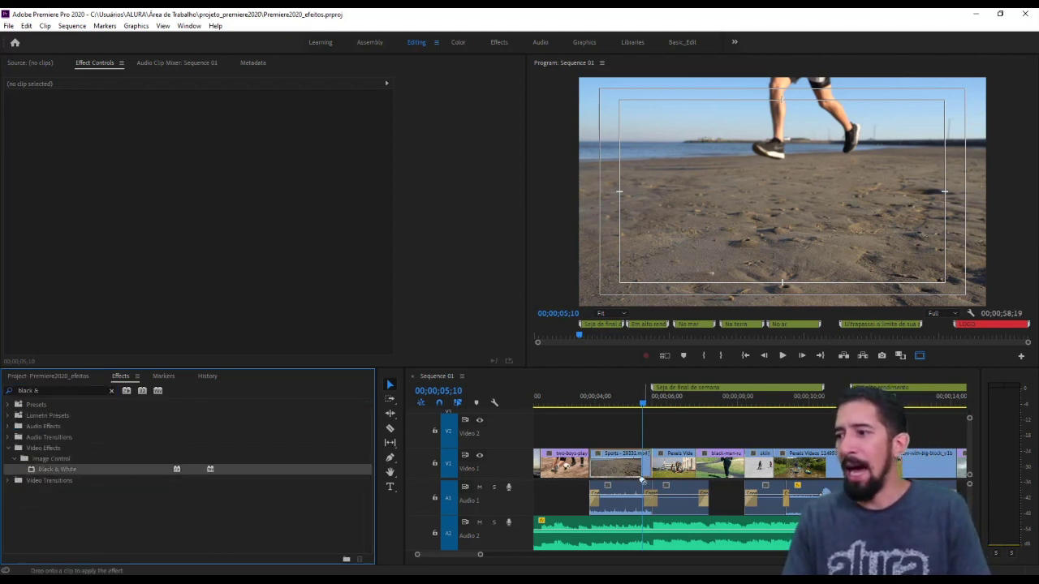
left_click_drag(31, 469, 635, 462)
left_click_drag(637, 407, 615, 405)
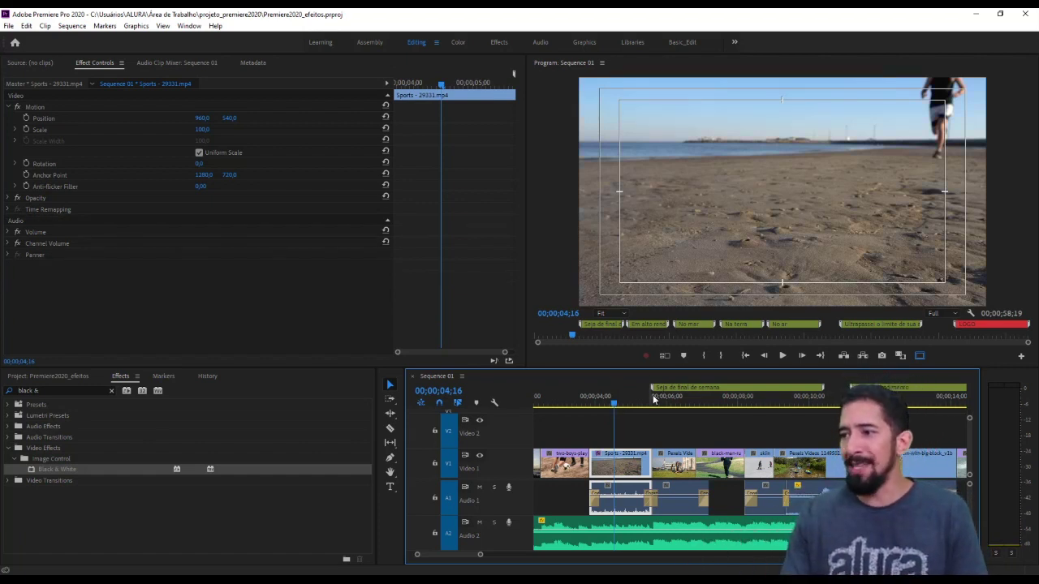
- Scale the Pexels Videos 2790141.mp4 clip to 55 and set its position to 995, 550
left_click_drag(654, 399, 670, 401)
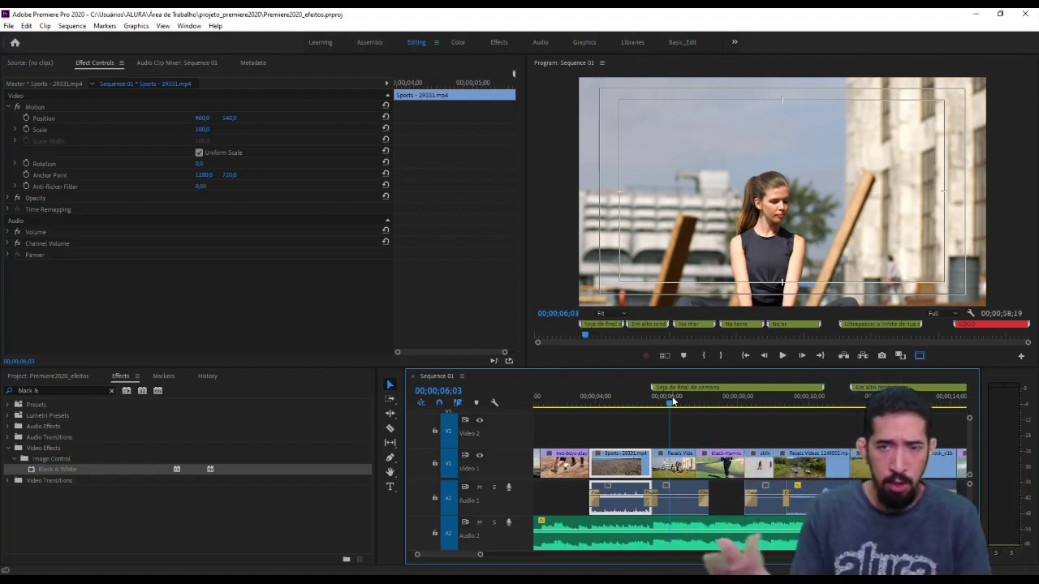
left_click(672, 464)
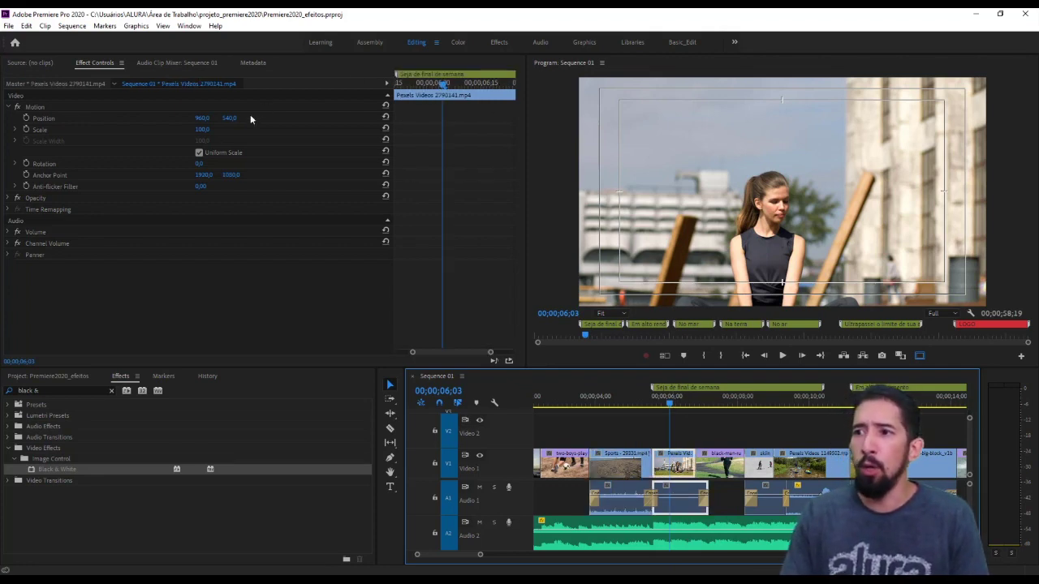
mouse_move(202, 132)
left_mouse_down()
mouse_move(168, 131)
mouse_move(230, 119)
mouse_move(201, 118)
left_mouse_up()
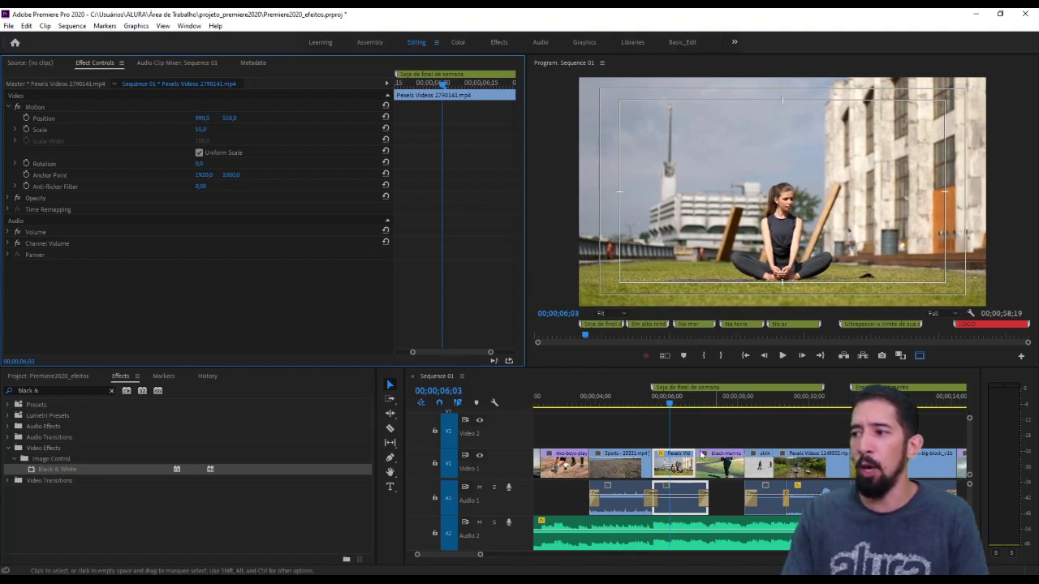
- Play back the change from the beach running clip to the seated woman clip to find a point for a cut
left_click_drag(669, 401, 679, 406)
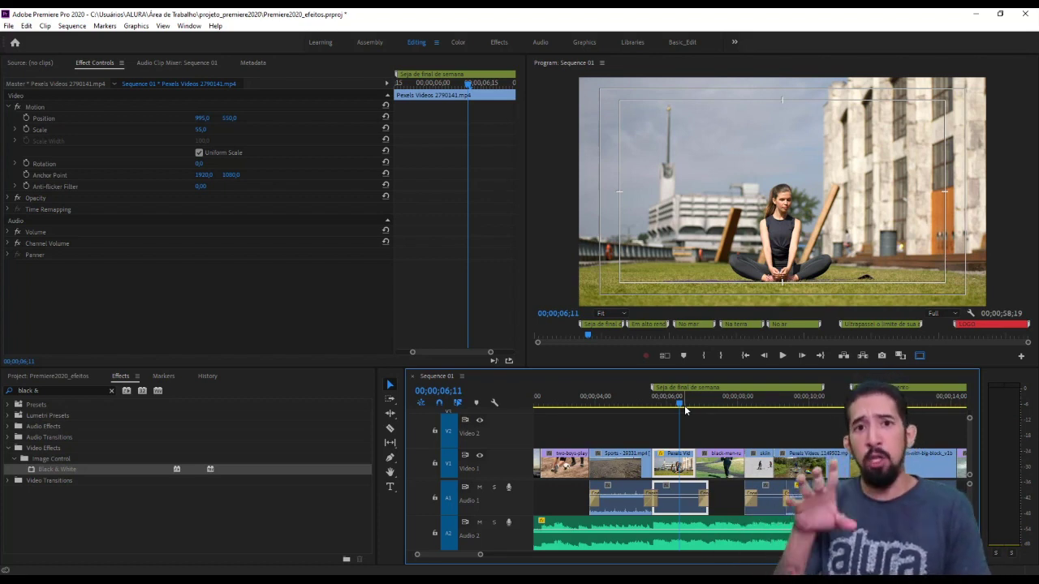
key("=")
key("=")
left_click(621, 405)
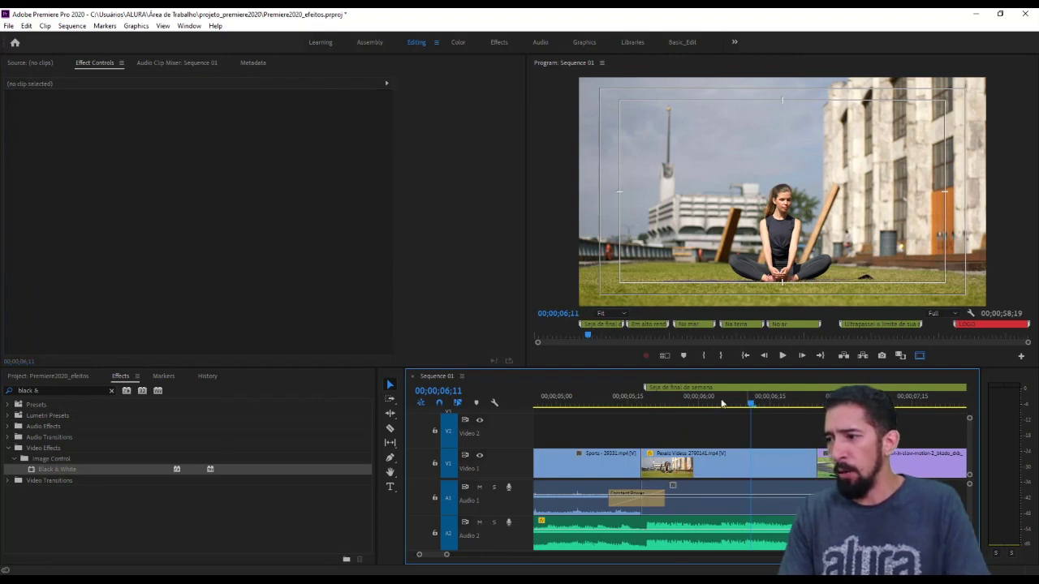
mouse_move(620, 410)
left_mouse_down()
mouse_move(706, 416)
mouse_move(624, 413)
left_mouse_up()
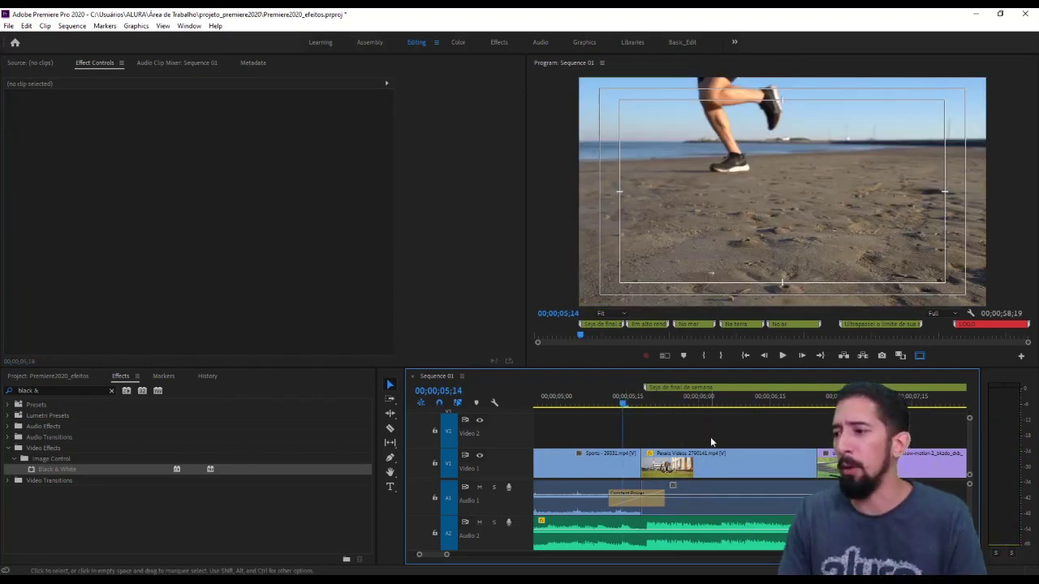
key("space")
key("space")
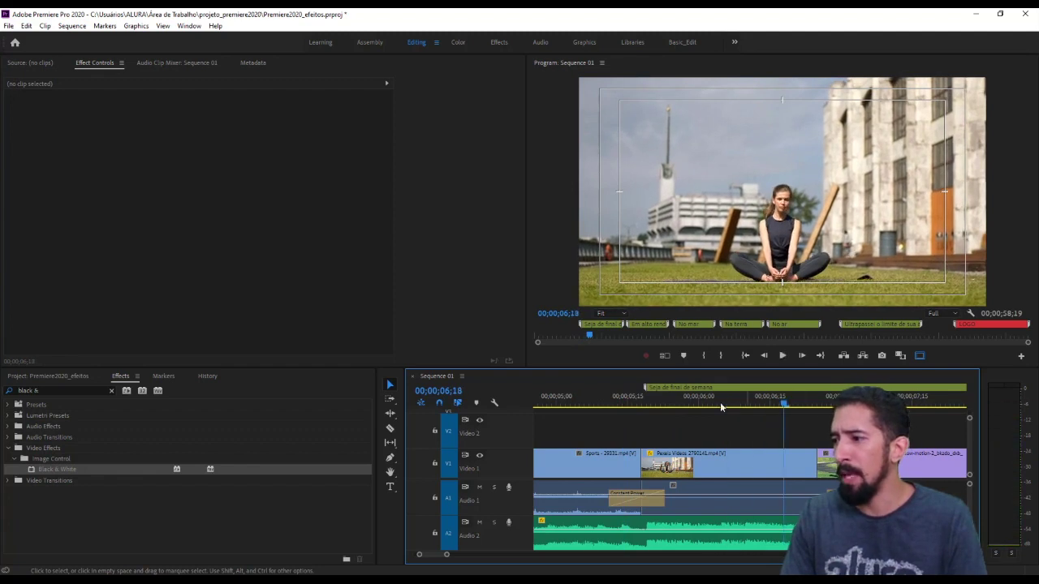
left_click(585, 405)
key("space")
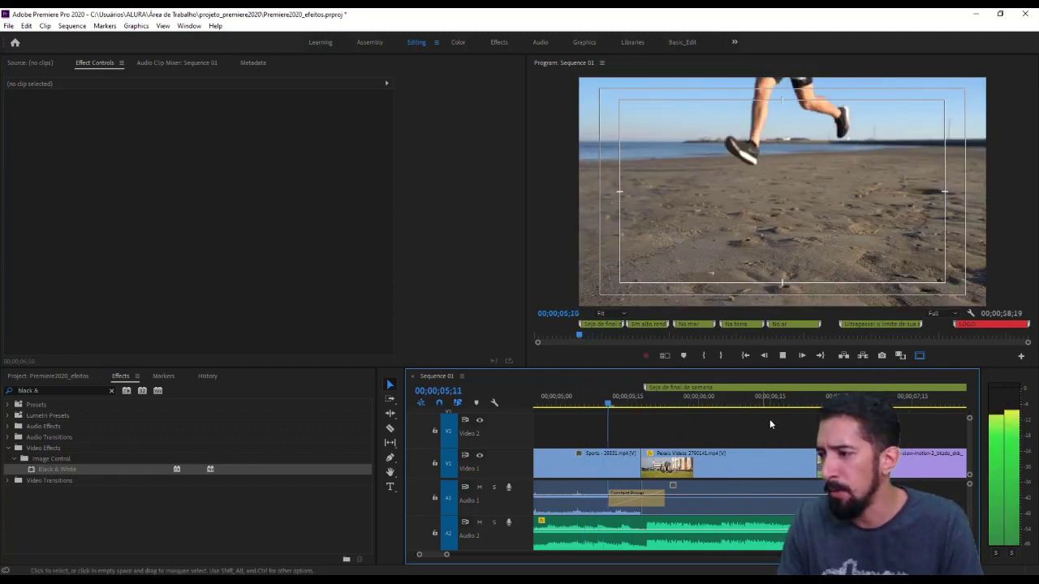
- Split the Pexels Videos 2790141.mp4 clip at 00;00;06;10
left_click(741, 405)
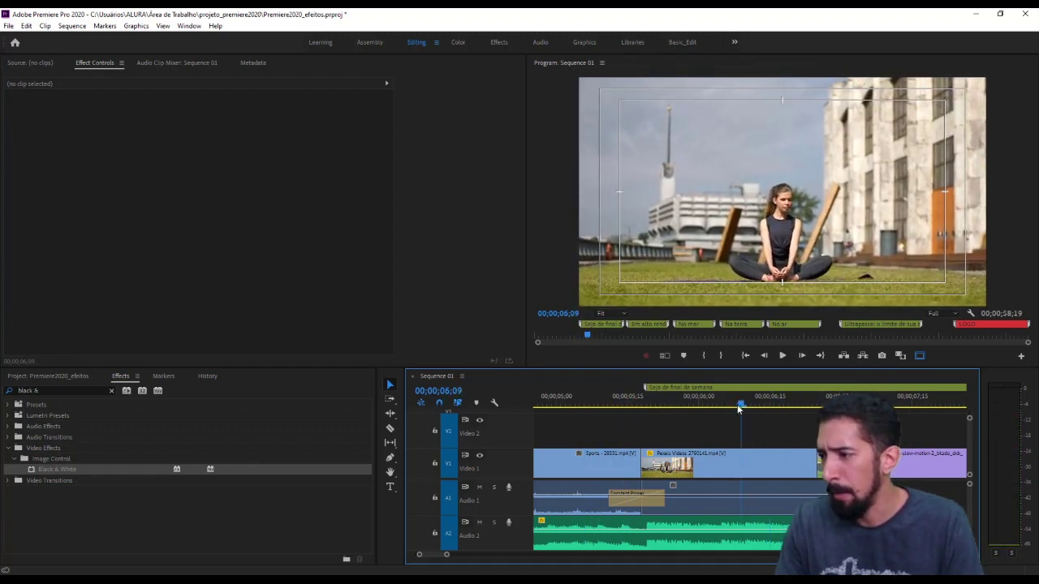
left_click(745, 405)
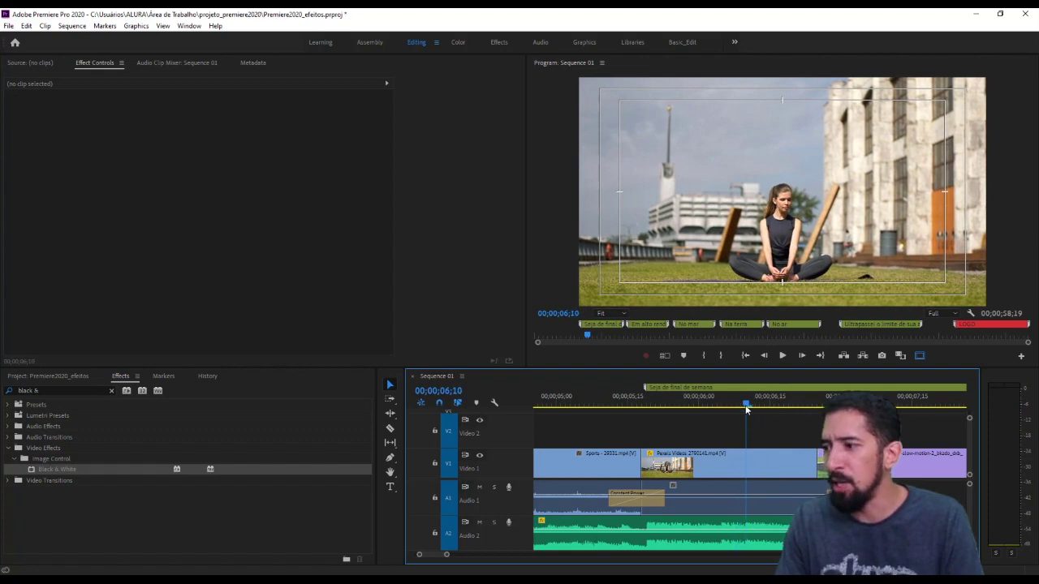
left_click(749, 461)
key("c")
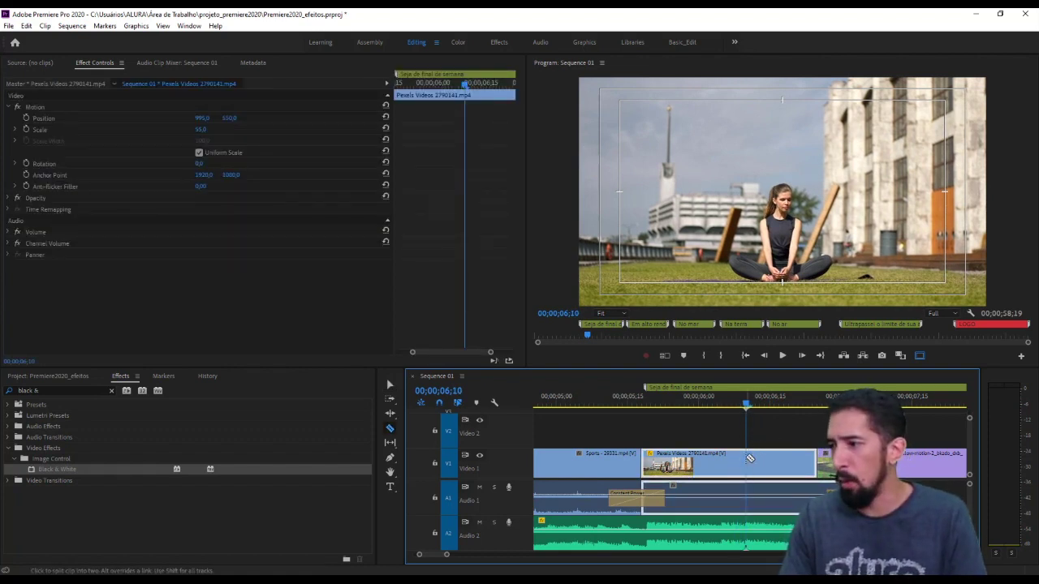
left_click(746, 459)
left_click(392, 387)
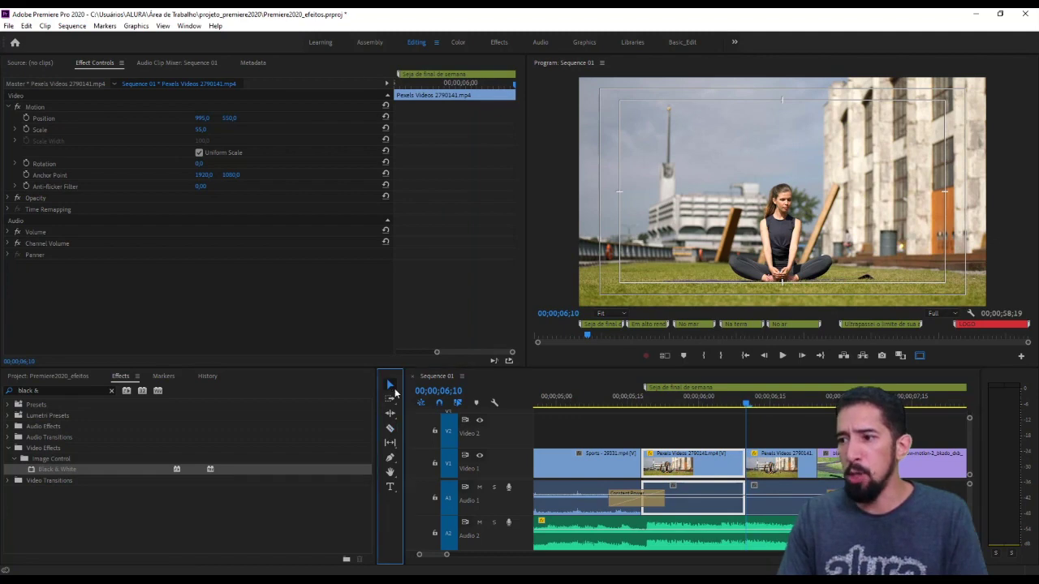
- Set the second part of the seated woman clip to scale 97 and position 1034, 293, and play back the cut
left_click(774, 398)
left_click(775, 463)
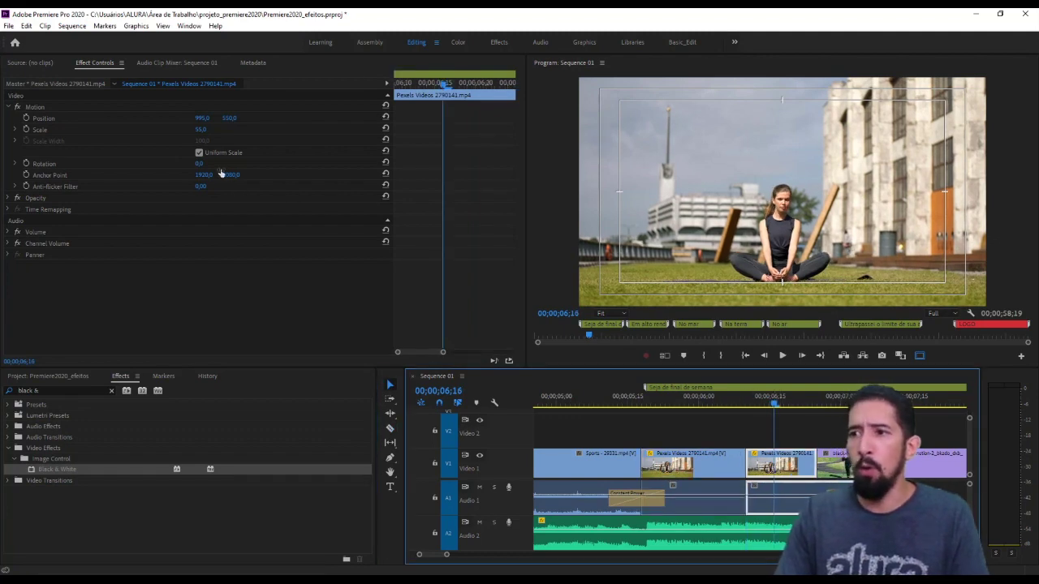
left_click_drag(201, 129, 263, 120)
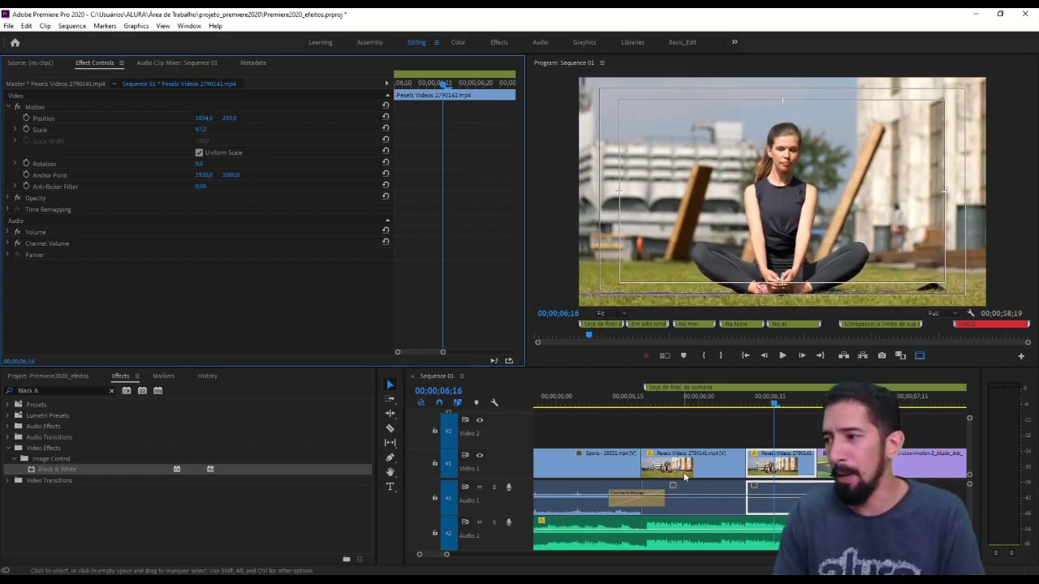
left_click(596, 404)
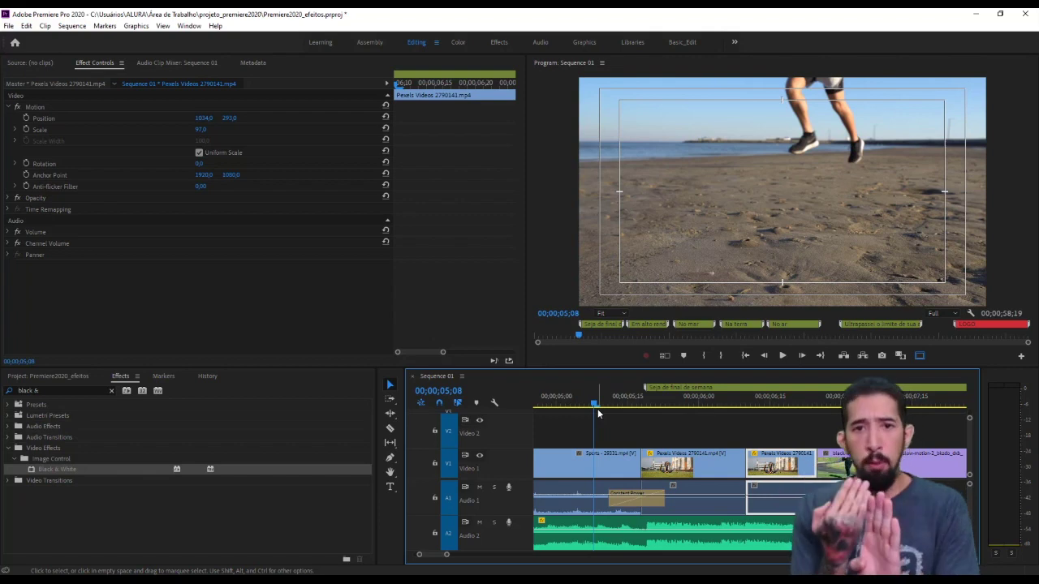
key("space")
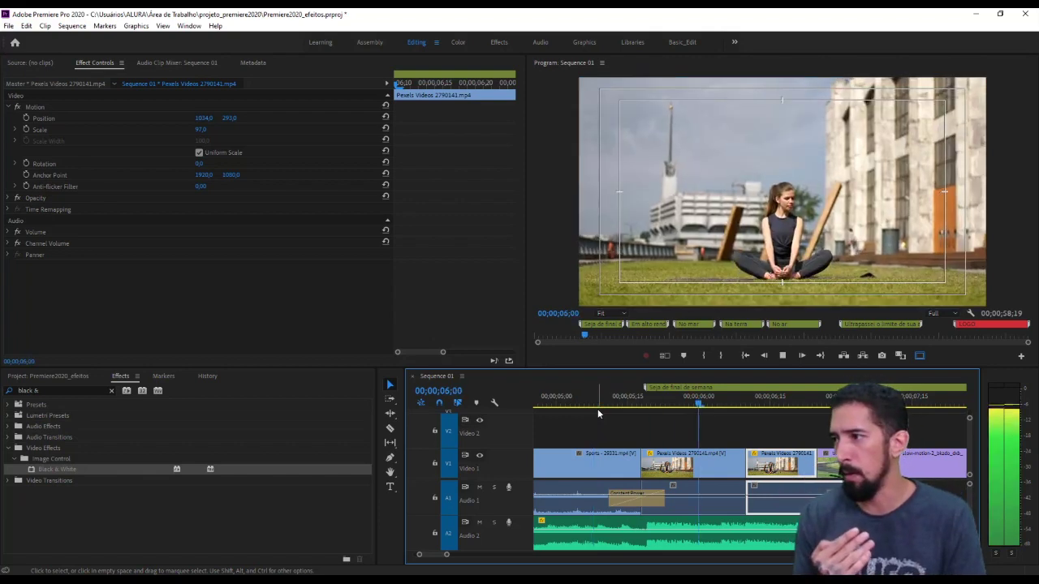
key("space")
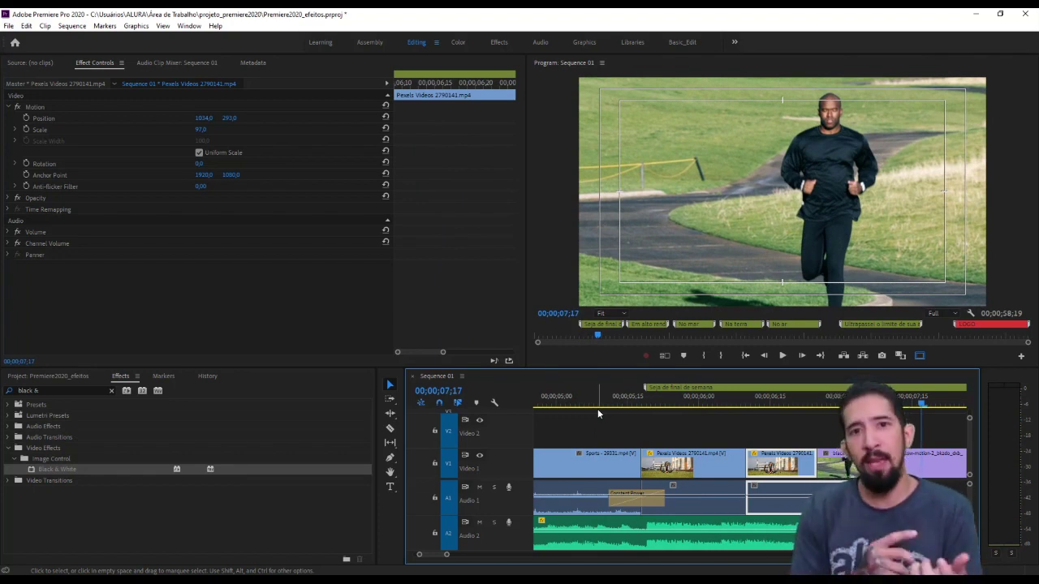
- Split the black-man-running clip on Video 1 at 00;00;07;22
key("minus")
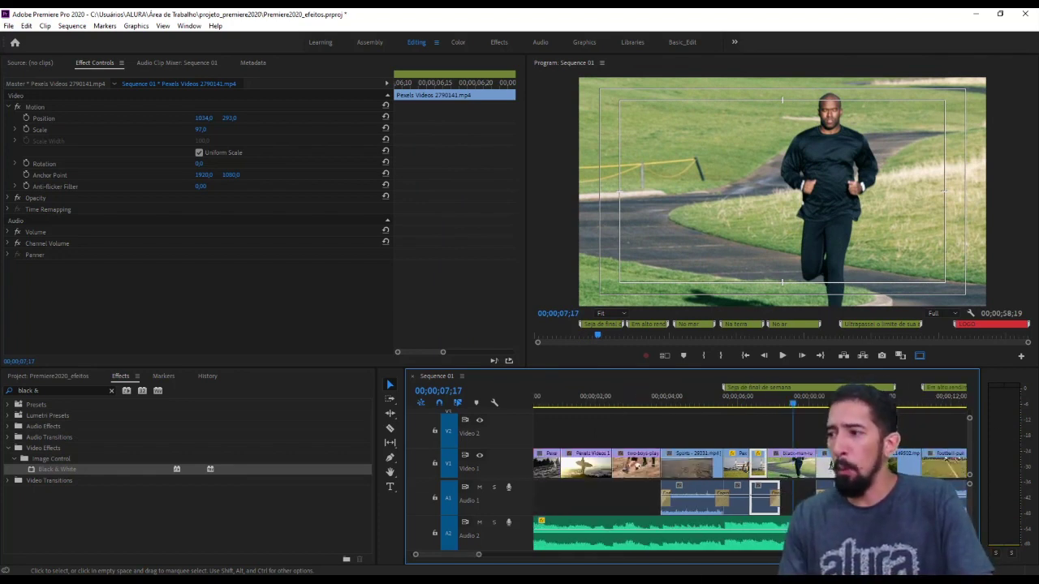
key("ctrl+shift+a")
key("equal")
key("equal")
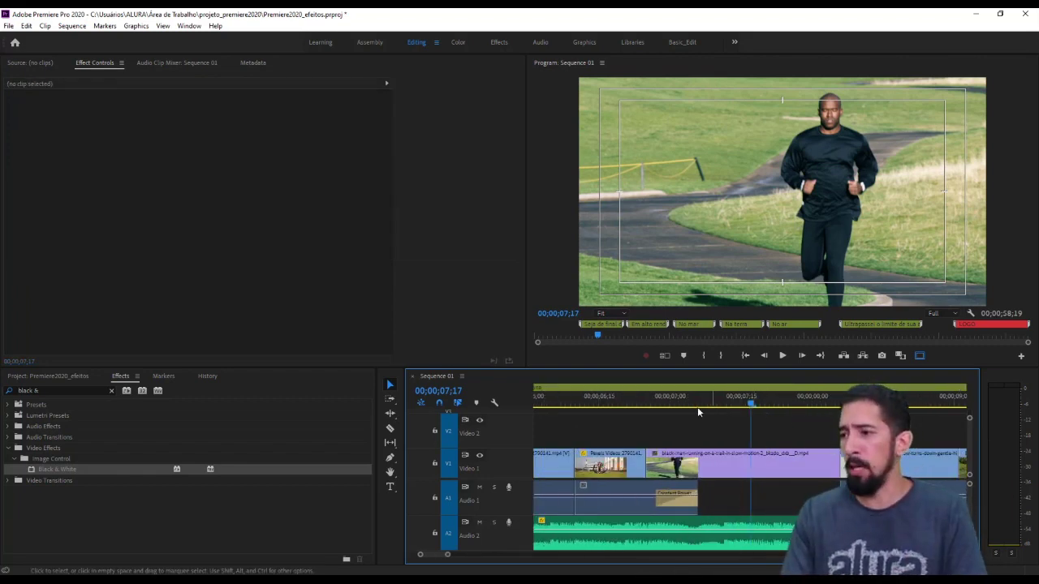
left_click_drag(646, 408, 618, 410)
left_click_drag(708, 404, 773, 404)
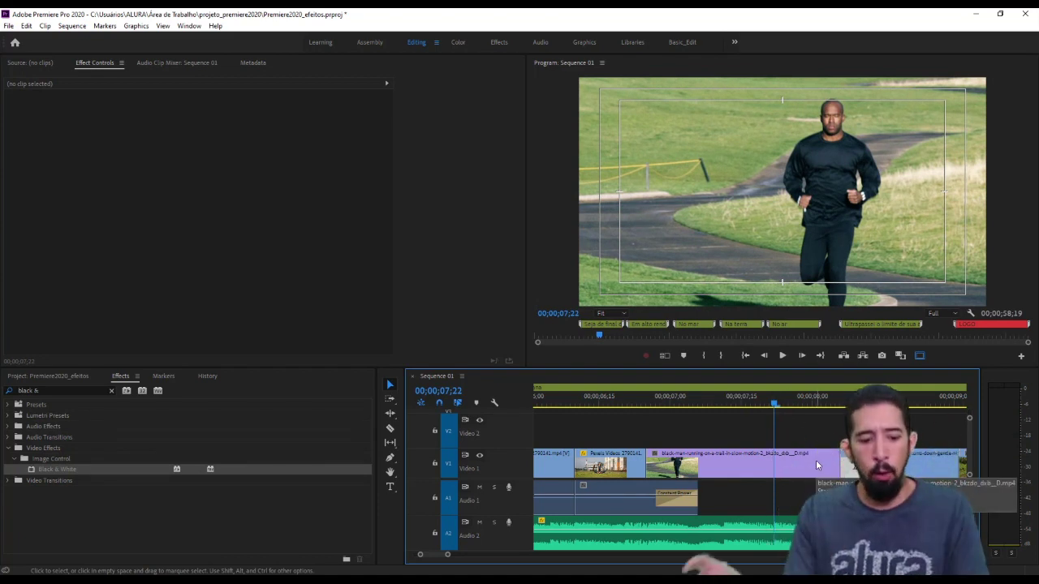
key("c")
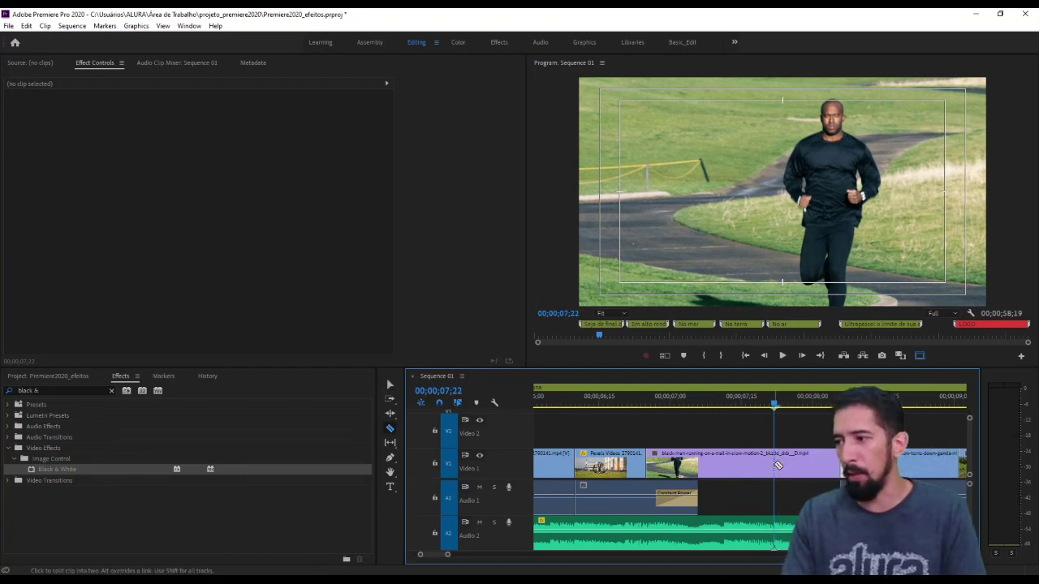
left_click(775, 464)
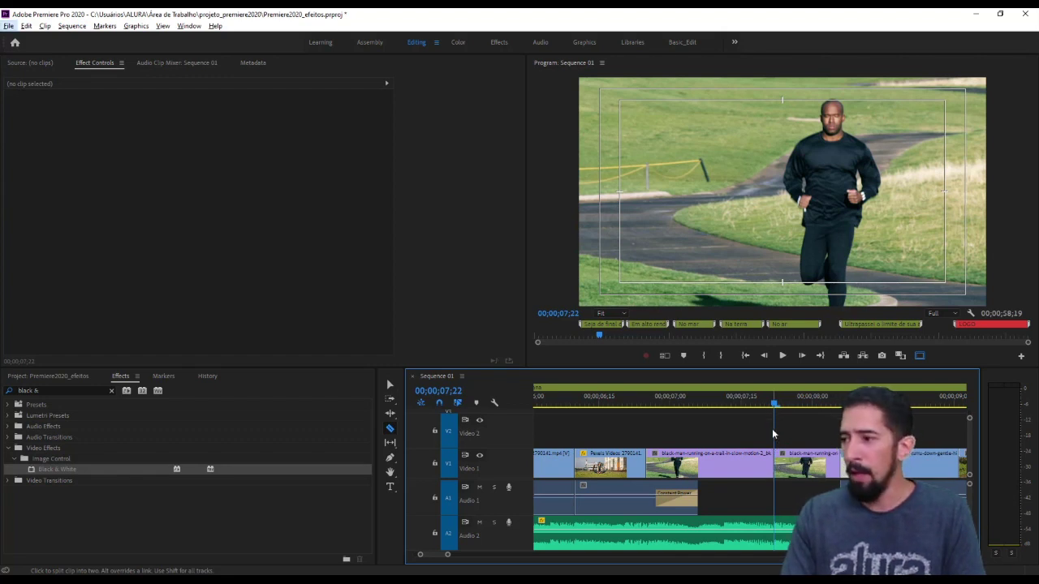
left_click(392, 386)
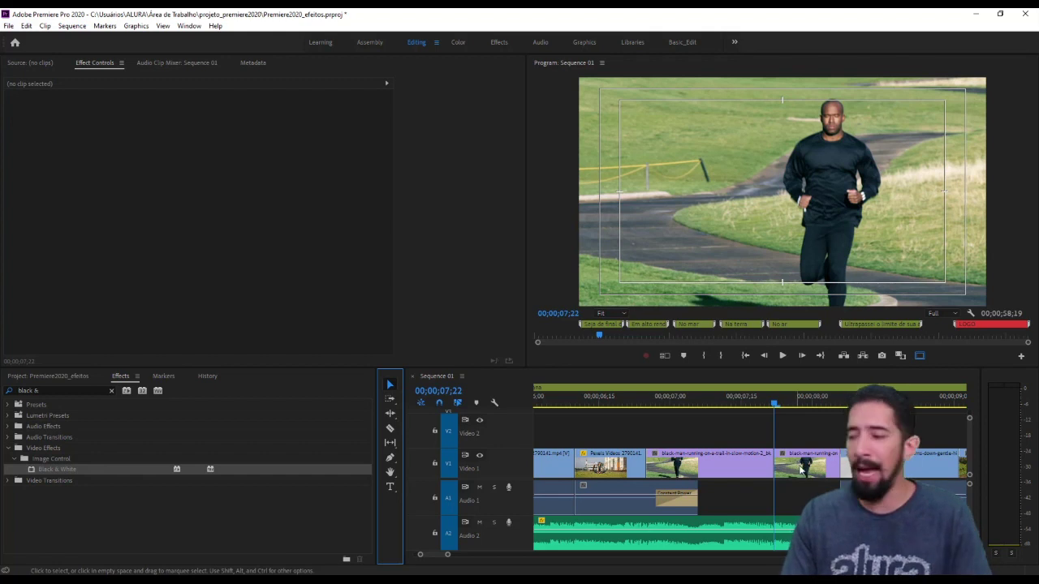
- Duplicate the second part of the running man clip onto Video 2 directly above it and set the copy's horizontal position to 371
left_click_drag(802, 466, 809, 403)
left_click(825, 431)
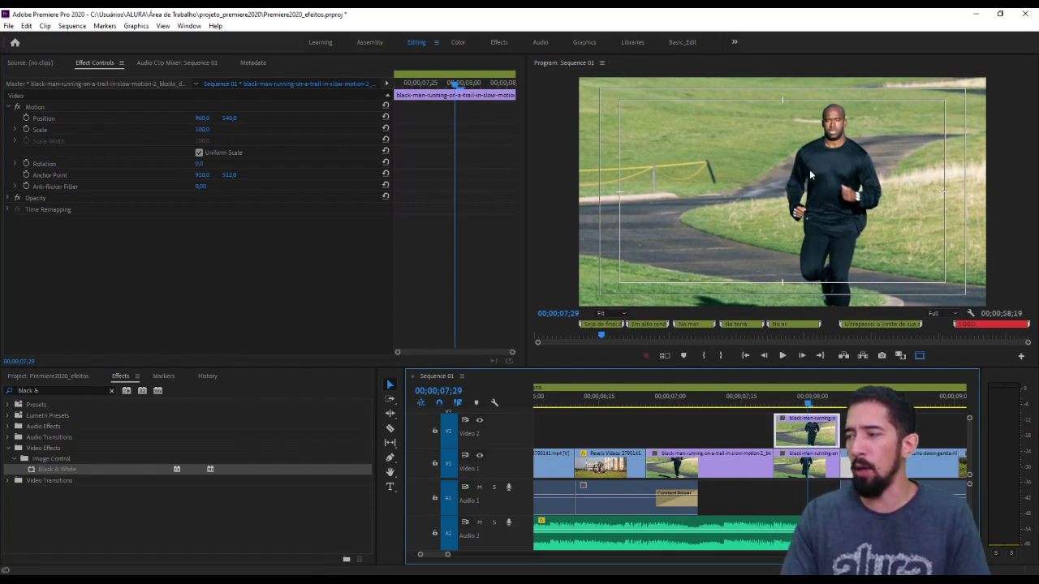
left_click(756, 186)
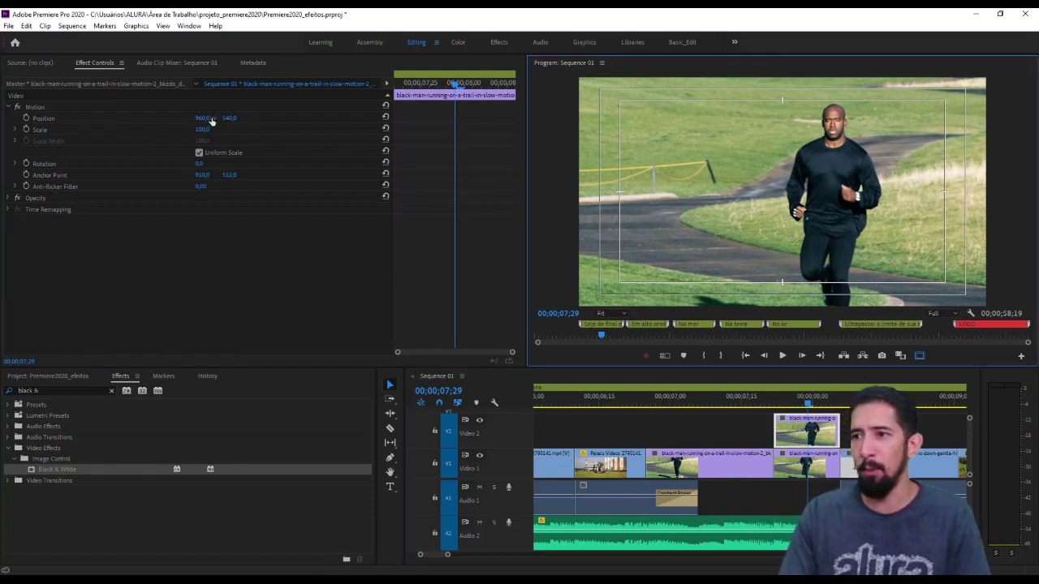
left_click_drag(215, 122, 105, 121)
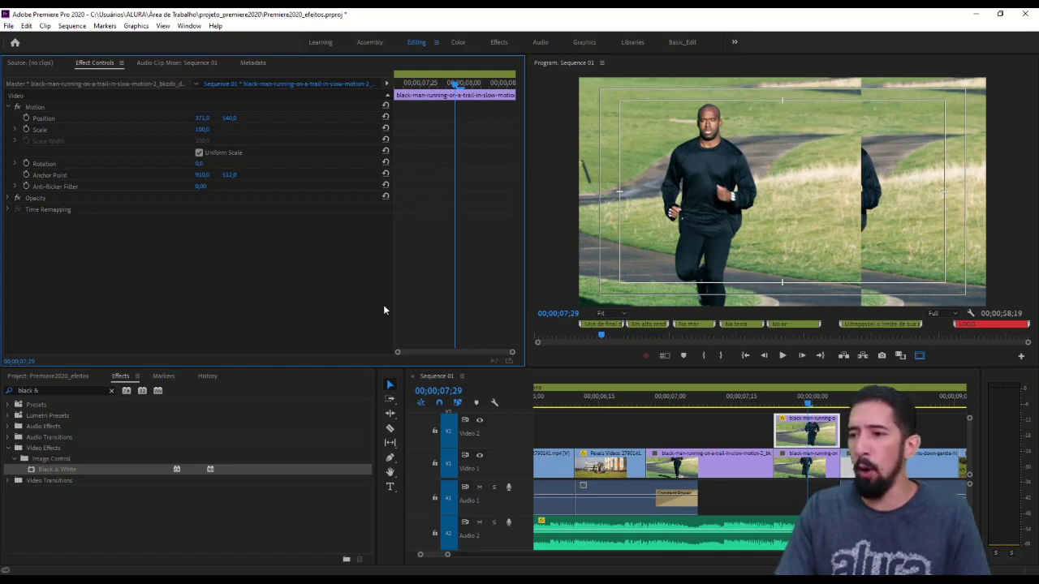
- Apply the Crop effect to the Video 2 copy and crop its right side by 19%
left_click(55, 390)
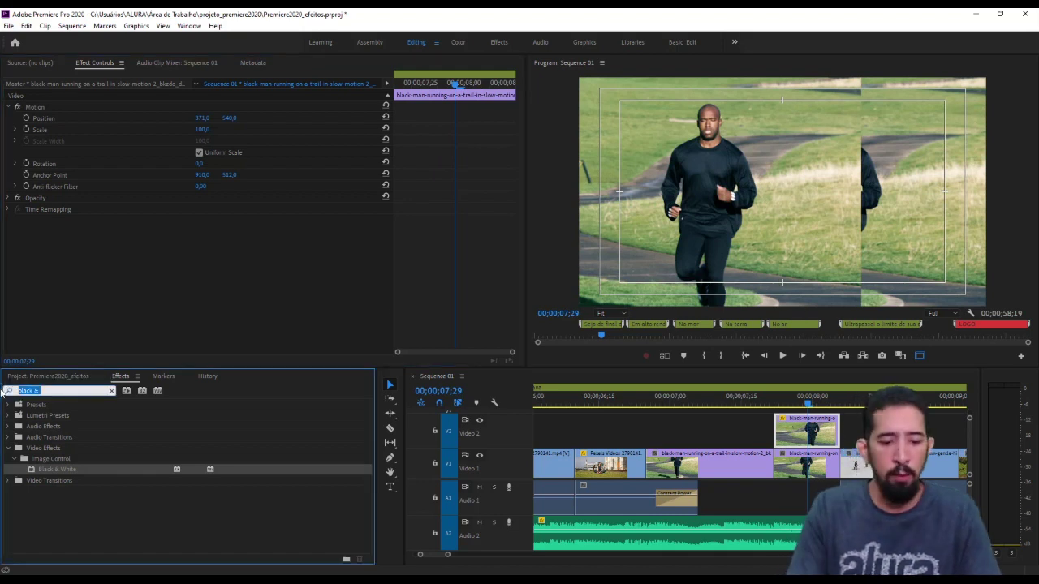
type("crop")
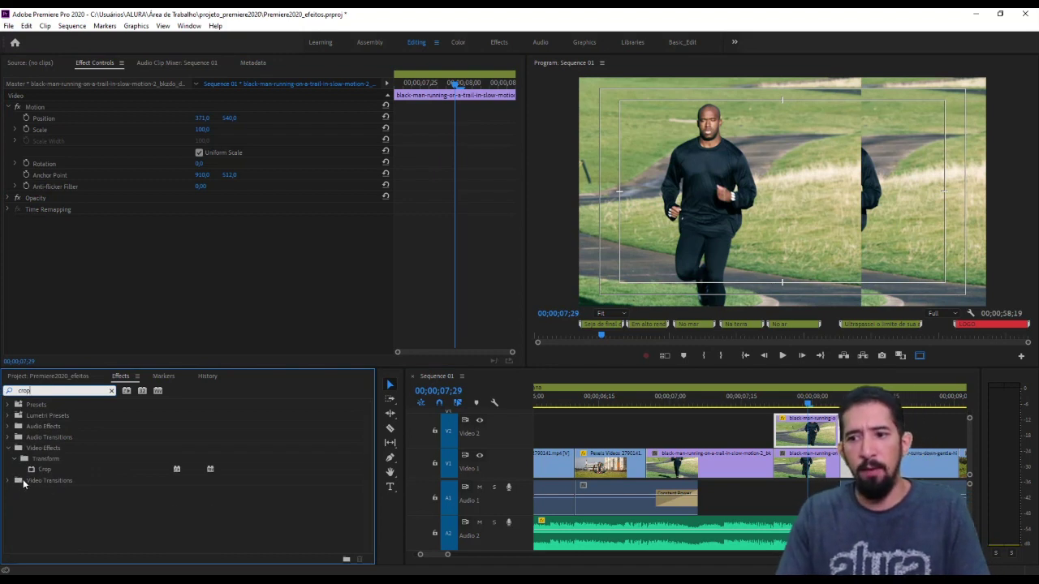
left_click_drag(30, 471, 545, 521)
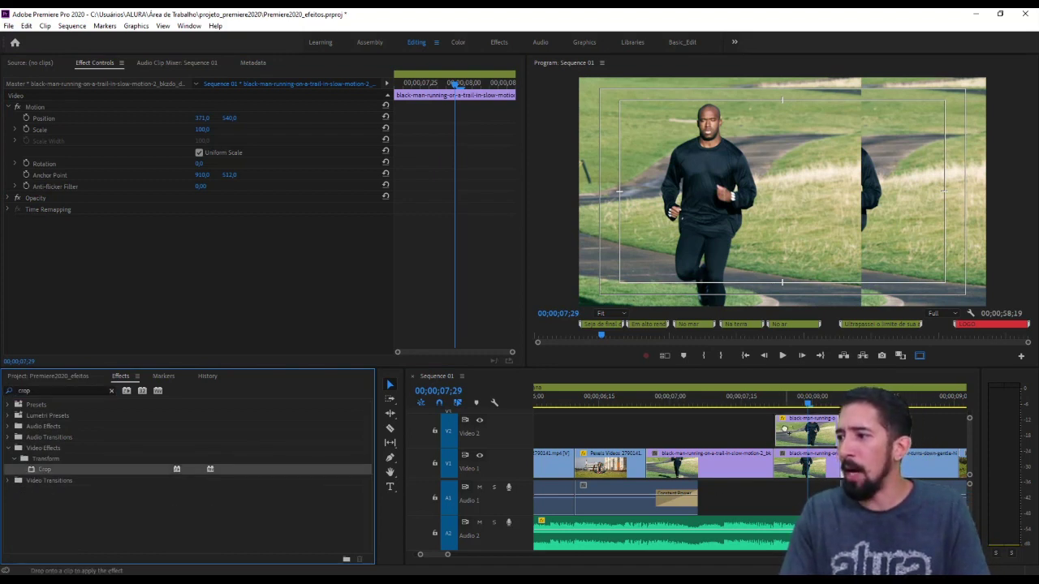
left_click_drag(785, 430, 785, 430)
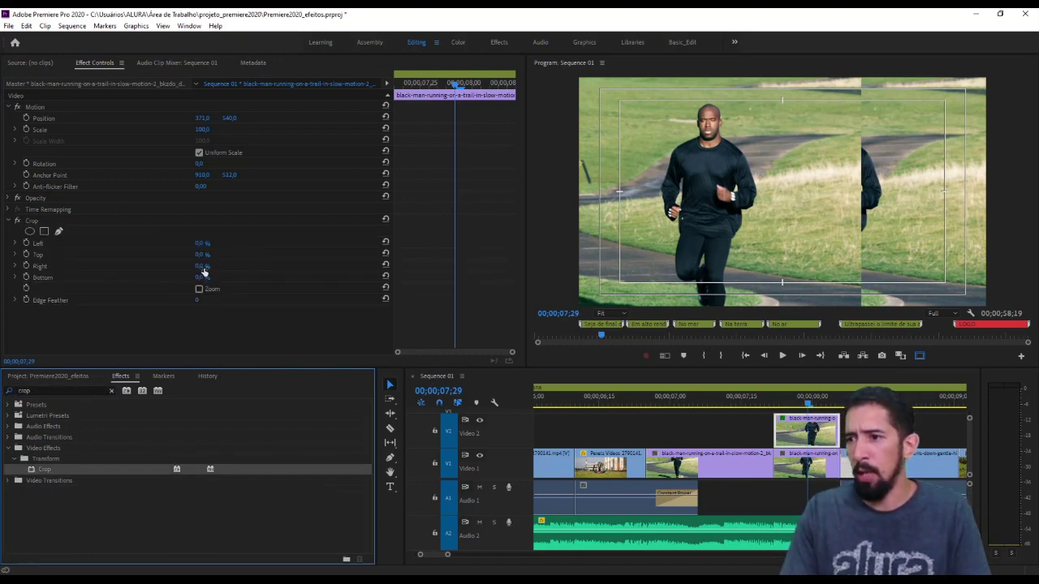
left_click_drag(200, 266, 217, 267)
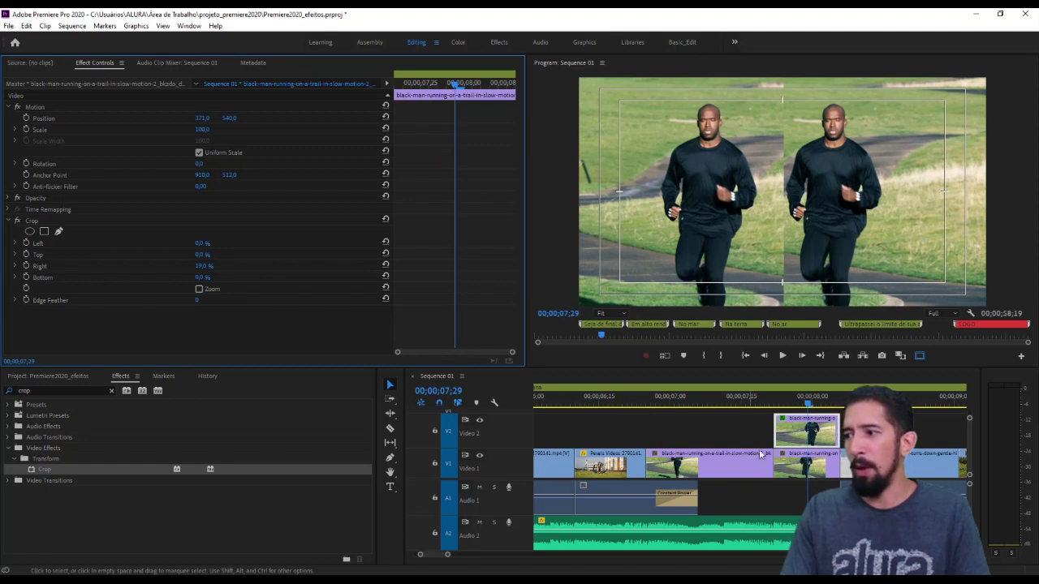
- Set the horizontal position to 1153 for the running clip on Video 1 and 309 for its Video 2 copy, cropping the copy's right side by 15%
left_click(805, 469)
left_click_drag(202, 119, 360, 120)
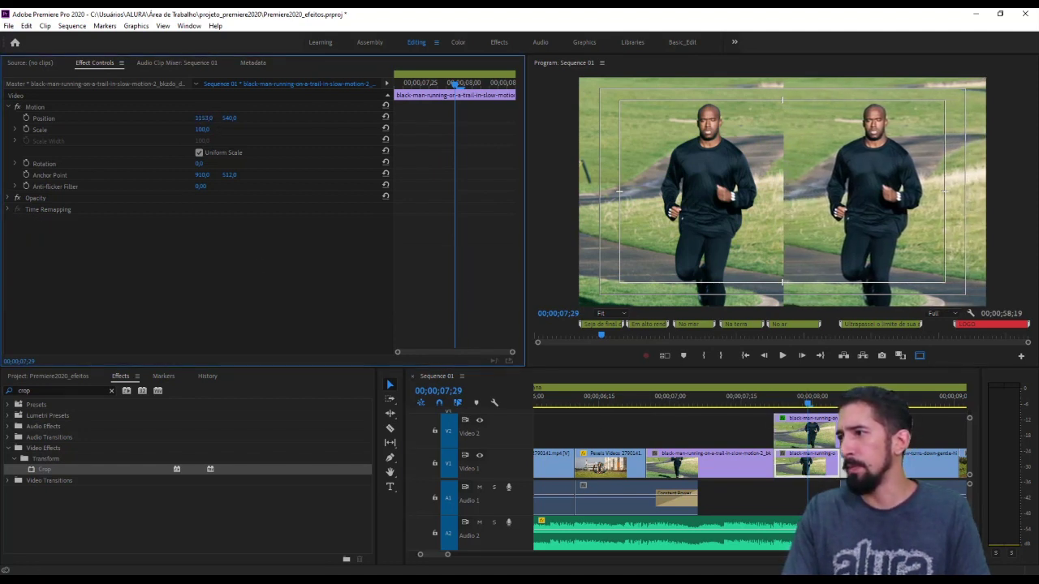
left_click(801, 435)
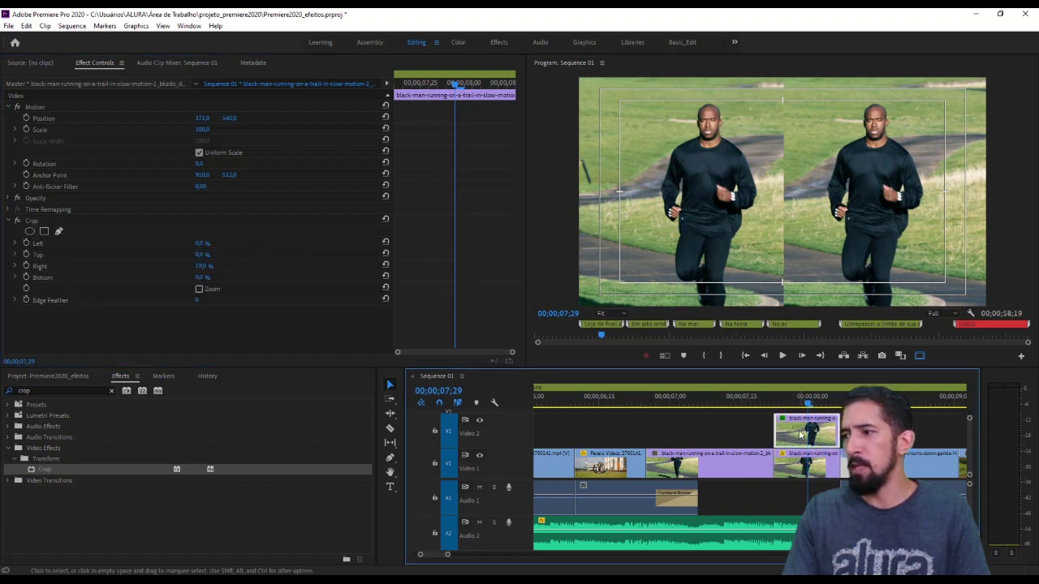
left_click_drag(202, 122, 144, 121)
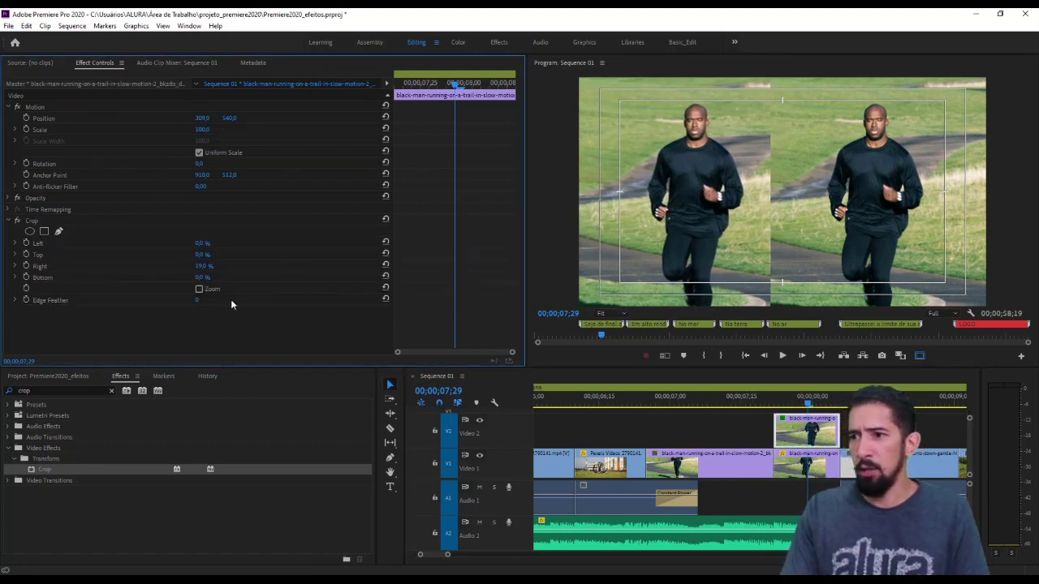
left_click_drag(198, 268, 191, 268)
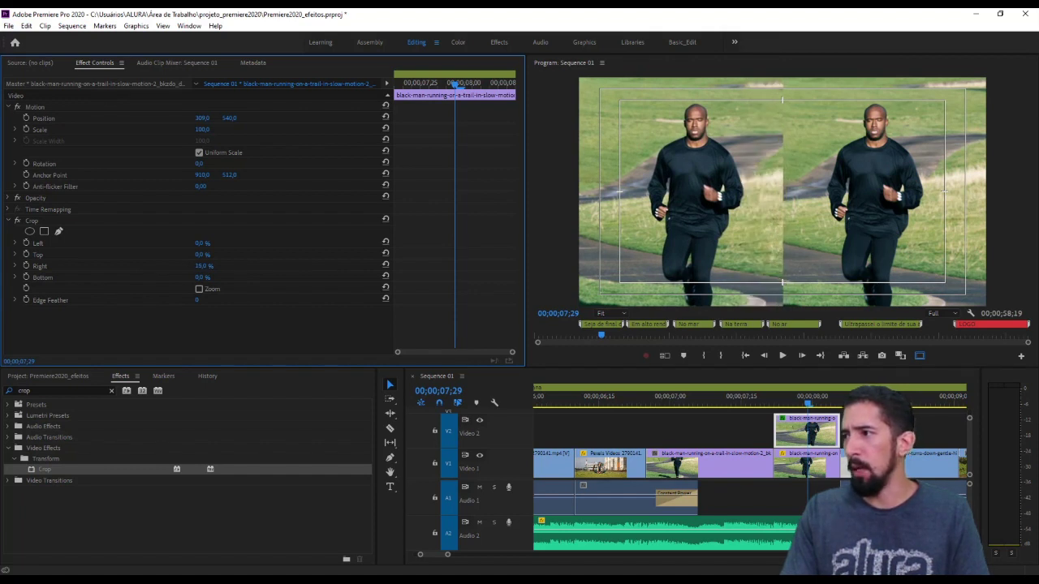
- Play back the sequence from about 00;00;05;09 through the side-by-side runner section
left_click(670, 410)
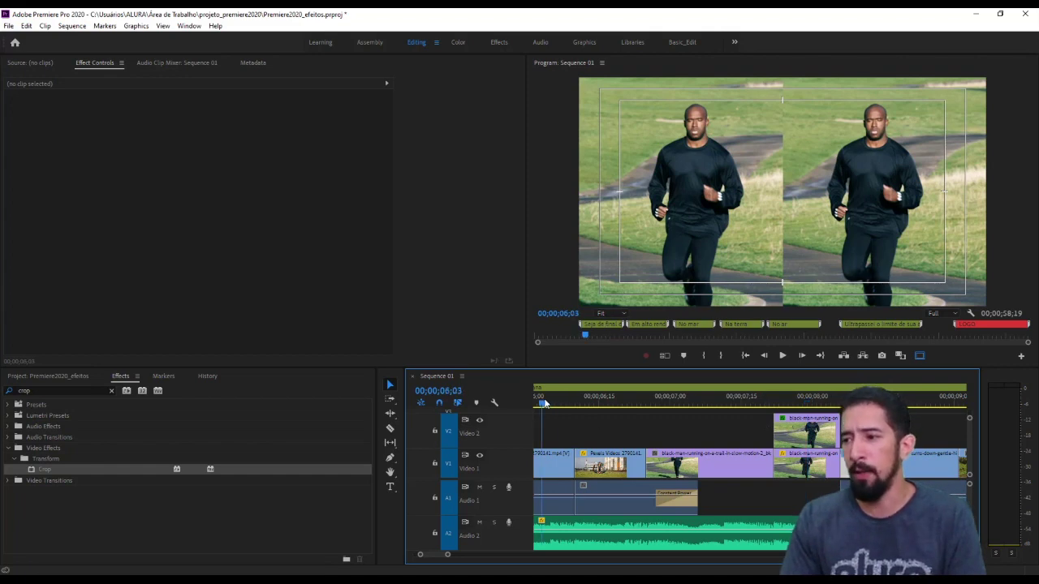
key("minus")
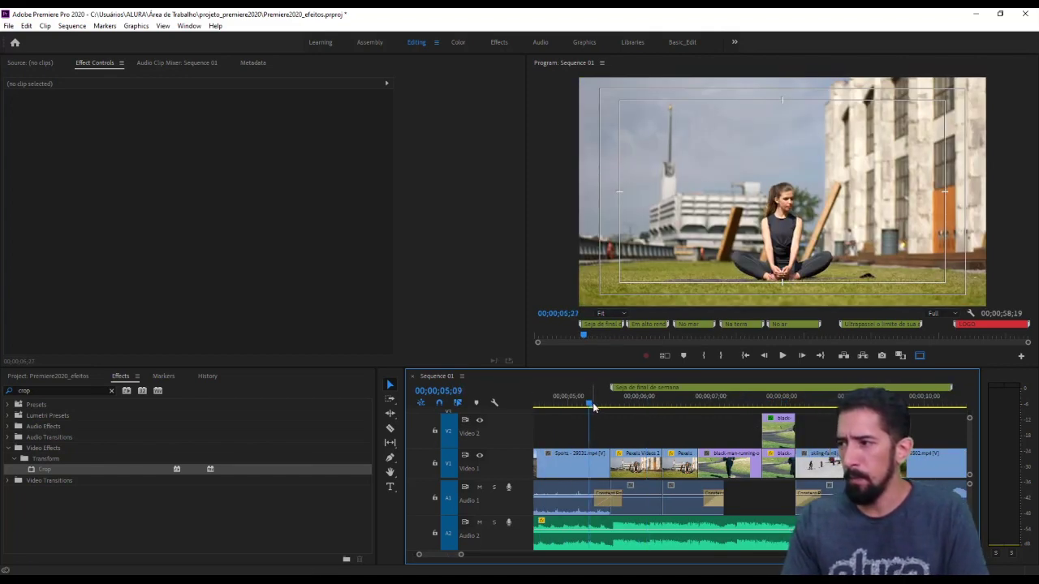
key("space")
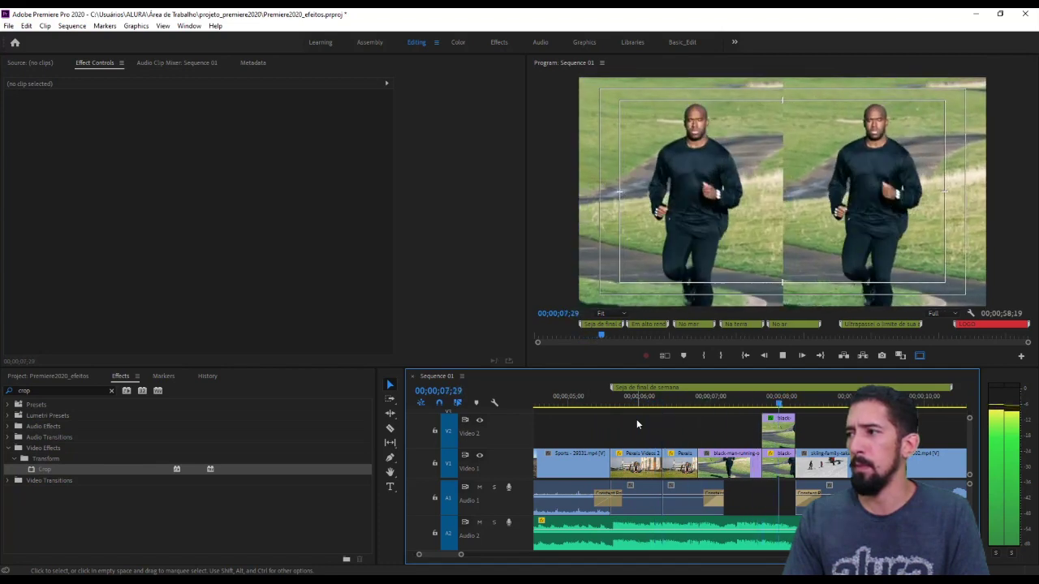
key("space")
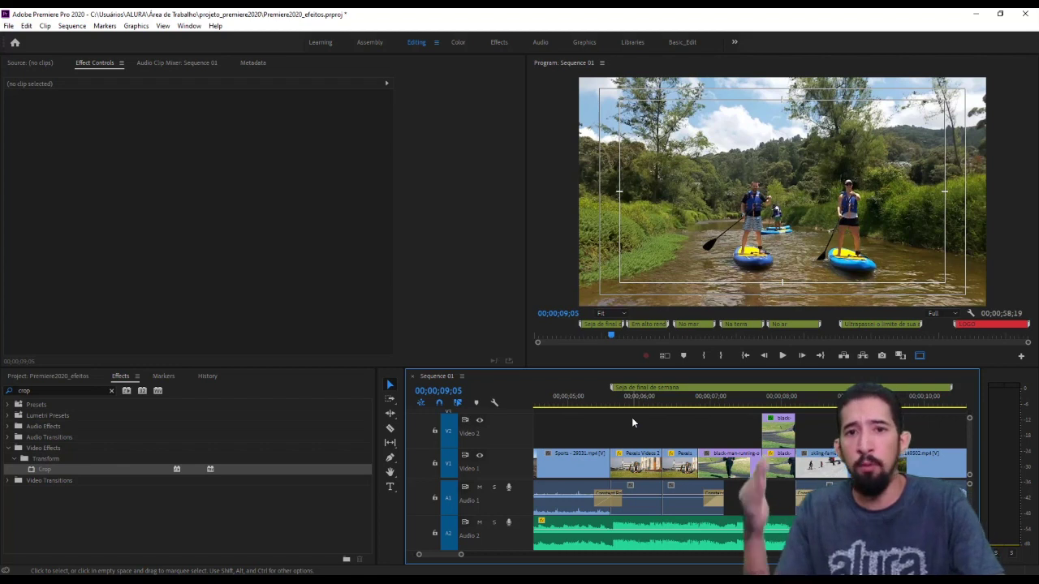
- Survey the whole sequence and examine the paraglider clip around 00;00;30;20 on Video 1
key("minus")
key("minus")
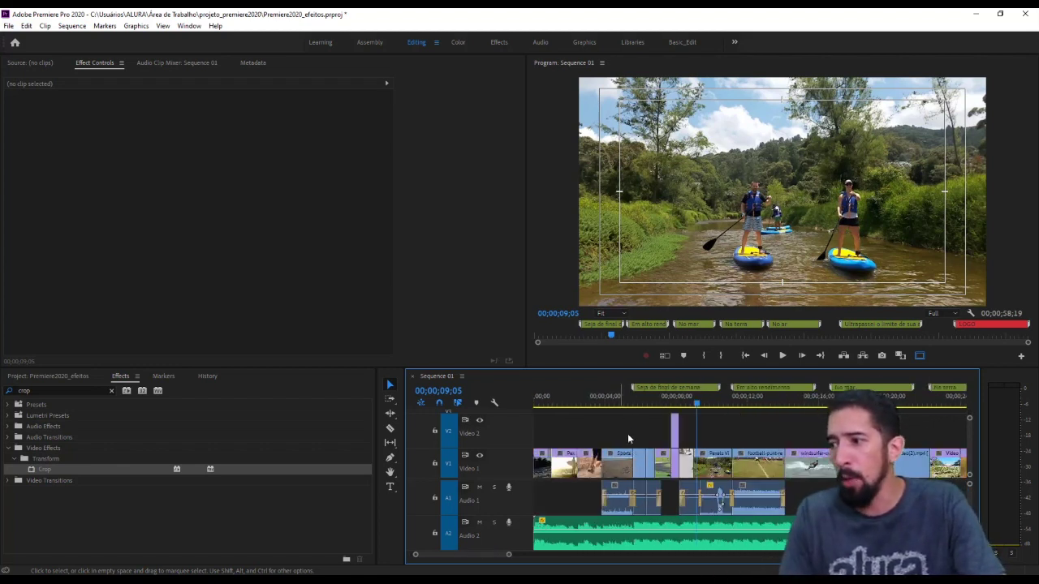
key("minus")
key("minus")
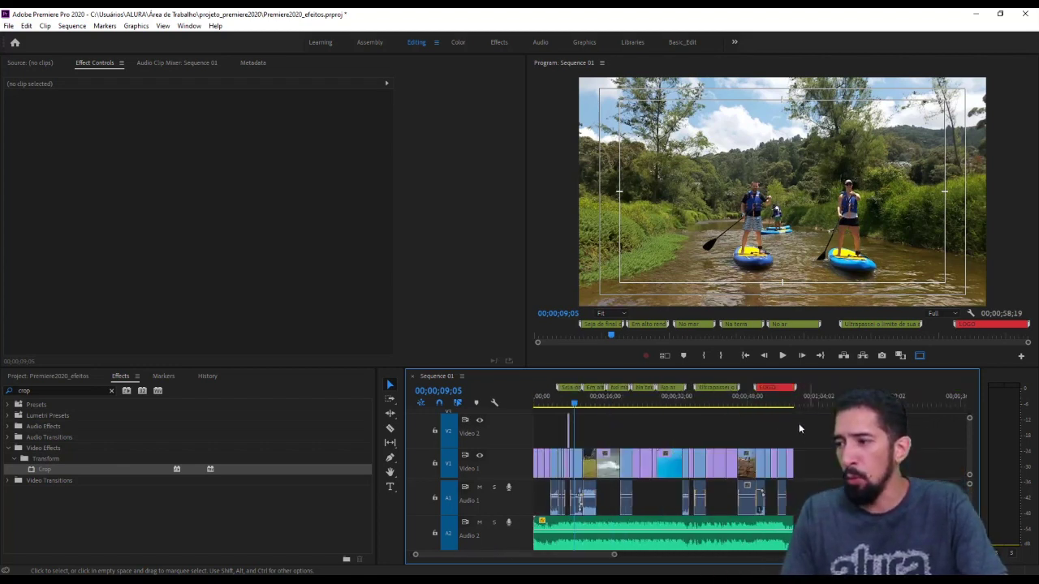
left_click(678, 400)
key("equal")
key("equal")
key("equal")
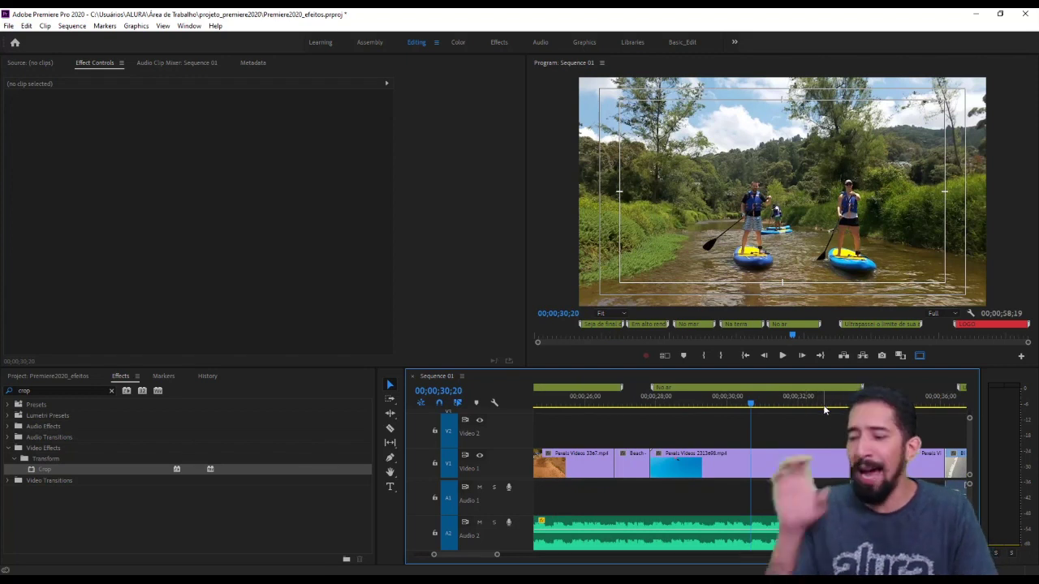
key("minus")
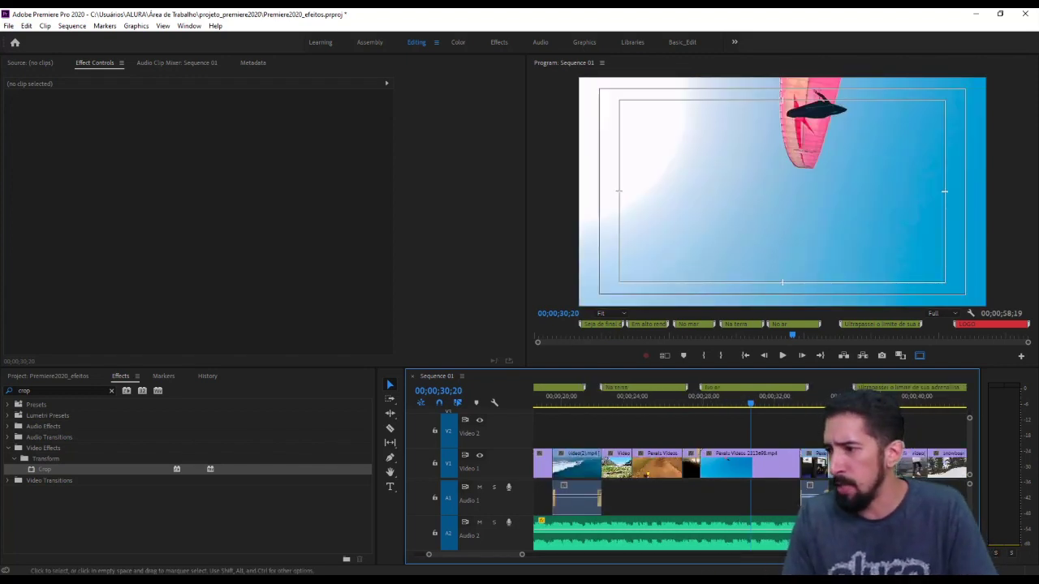
- Play the sequence from the surfing clip at 00;00;21;09 through to the paraglider clip
left_click(584, 402)
key("space")
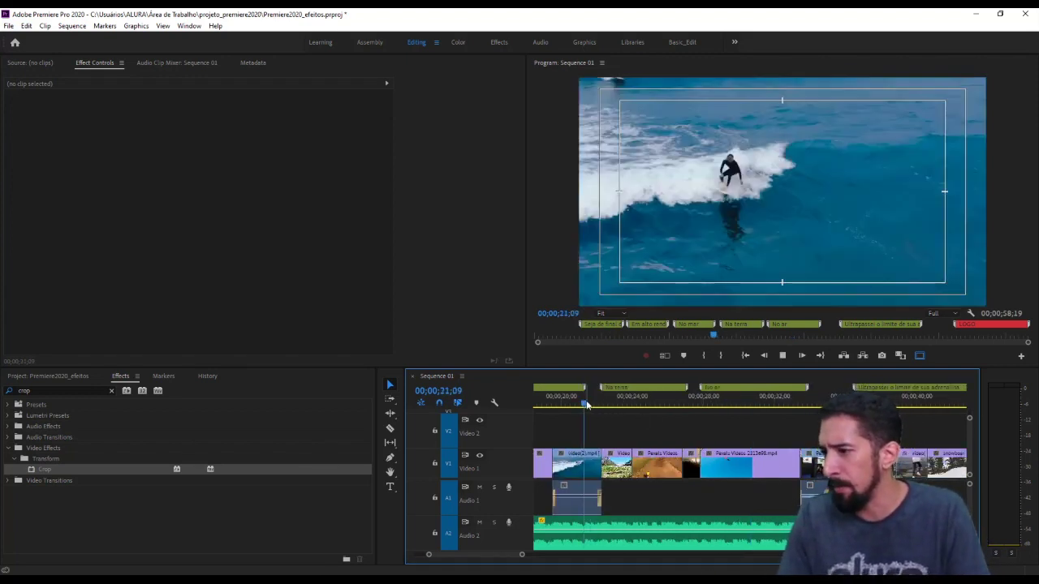
key("space")
key("equal")
key("equal")
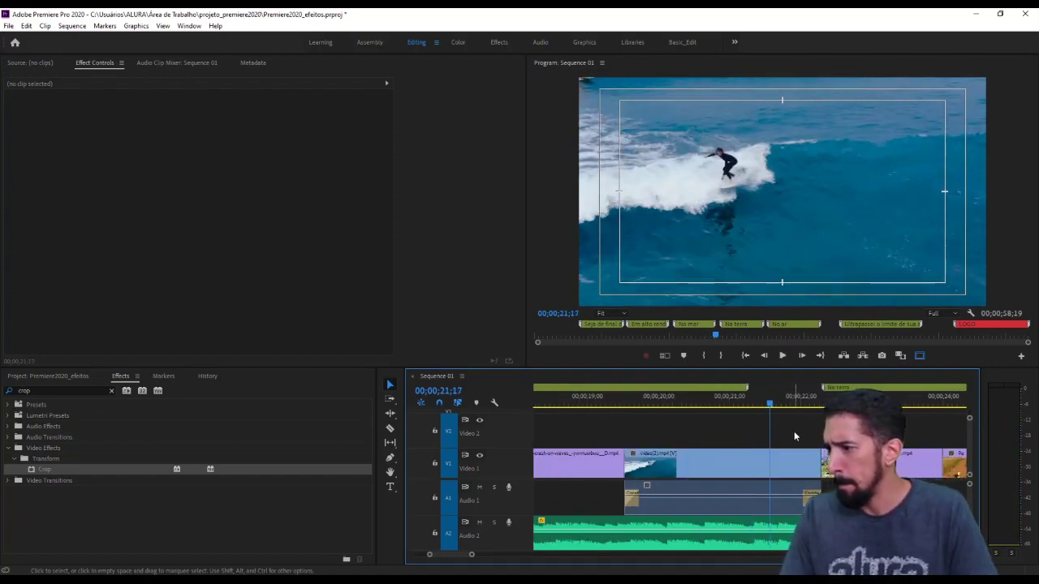
key("space")
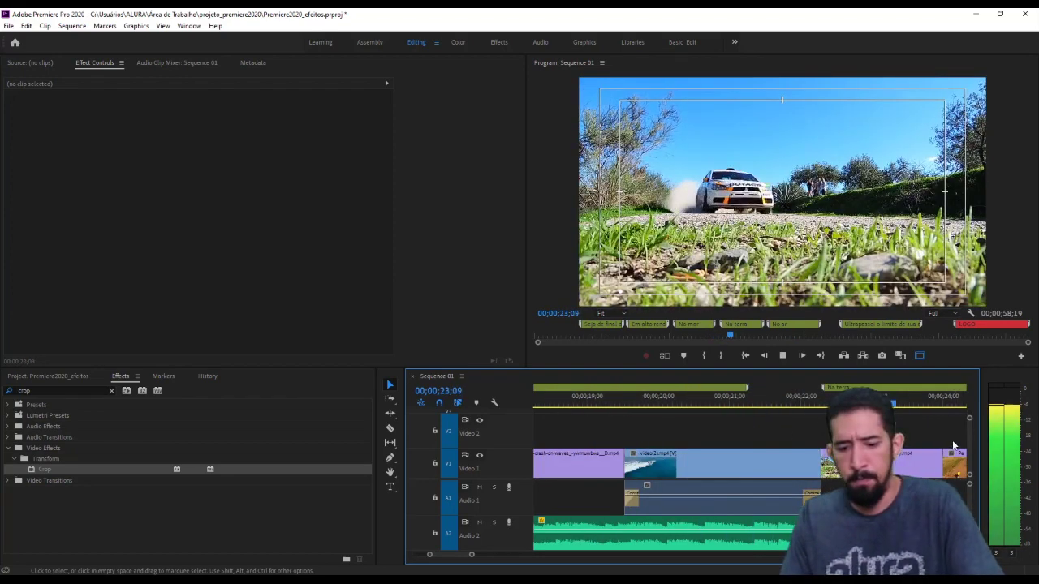
key("minus")
key("minus")
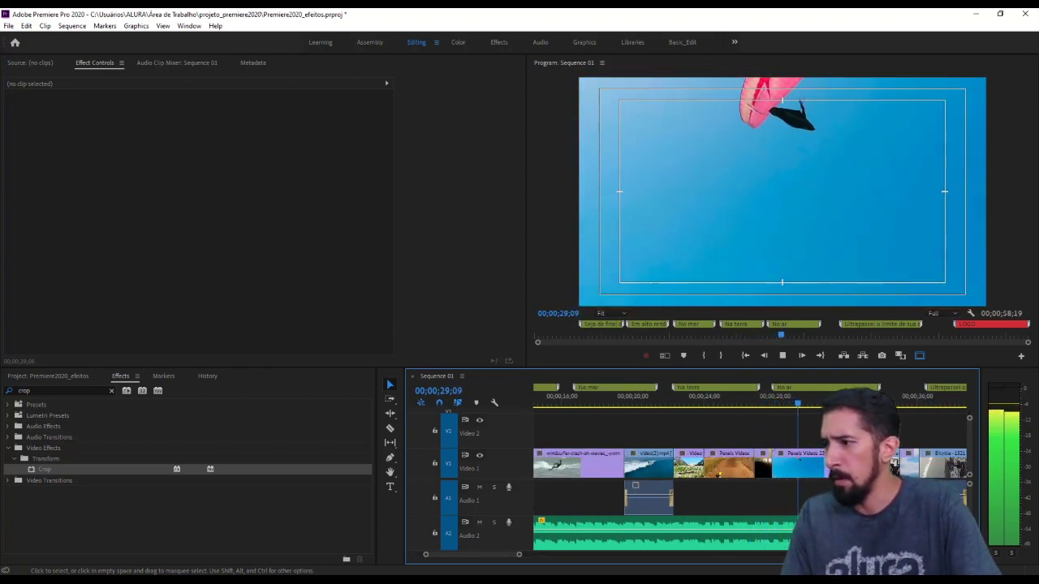
key("space")
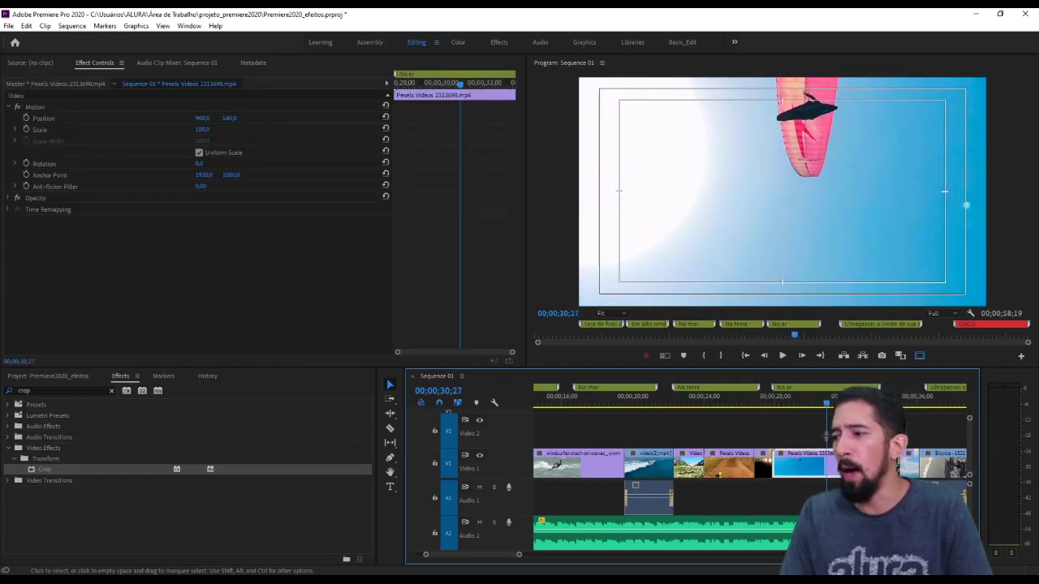
- Set the paraglider clip's scale to 56 and its vertical position to 582, and play it back through its end
left_click_drag(200, 132, 242, 120)
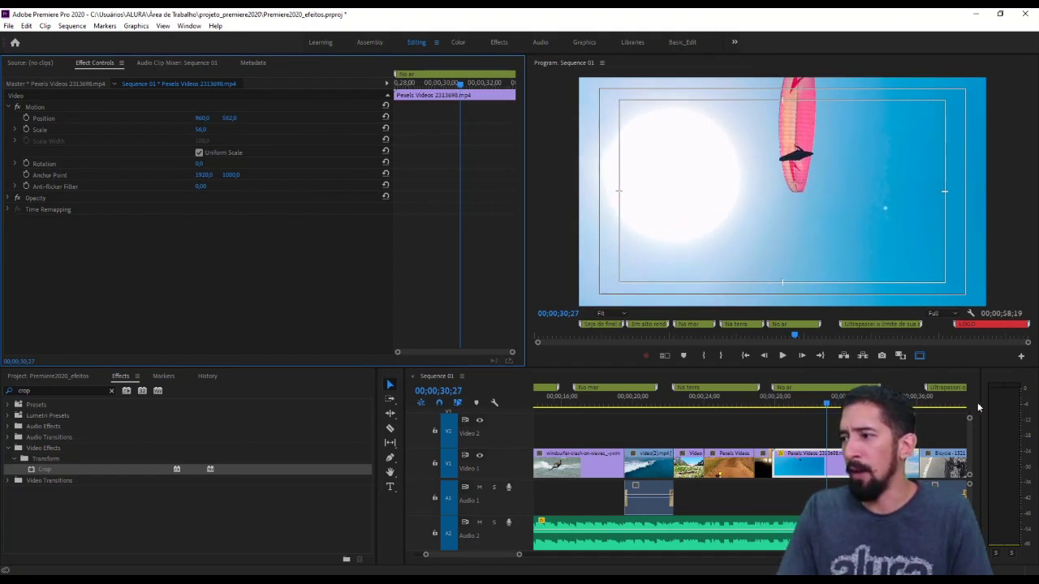
key("=")
key("=")
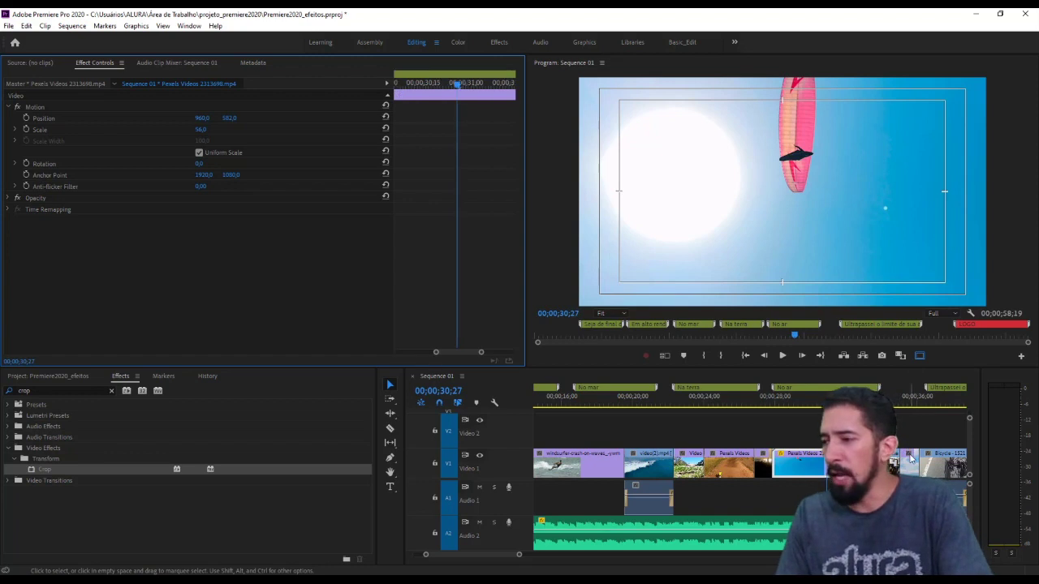
left_click(860, 432)
key("=")
key("=")
key("space")
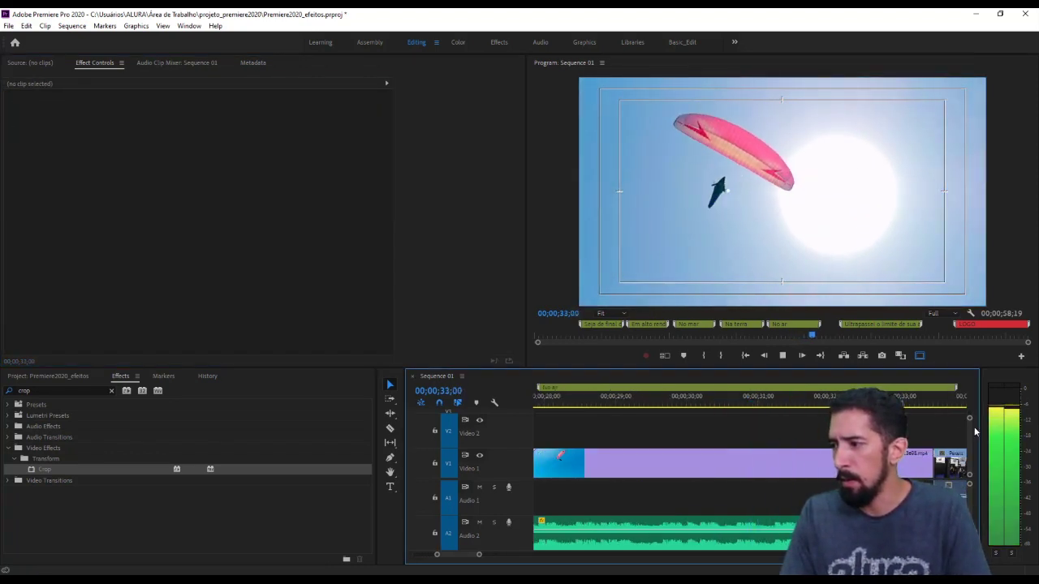
key("space")
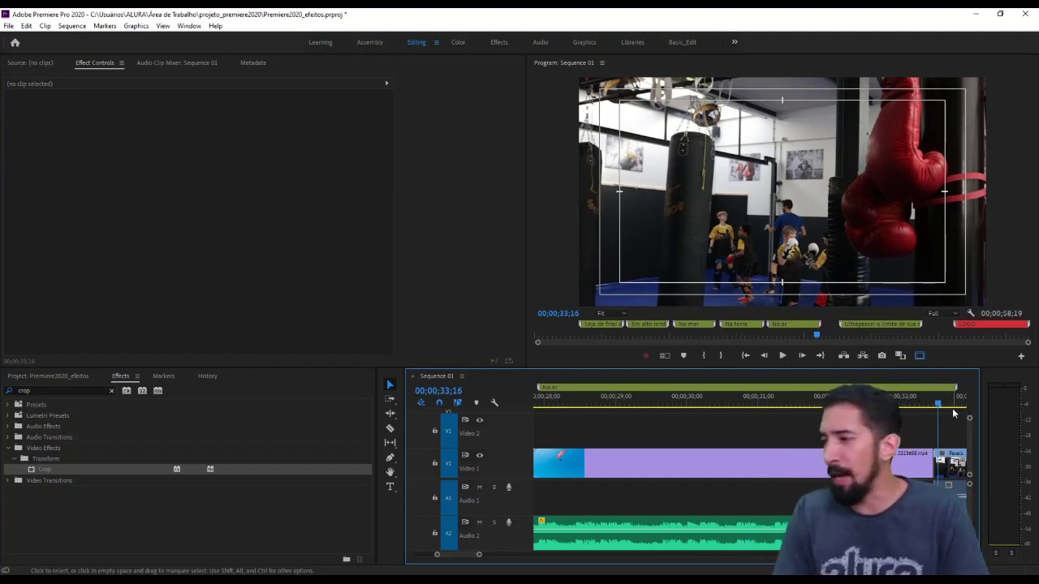
- Split the paraglider clip at 00;00;32;02 and trim one frame off the start of its second part, leaving a gap
left_click_drag(883, 402, 829, 402)
key("space")
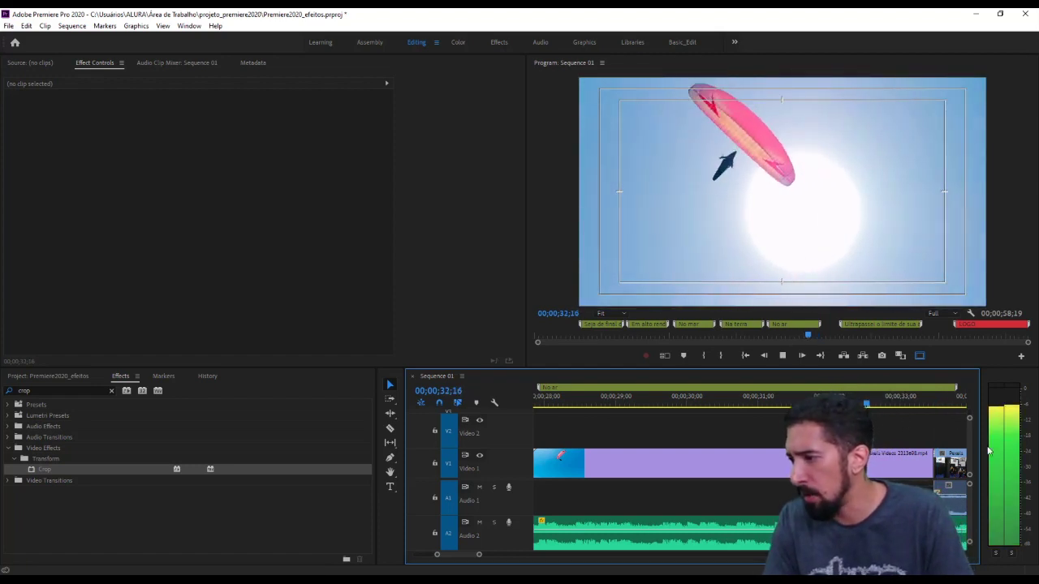
key("space")
left_click(791, 402)
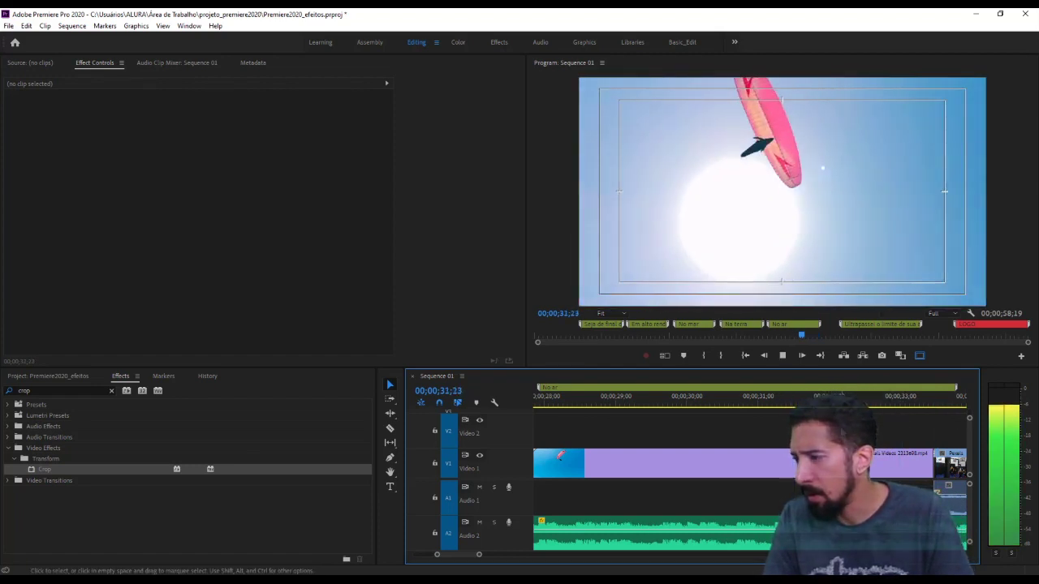
key("space")
left_click(815, 401)
left_click_drag(815, 400, 834, 406)
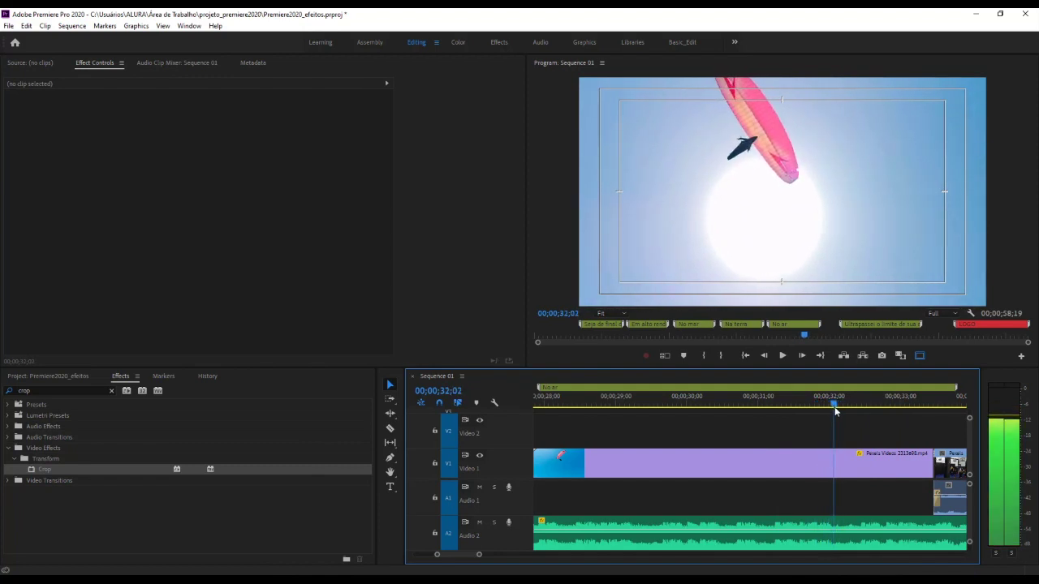
key("=")
key("=")
key("=")
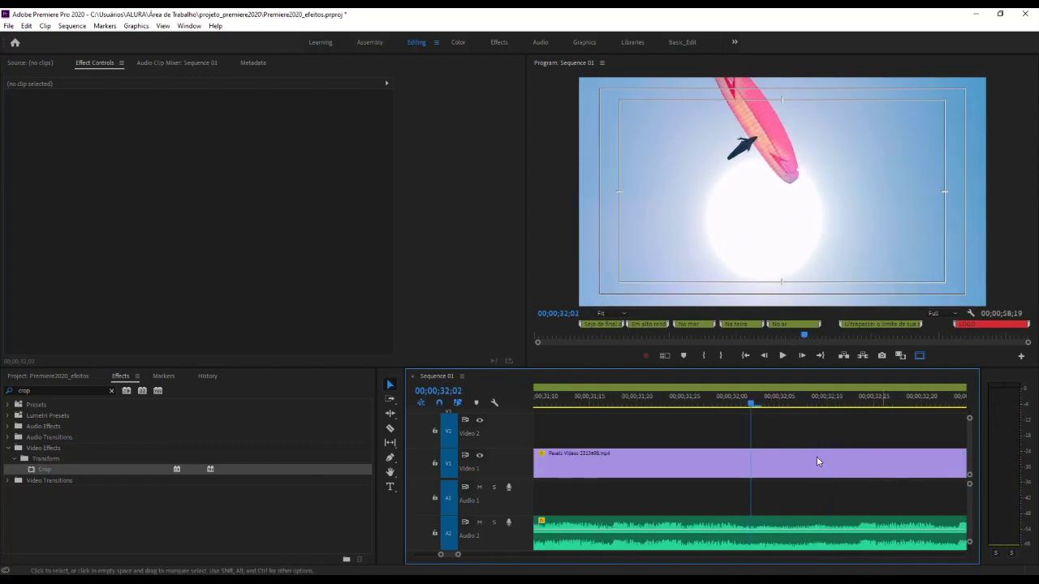
key("c")
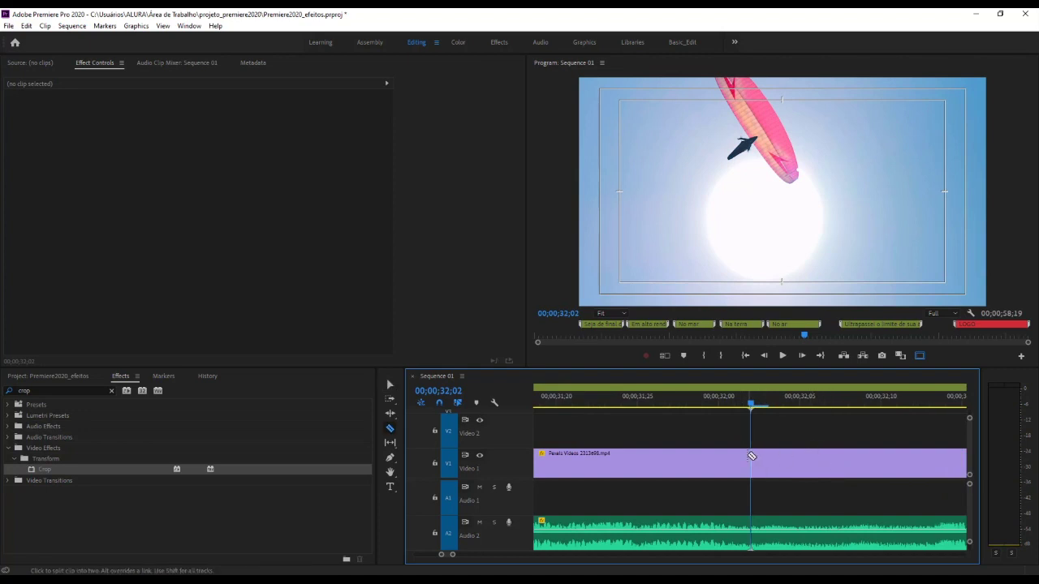
left_click_drag(755, 457, 766, 457)
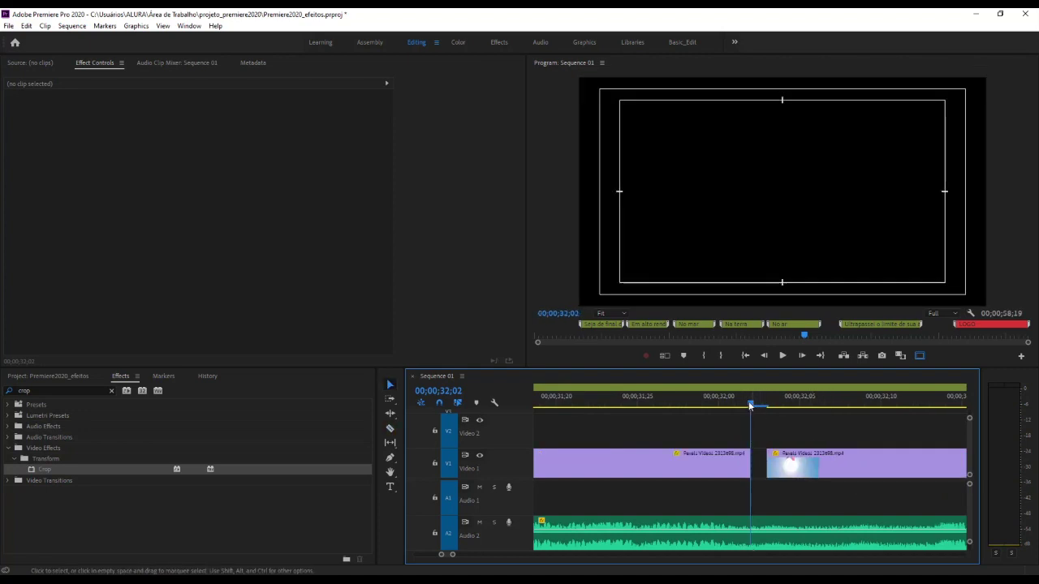
- Split the paraglider clip again at 00;00;32;07 and trim one frame off the start of the last part, leaving a second gap
left_click_drag(748, 401, 779, 412)
left_click(702, 403)
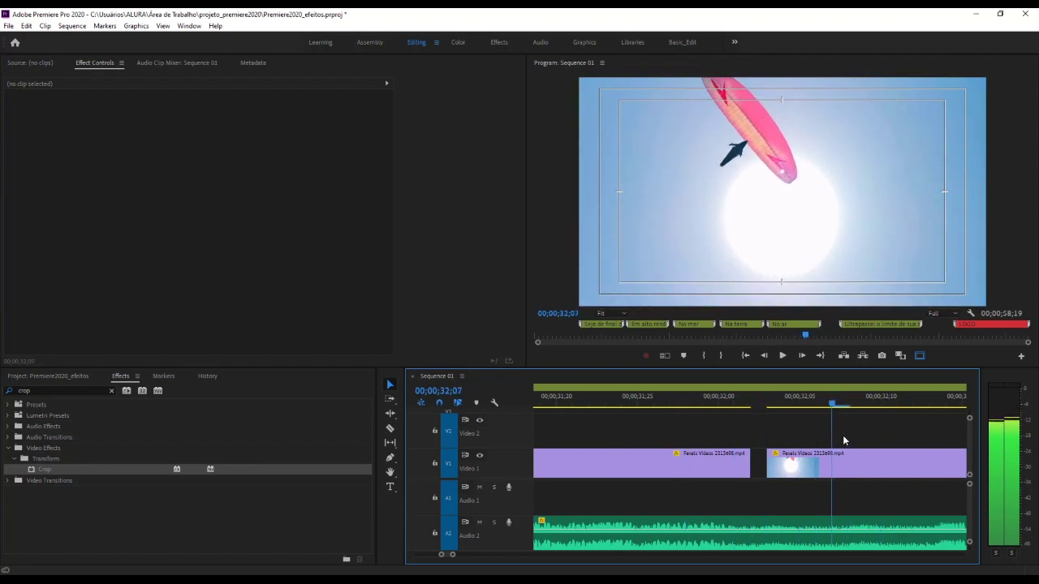
key("c")
left_click(844, 464)
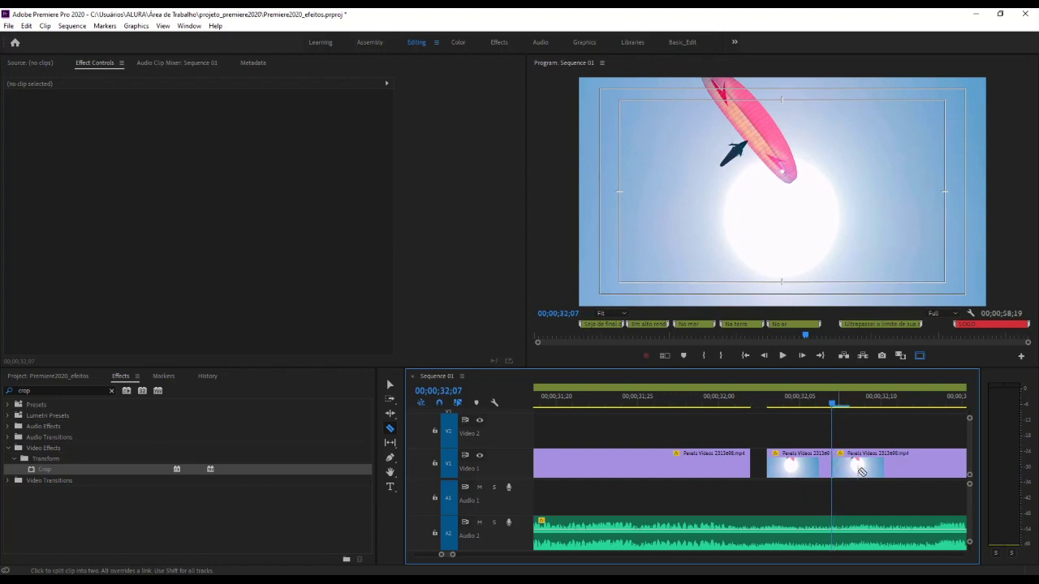
left_click_drag(839, 457, 849, 459)
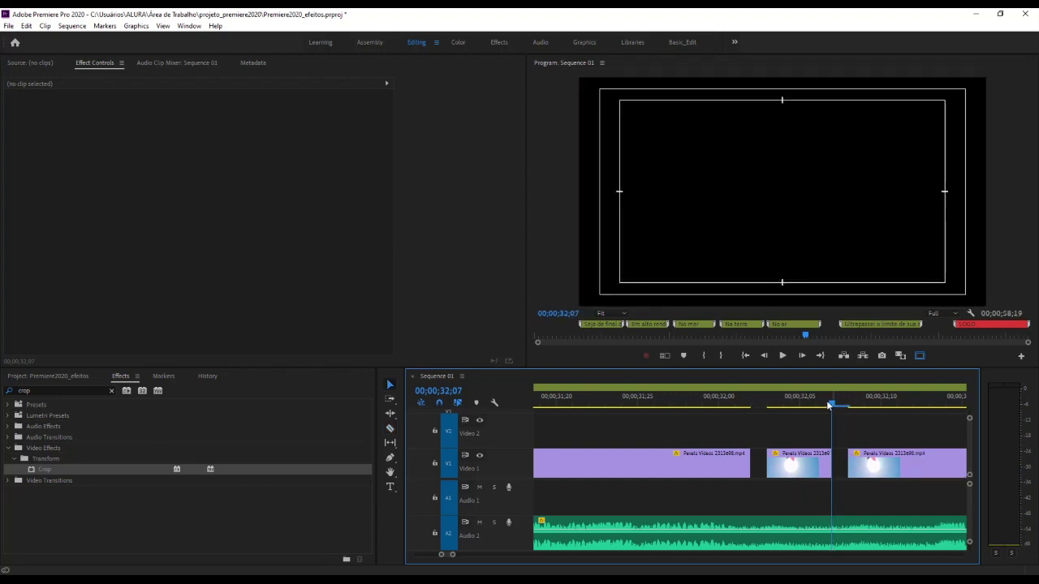
- Play back the paraglider clip across both one-frame gaps to review the blink effect
key("space")
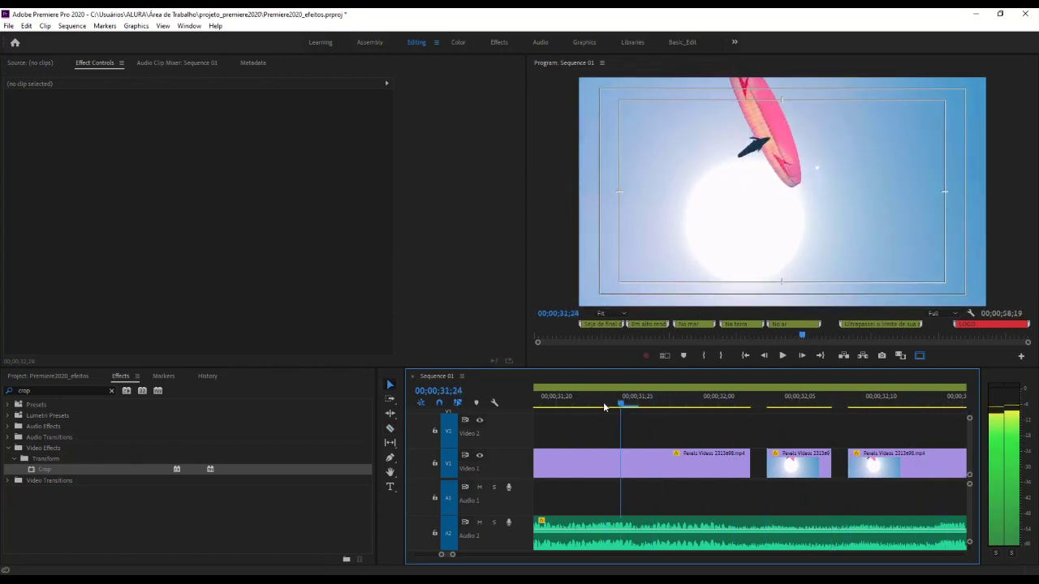
key("space")
scroll(736, 405, "down", 3)
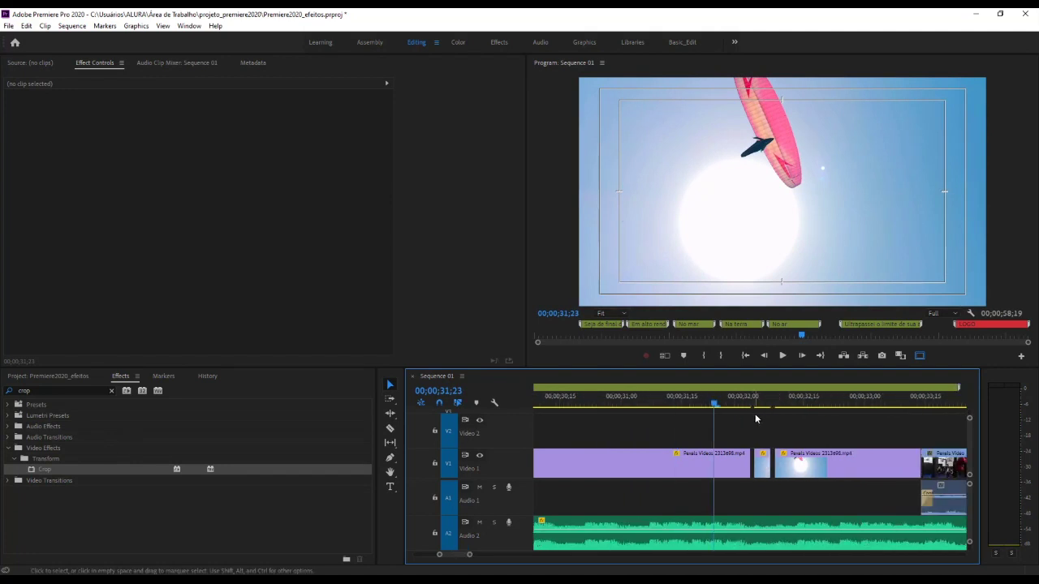
key("space")
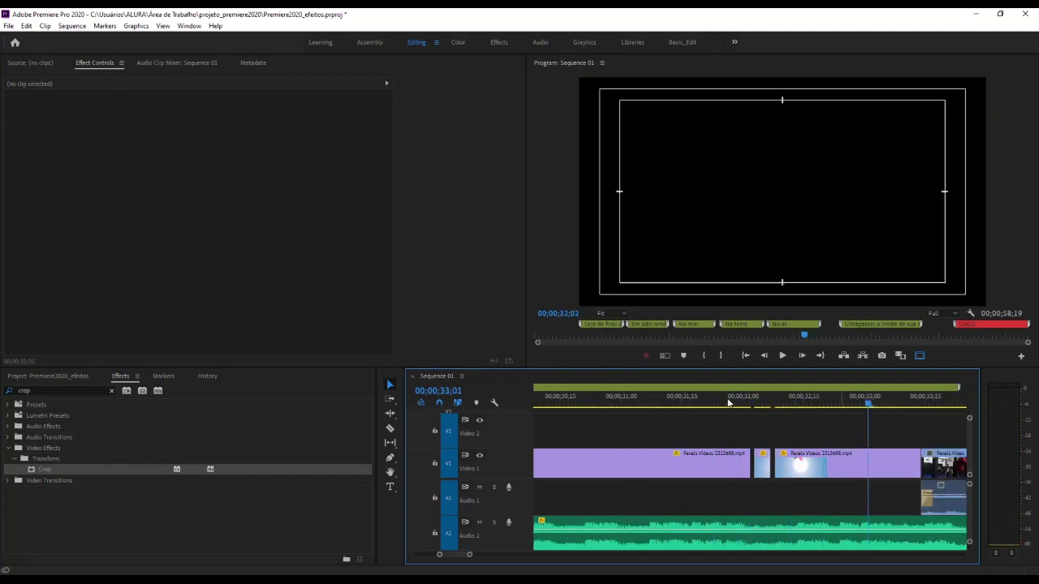
left_click(593, 397)
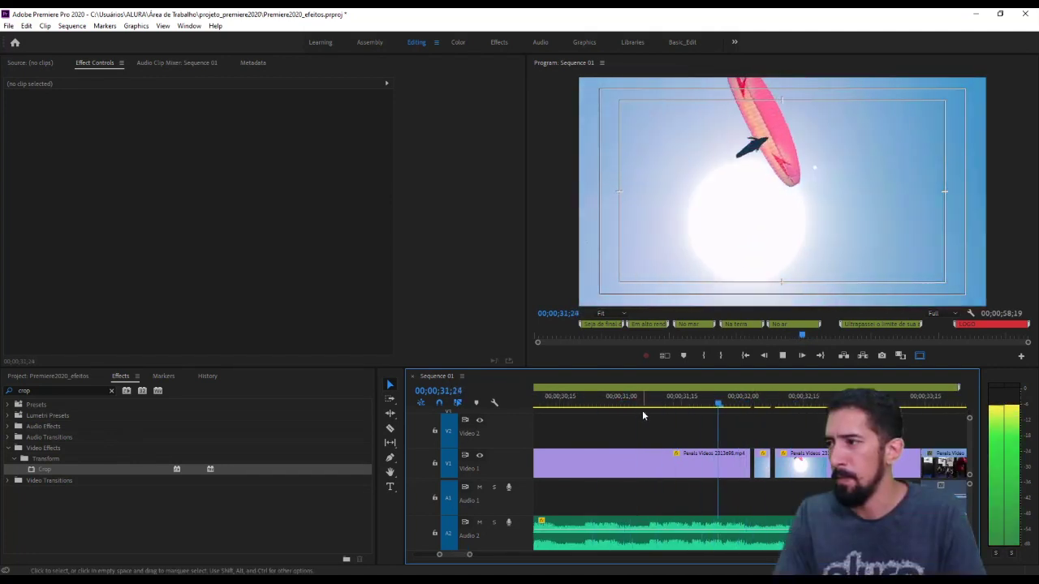
key("space")
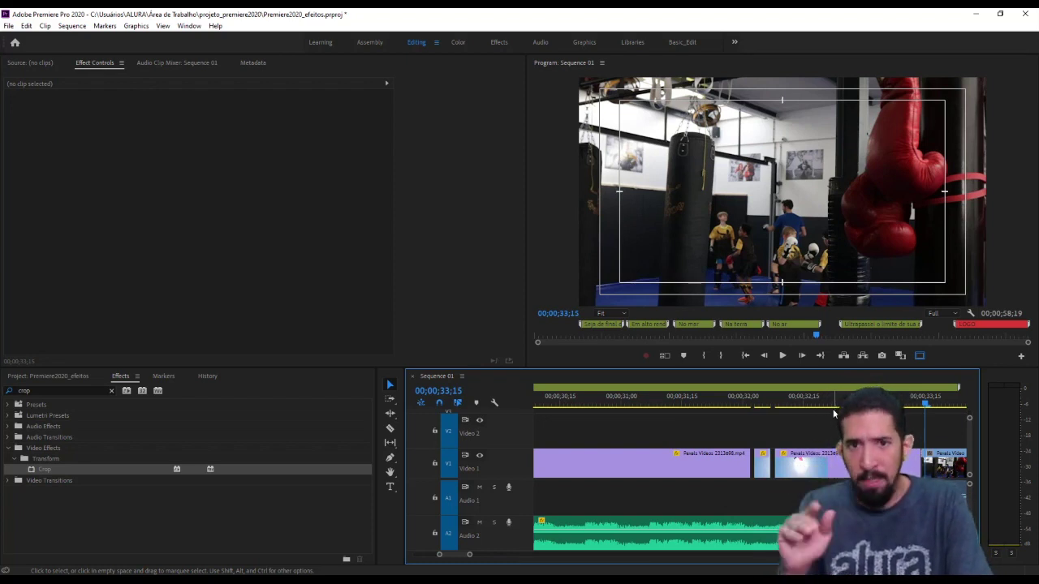
- Look through the remaining clips after the boxing footage and locate the surfer clip in the sequence
key("minus")
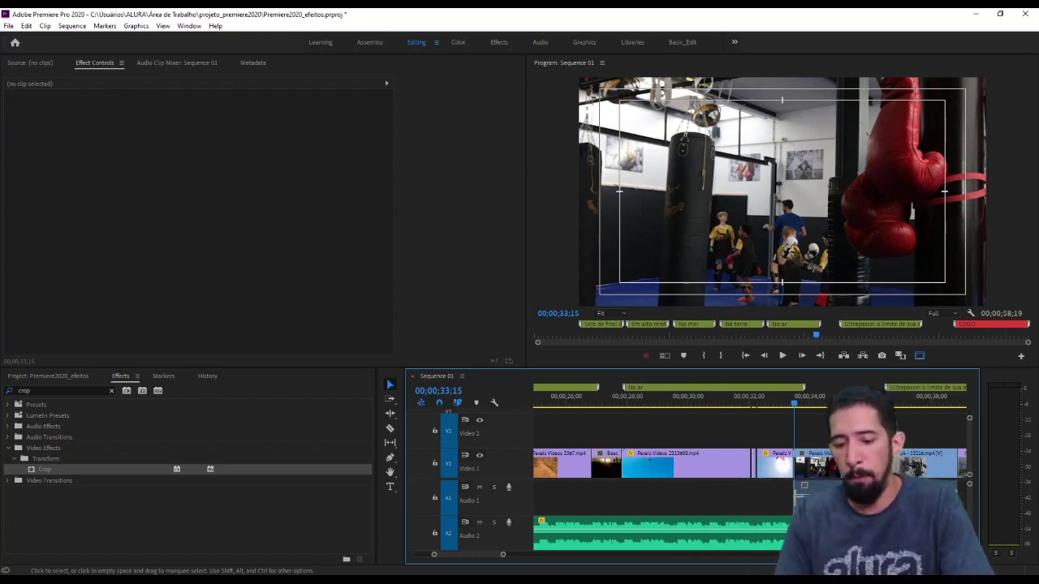
key("minus")
key("minus")
key("minus")
key("minus")
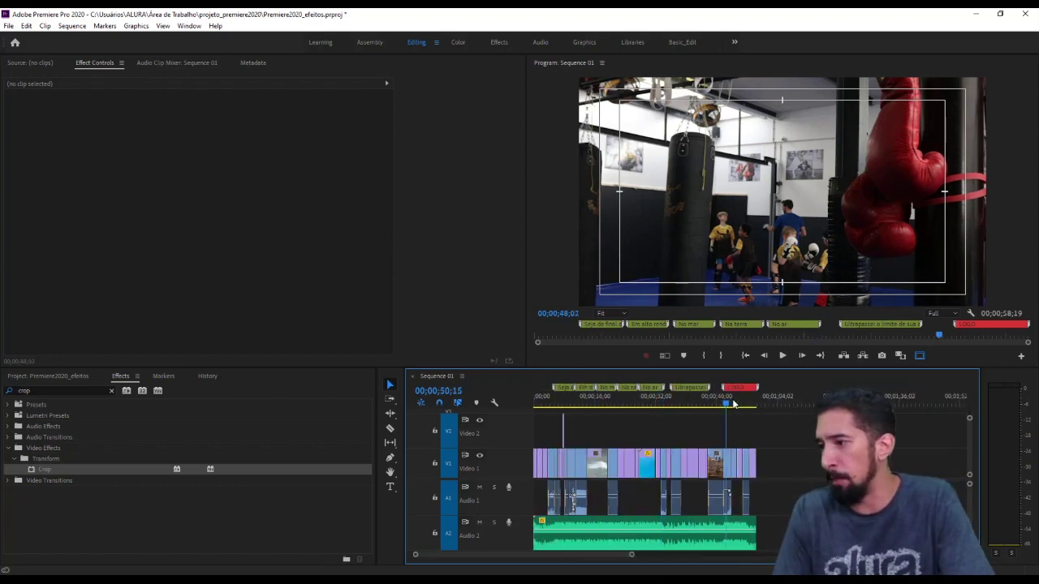
key("equal")
key("equal")
key("equal")
key("equal")
left_click(781, 403)
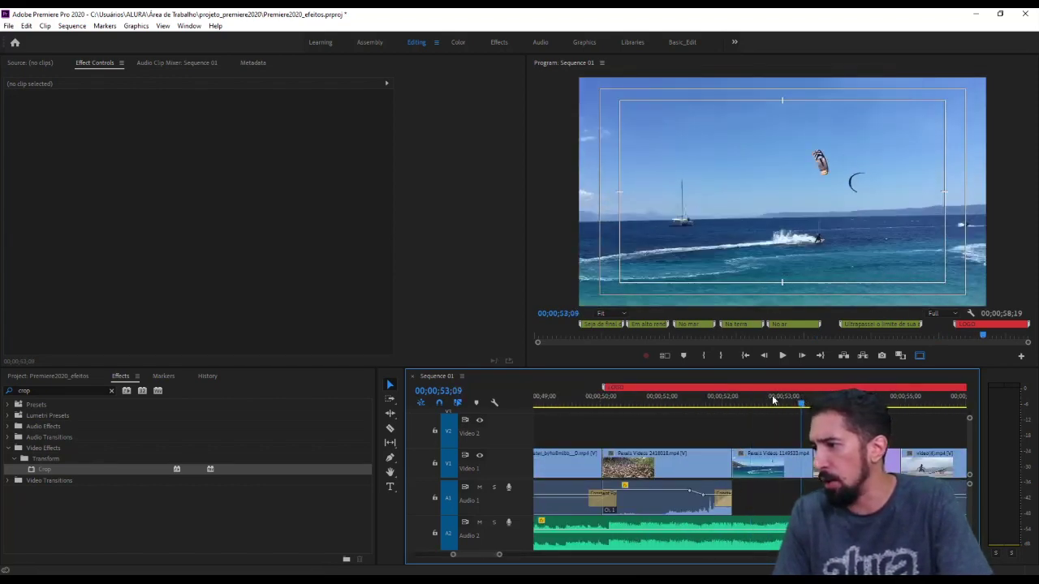
key("minus")
left_click_drag(865, 403, 577, 405)
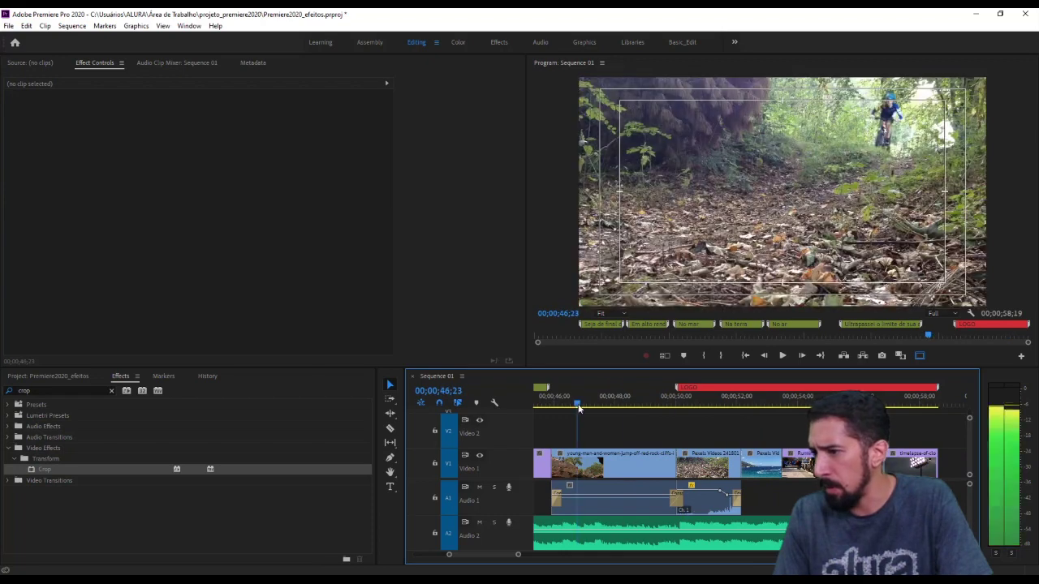
key("minus")
left_click(618, 403)
key("equal")
key("equal")
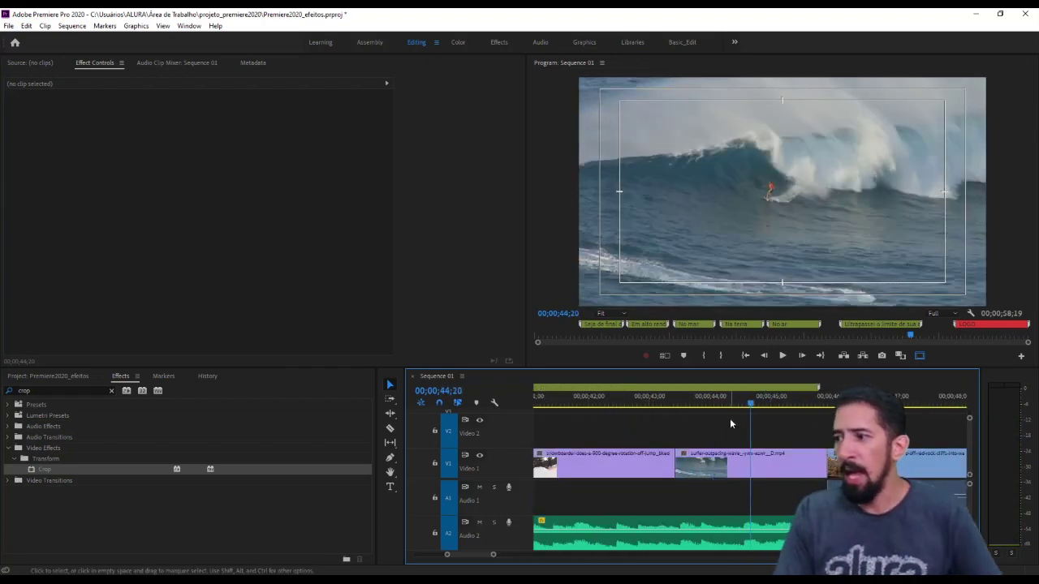
- Duplicate the surfer clip onto Video 2 directly above the original and select the copy
left_click_drag(696, 404, 712, 406)
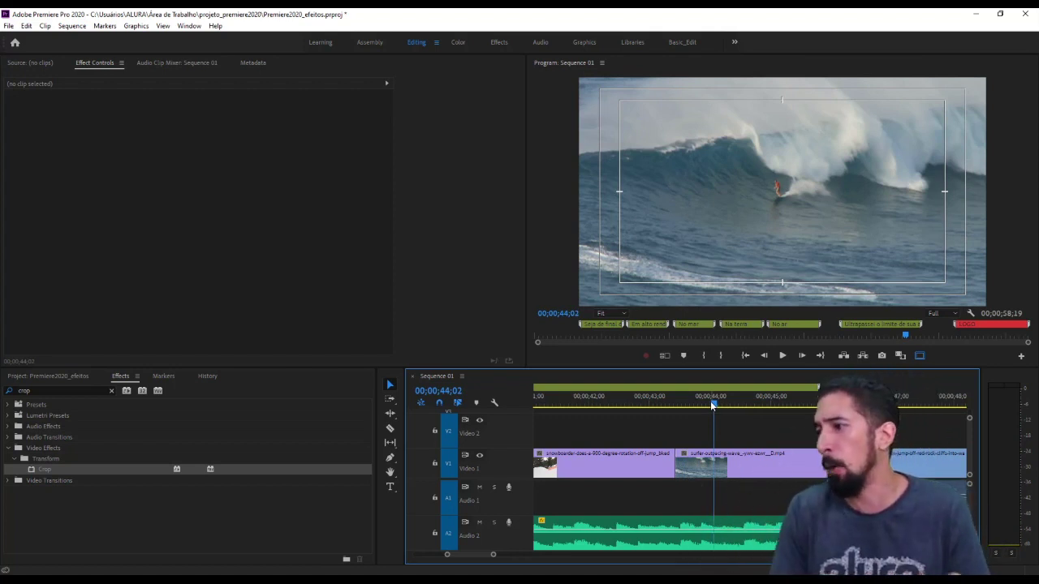
left_click(794, 459)
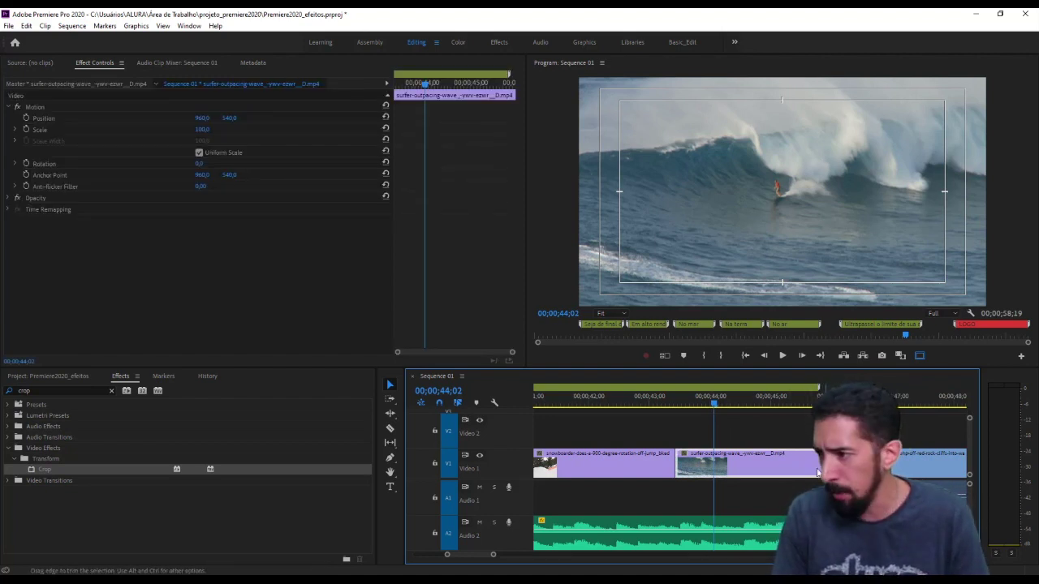
left_click_drag(794, 459, 750, 418)
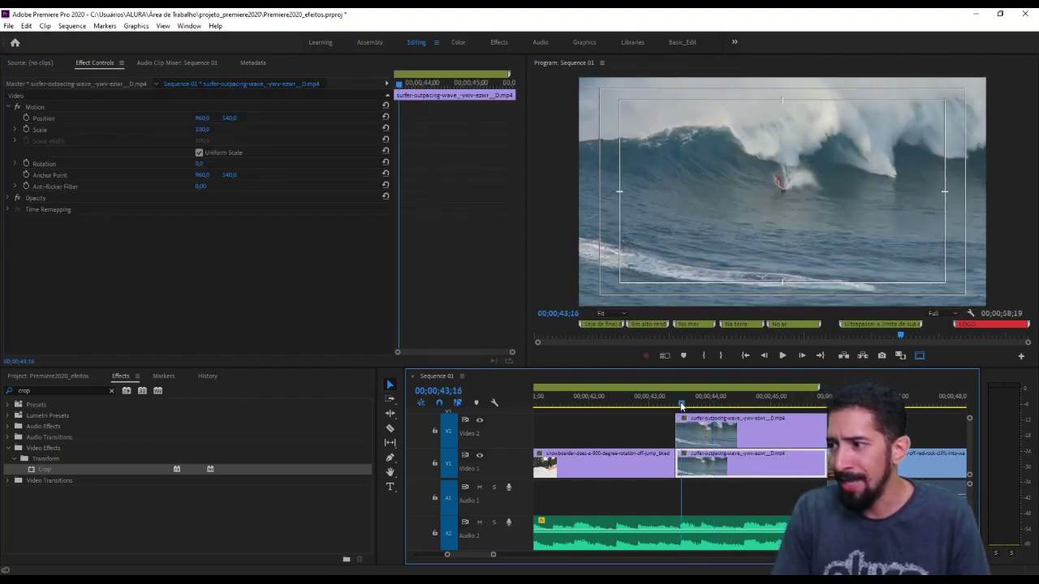
left_click(763, 424)
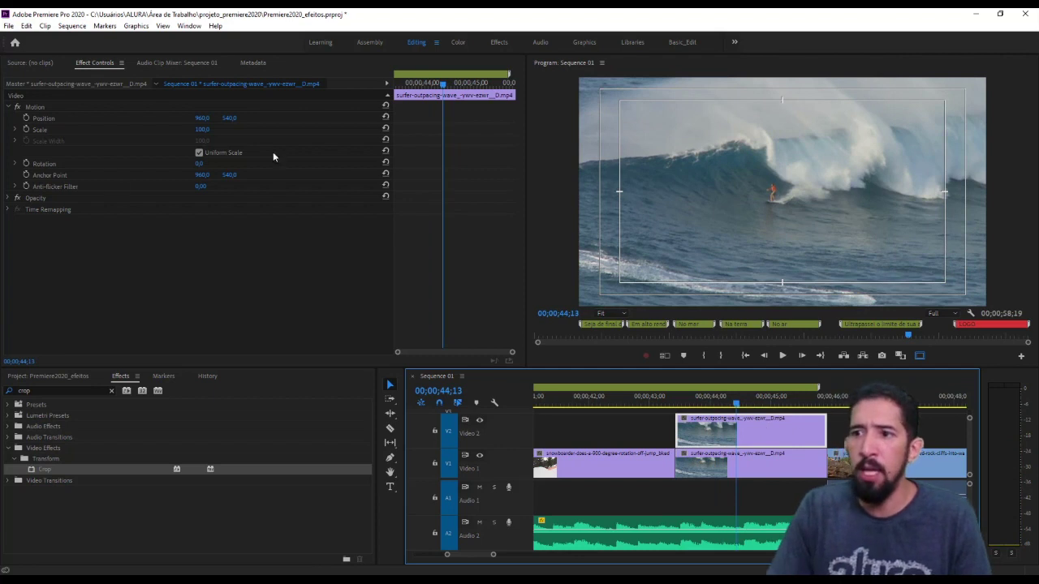
- Set the blend mode of the surfer copy on Video 2 to Overlay and scrub through the result
left_click(8, 198)
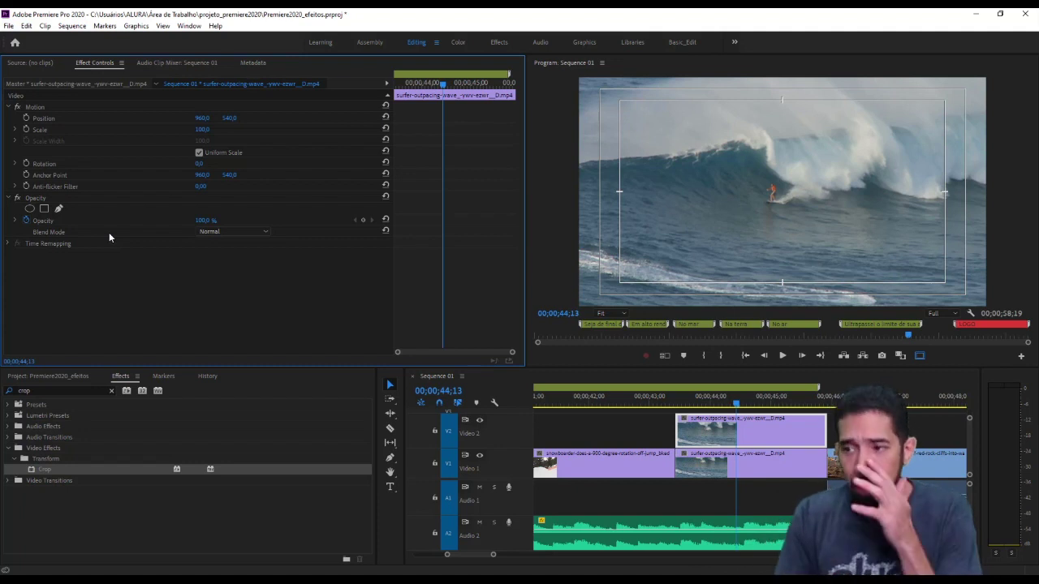
left_click(246, 232)
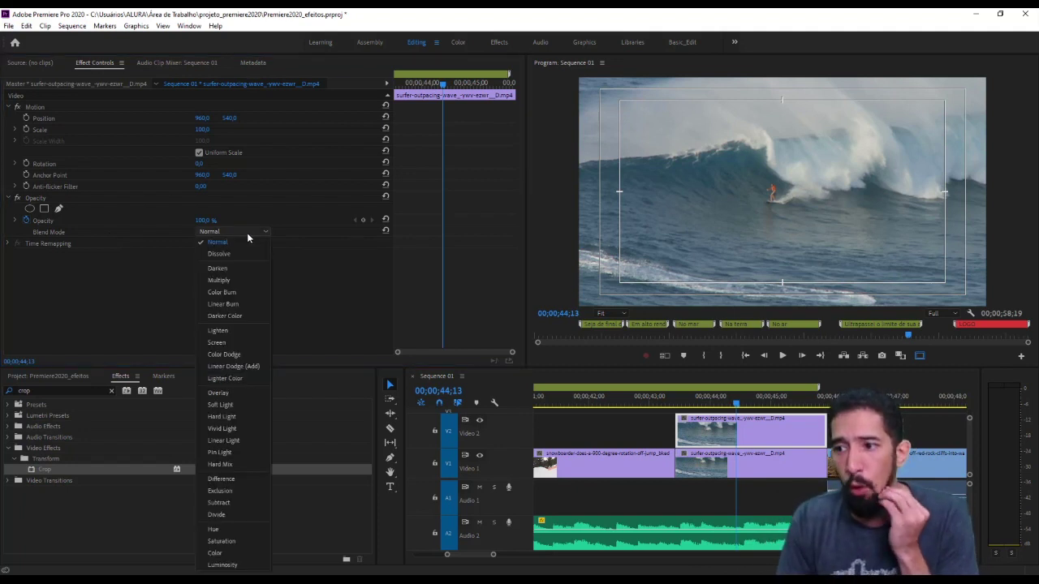
left_click(239, 394)
left_click_drag(743, 405, 719, 404)
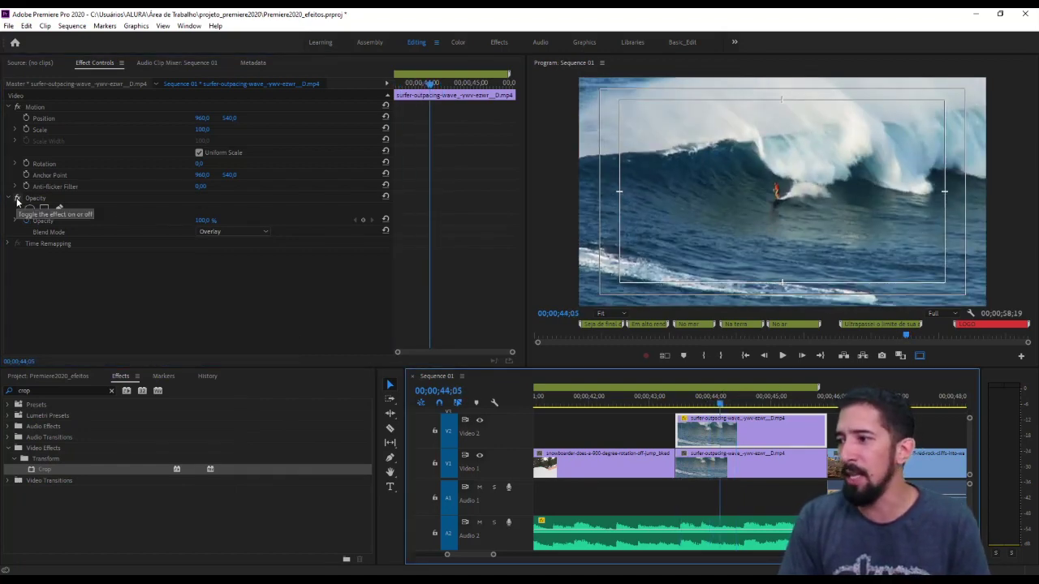
- Switch the visibility of Video 2 off and on to compare the surfer shot with and without the blended copy
left_click(478, 420)
left_click(479, 420)
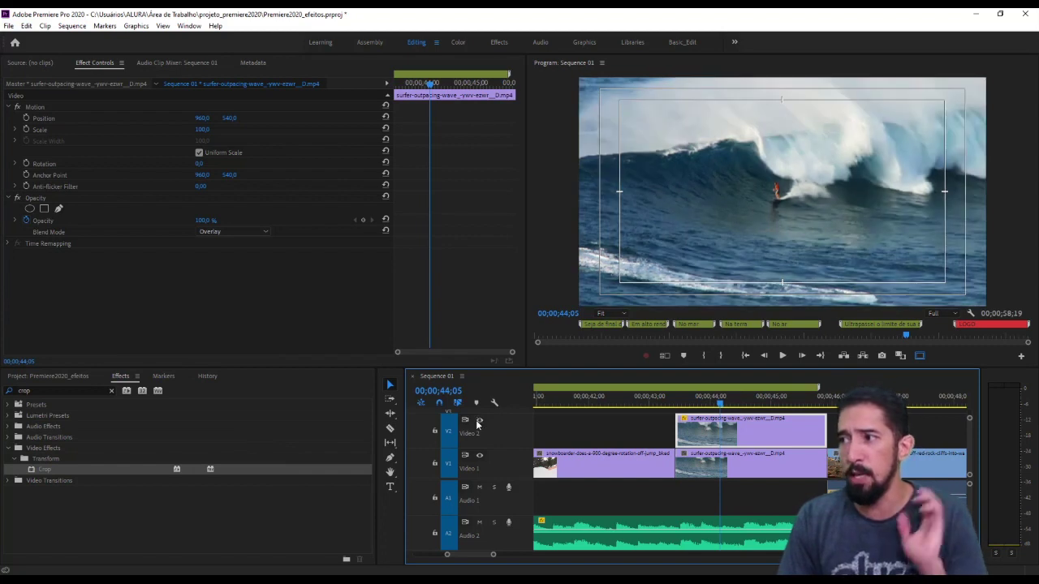
left_click(479, 420)
left_click(479, 420)
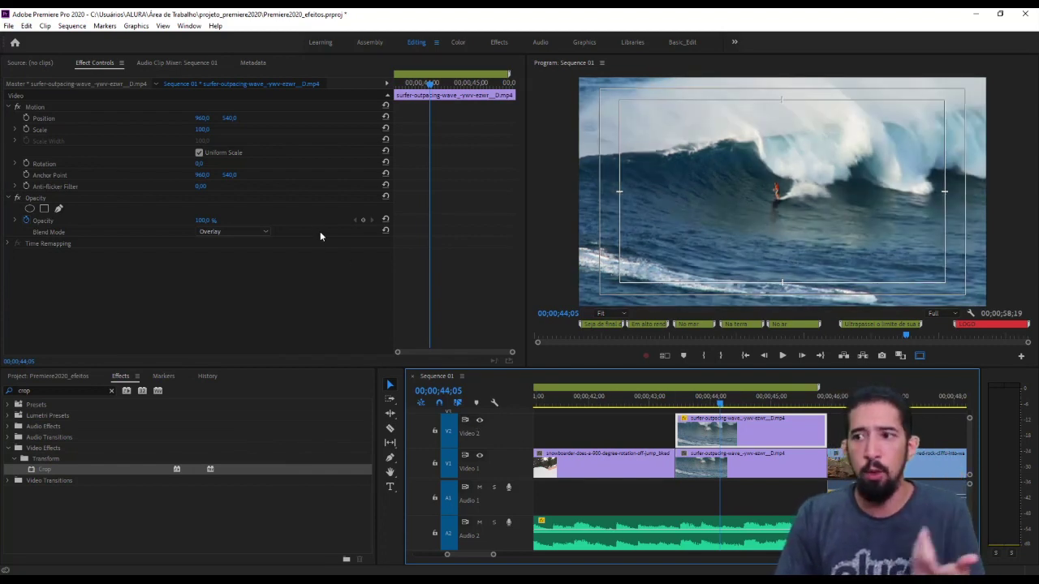
- Try the Multiply and Screen blend modes on the surfer copy and return it to Overlay
left_click(261, 230)
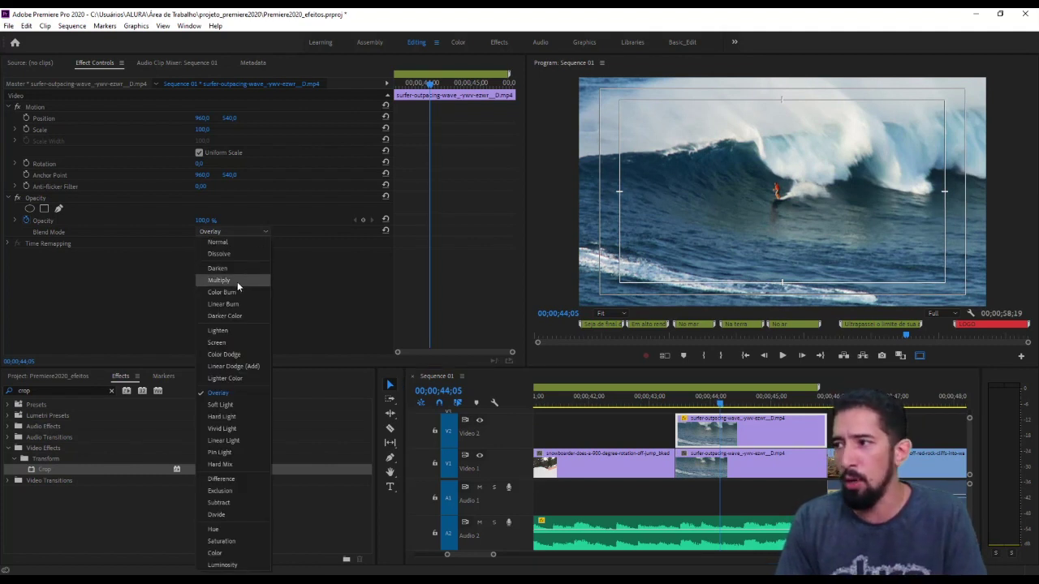
left_click(237, 280)
left_click(248, 232)
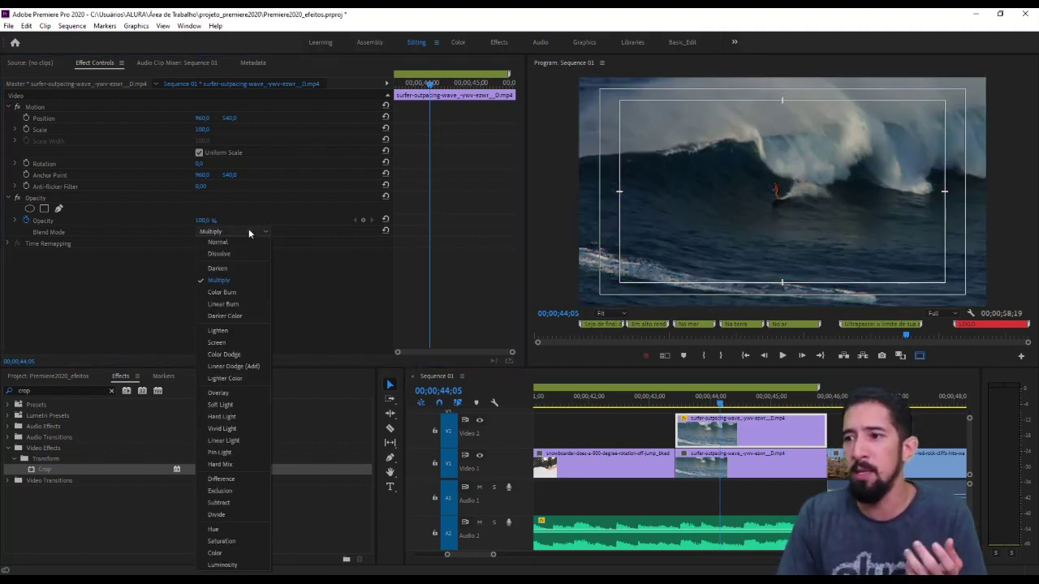
left_click(232, 342)
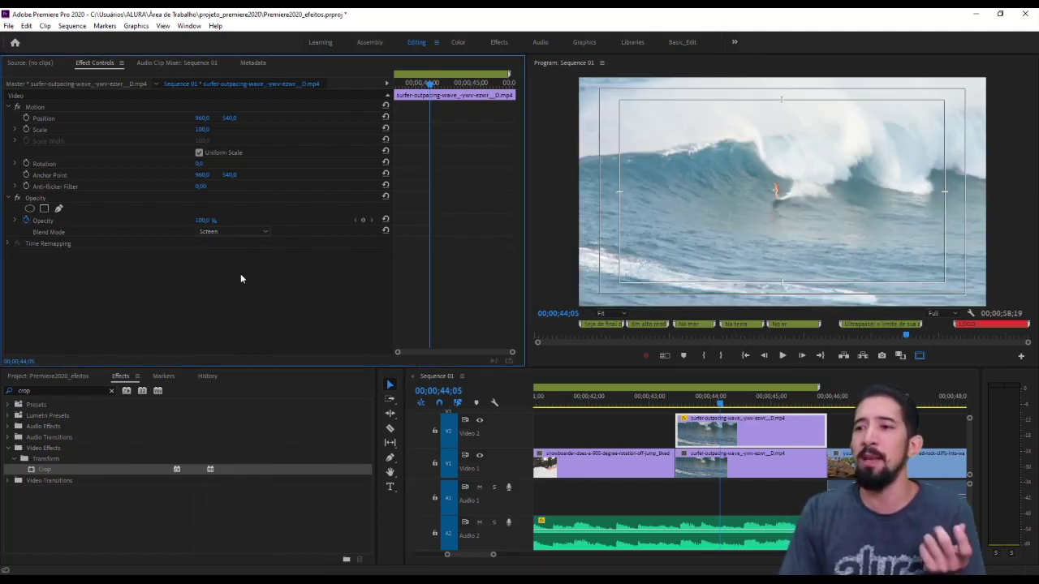
left_click(242, 230)
left_click(236, 395)
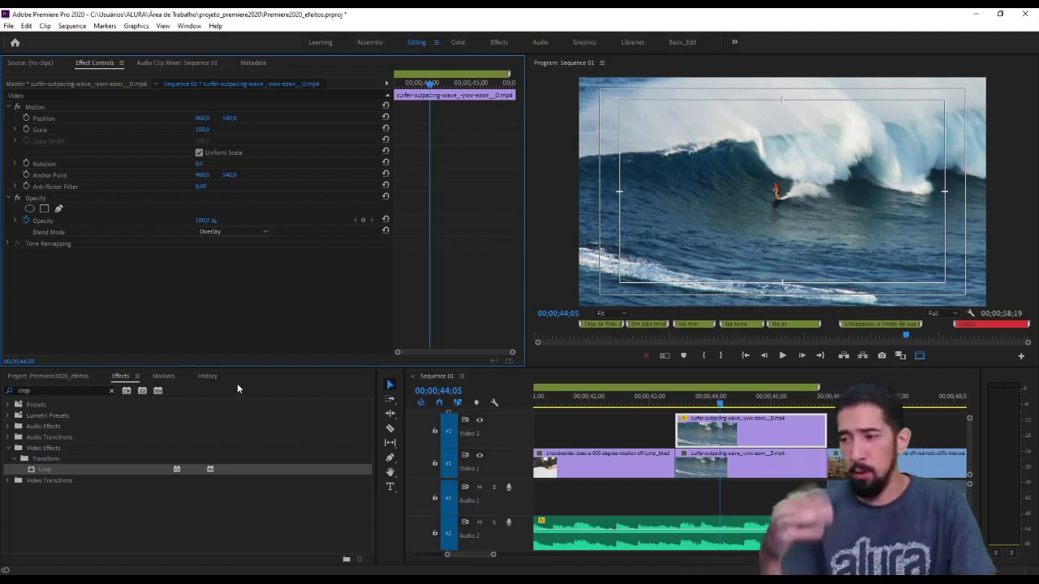
- Play the snowboarder clip through the jump and split it at 00;00;41;23
key("=")
left_click(735, 406)
key("minus")
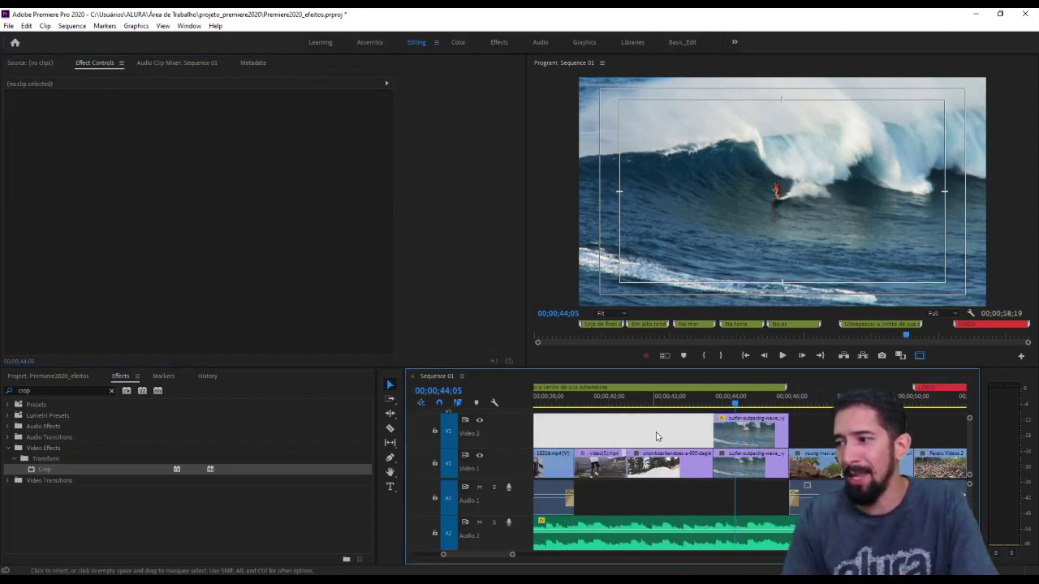
key("=")
left_click_drag(718, 405, 649, 403)
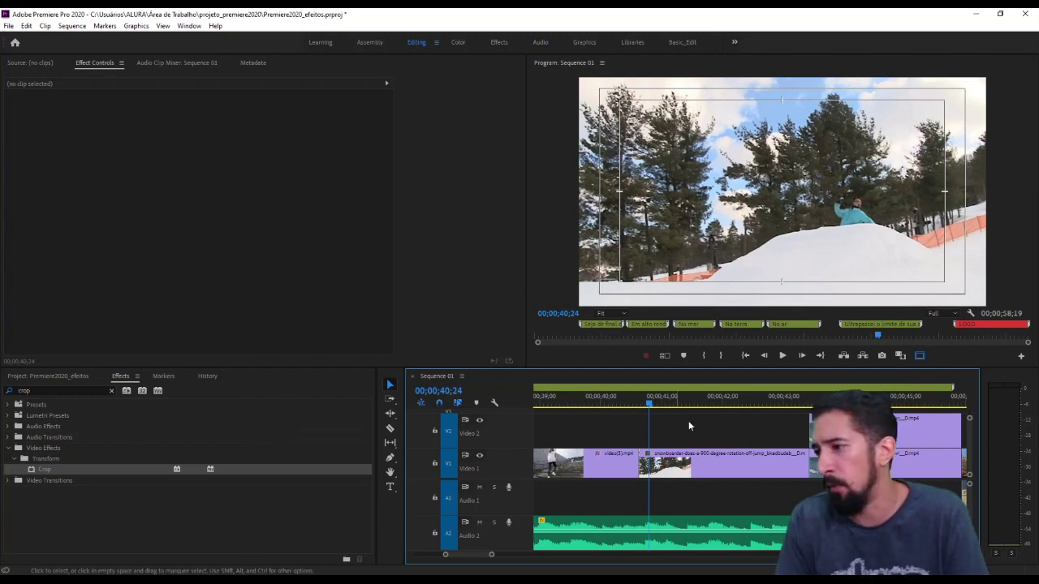
left_click(626, 402)
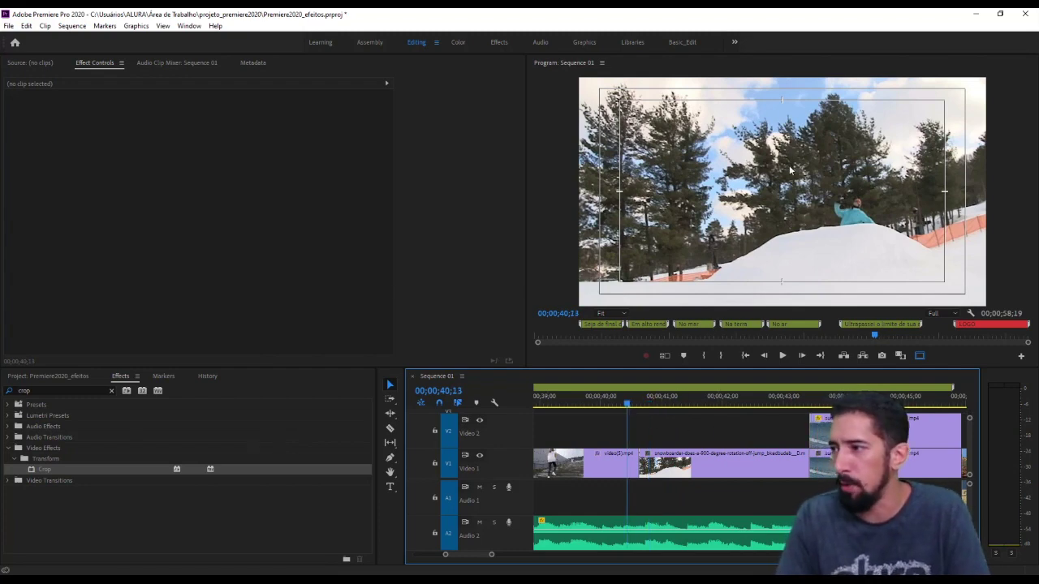
key("space")
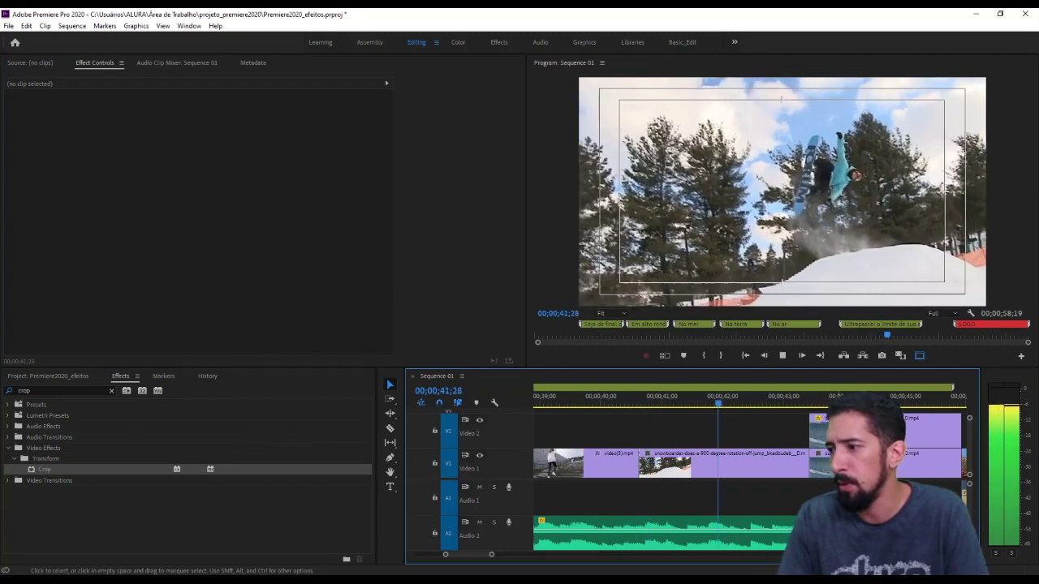
left_click(739, 404)
left_click_drag(739, 403, 710, 403)
key("c")
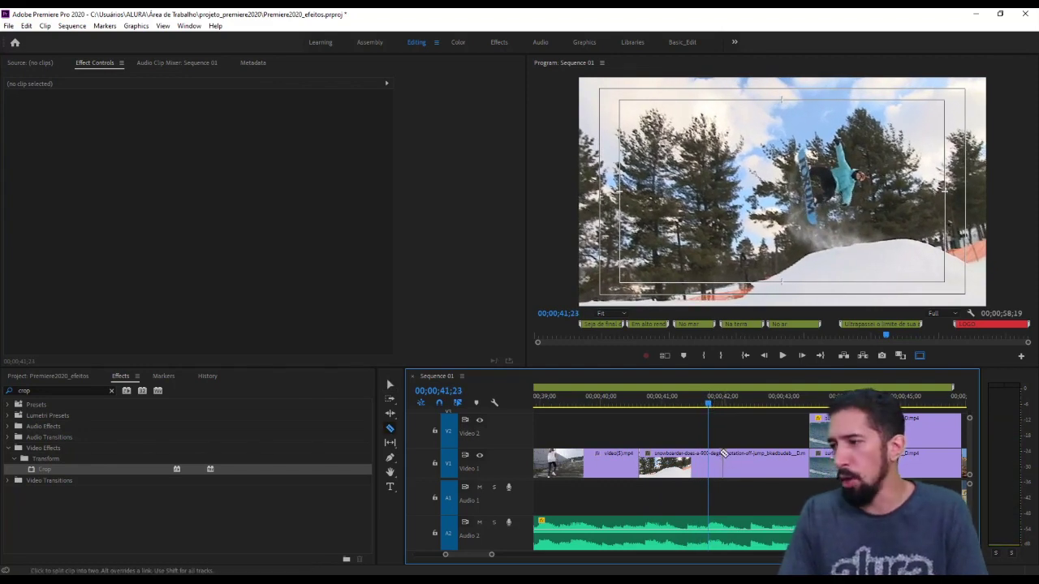
left_click(709, 459)
key("v")
- Find the Black & White effect and apply it to the second part of the snowboarder clip
left_click_drag(710, 404, 731, 404)
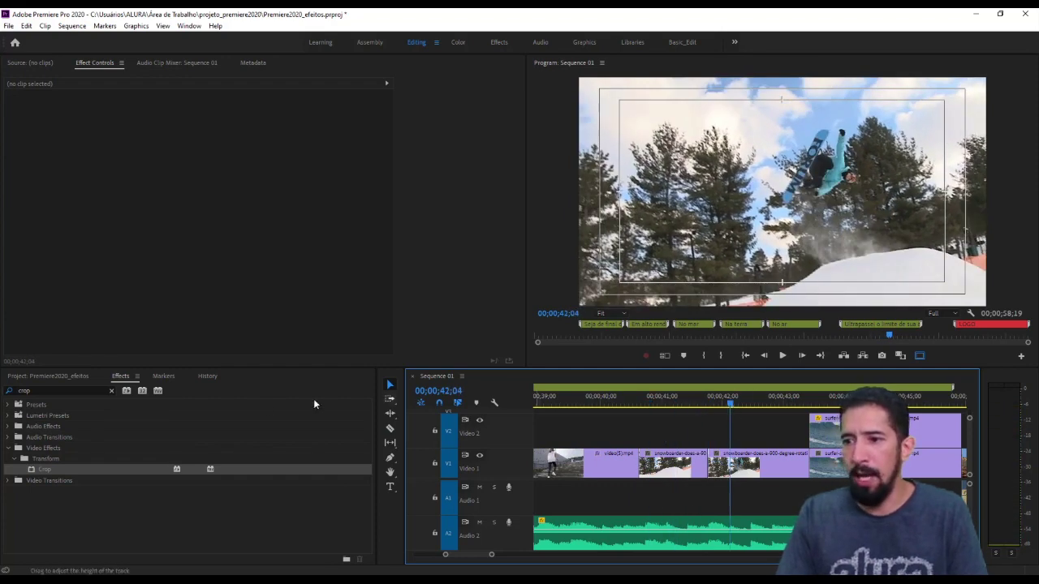
key("shift+7")
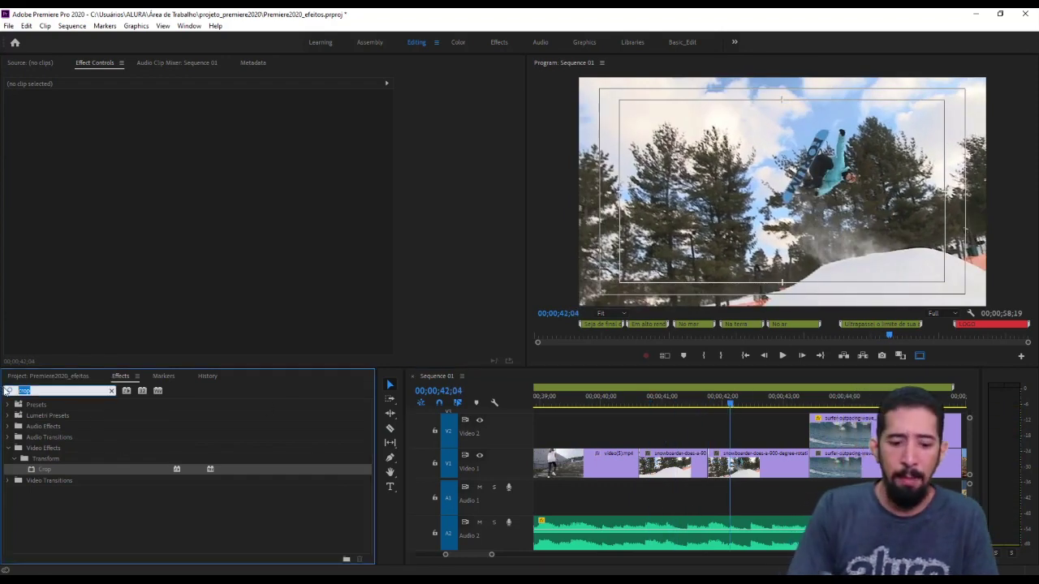
type("black")
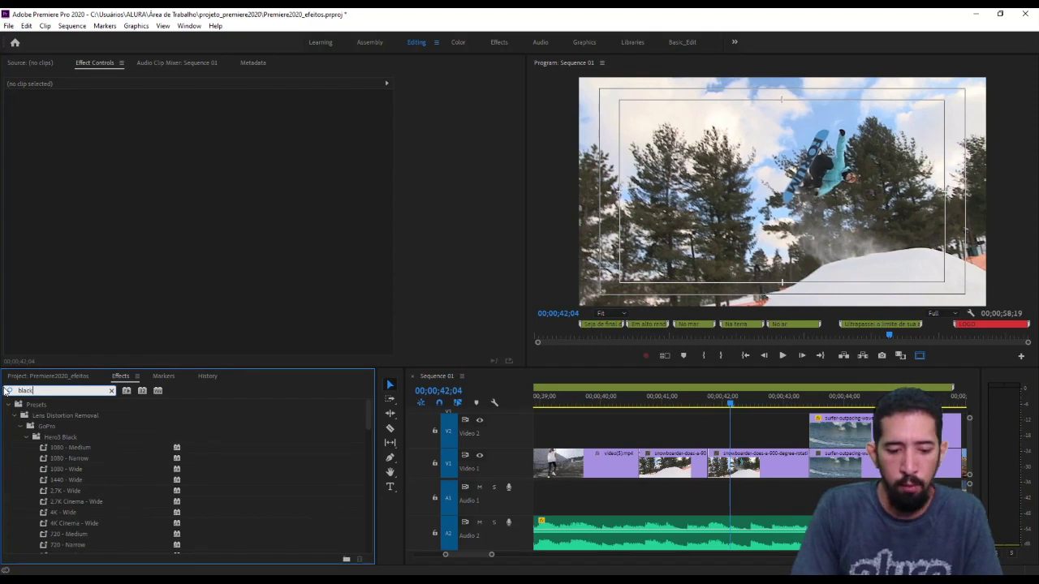
type(" &")
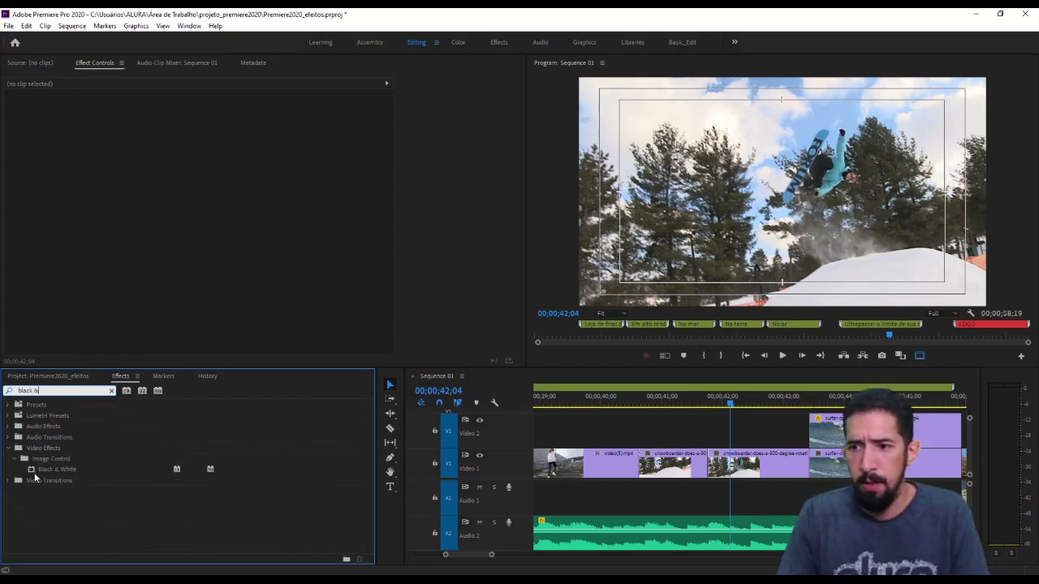
left_click_drag(42, 470, 747, 469)
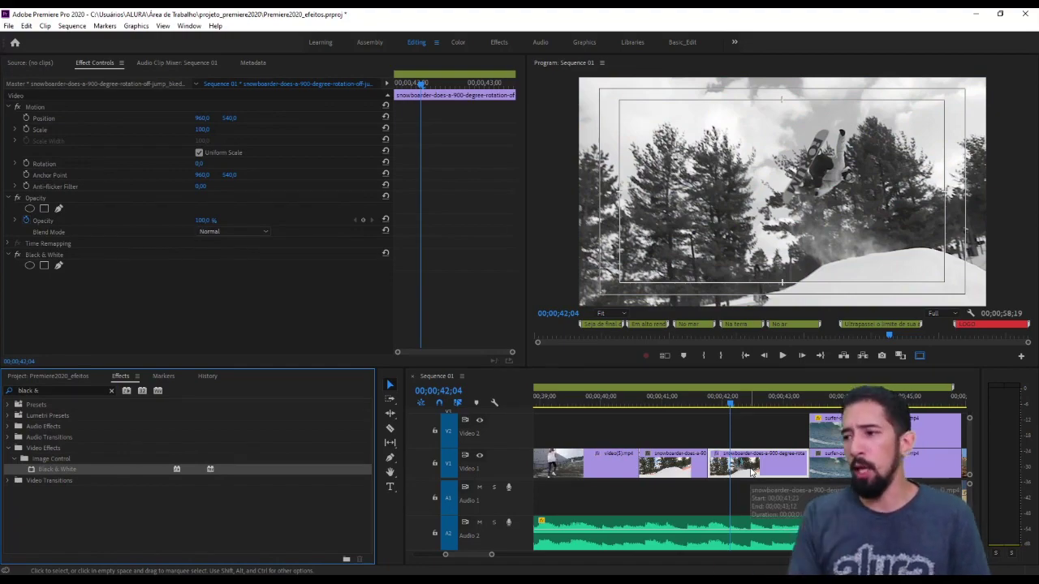
left_click_drag(730, 402, 751, 404)
left_click(51, 256)
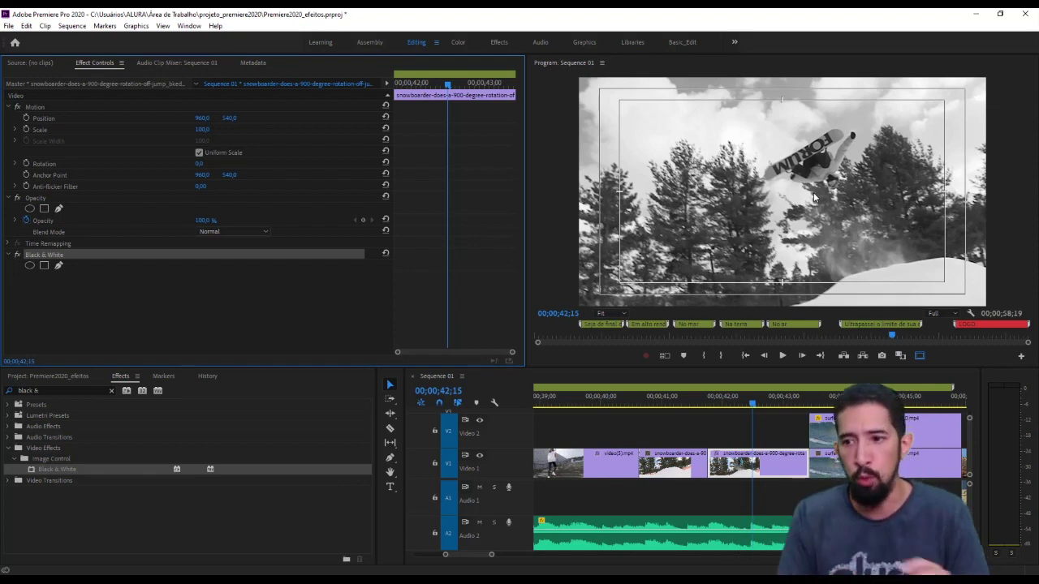
- Search the effects for "curve" and apply RGB Curves to the second part of the snowboarder clip
left_click_drag(64, 390, 6, 391)
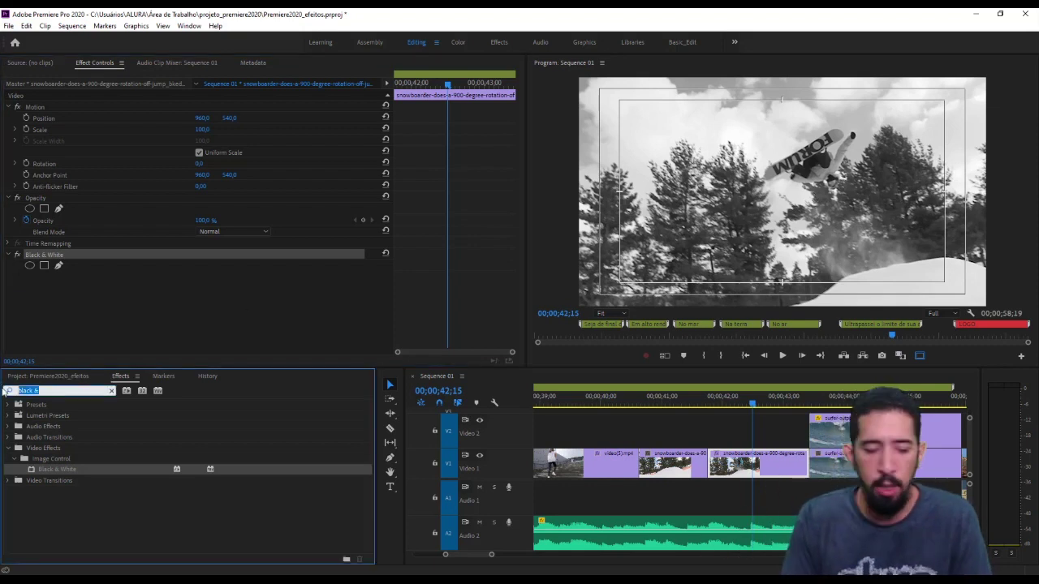
type("curve")
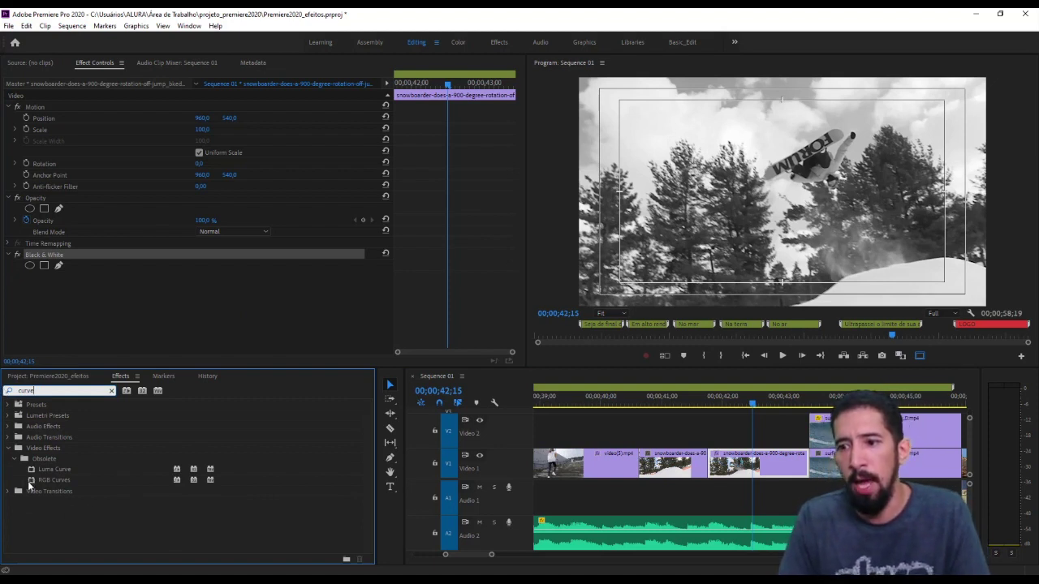
left_click(30, 480)
double_click(30, 480)
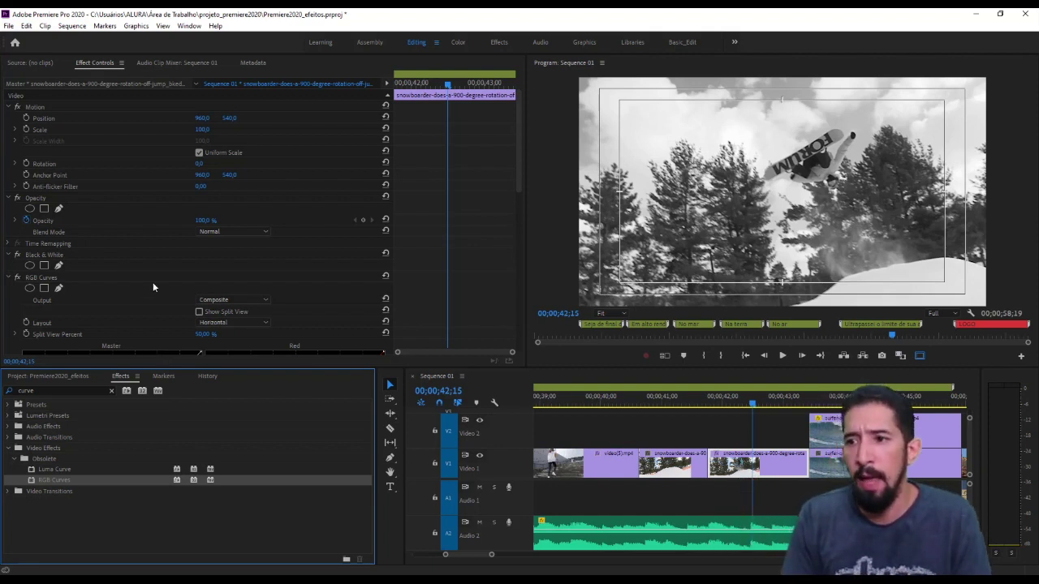
- Bend the RGB Curves Master curve into an S shape, with lowered midtones and raised highlights, and collapse the effect's settings
scroll(153, 287, "down", 7)
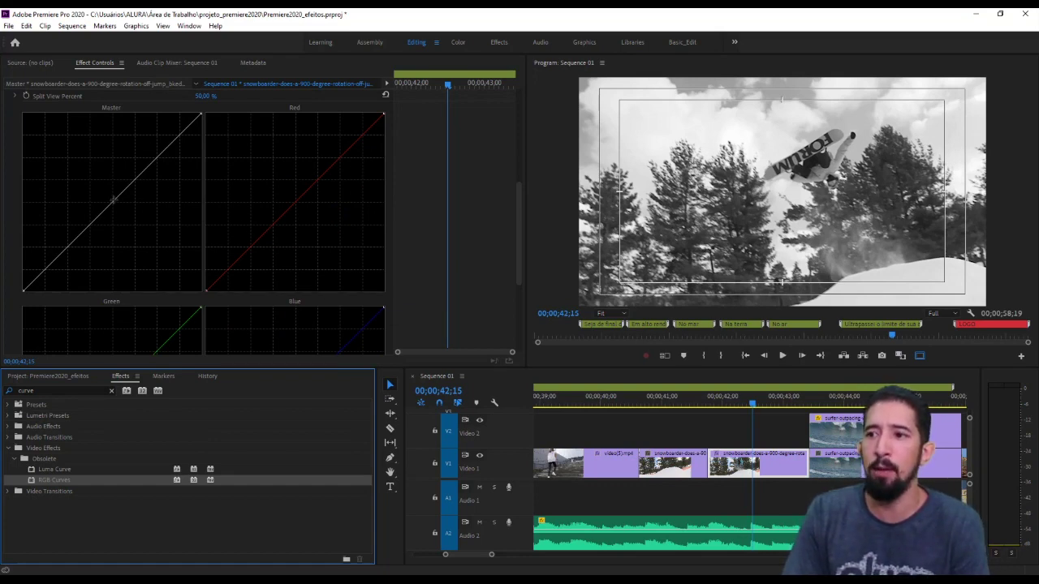
left_click_drag(113, 198, 124, 208)
left_click_drag(166, 166, 161, 150)
scroll(251, 181, "up", 2)
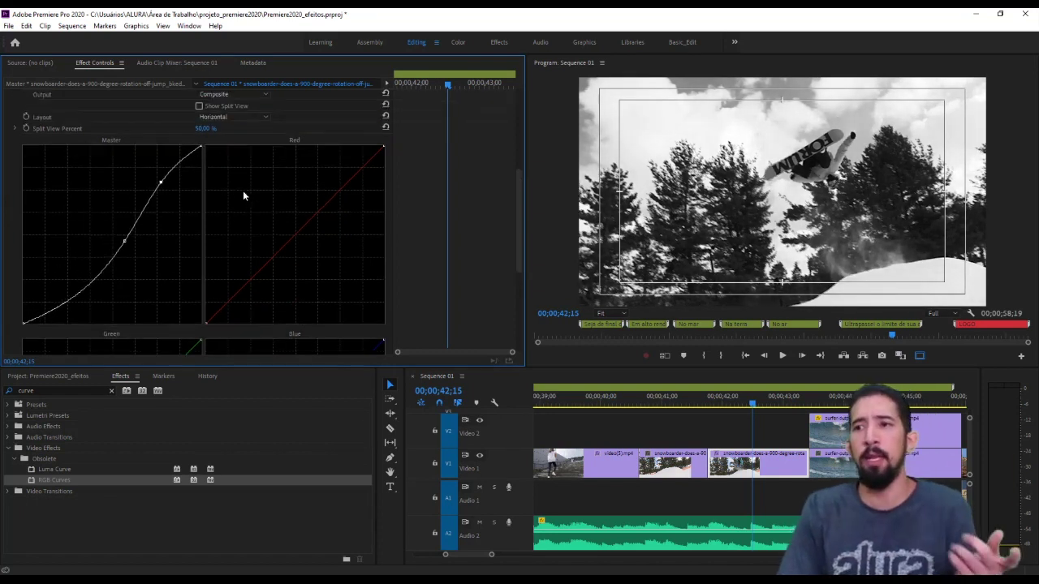
scroll(243, 193, "up", 3)
left_click(6, 192)
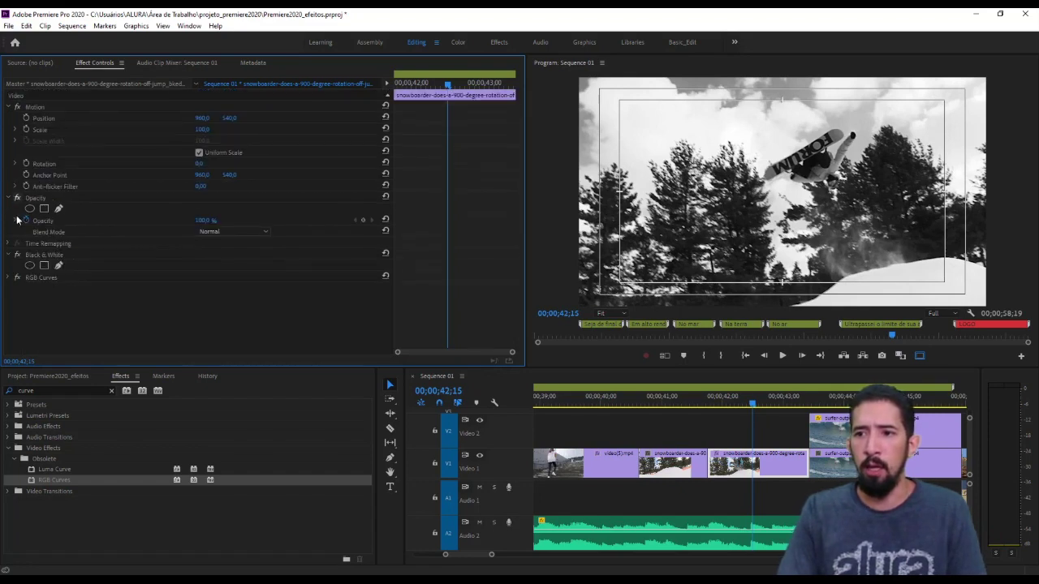
- Toggle the RGB Curves effect off and on to compare the snowboarder shot with and without the added contrast
left_click(18, 278)
left_click(18, 278)
left_click(18, 277)
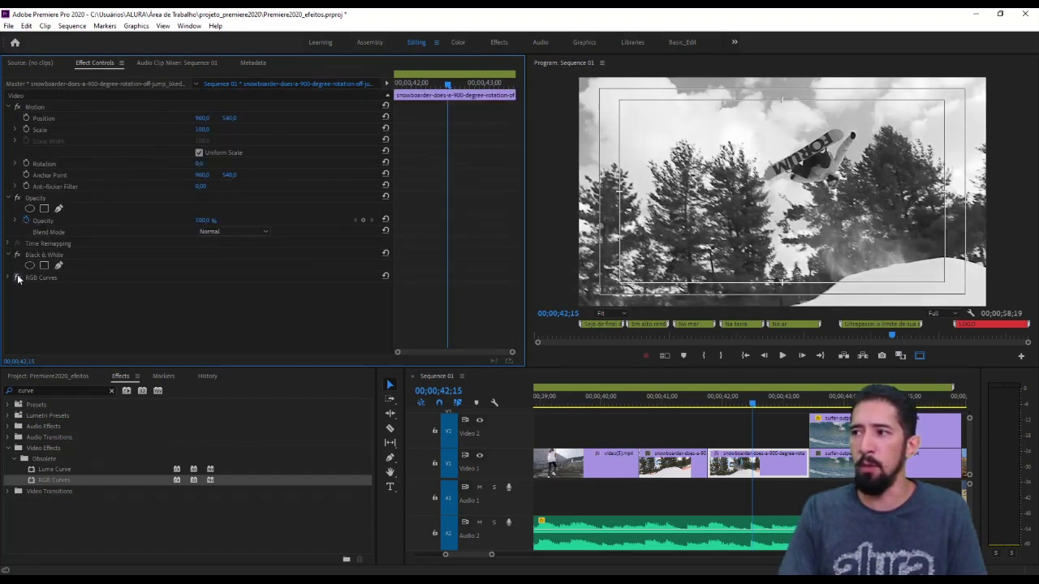
left_click(18, 278)
left_click(17, 278)
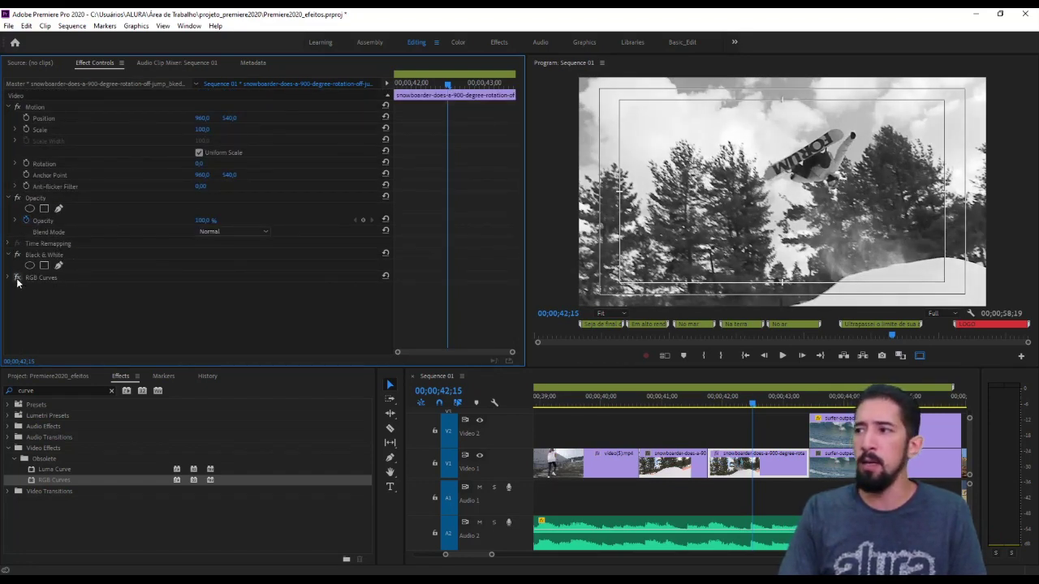
left_click(18, 277)
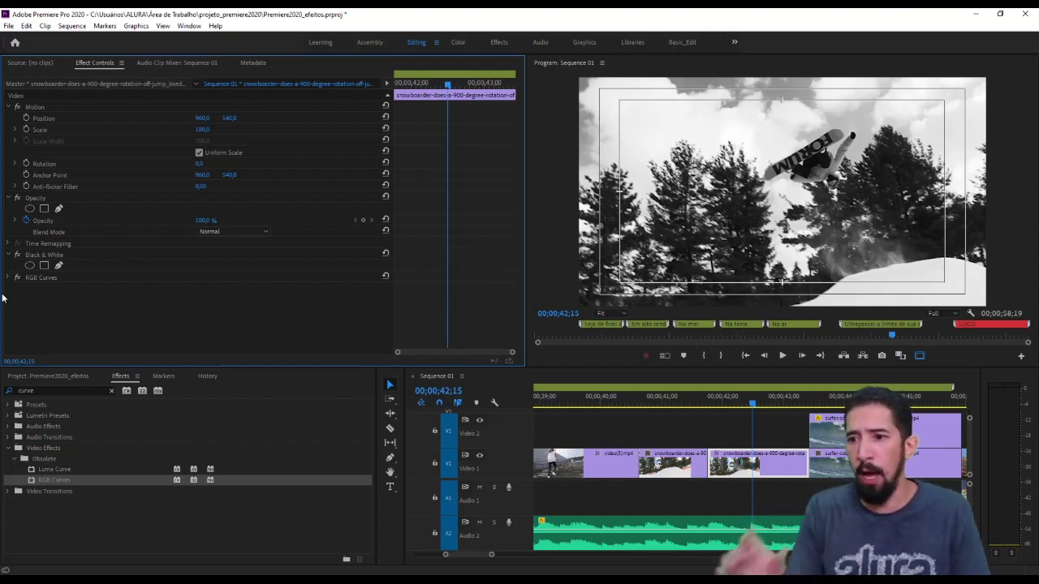
- Search the effects for "tint" and apply Tint to the second part of the snowboarder clip
left_click(111, 391)
left_click(90, 390)
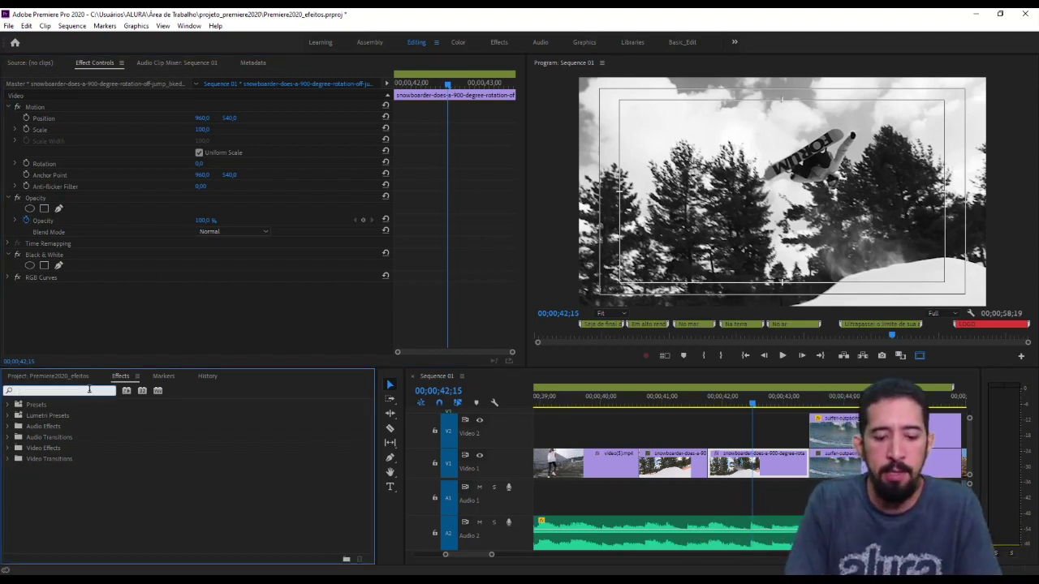
type("tint")
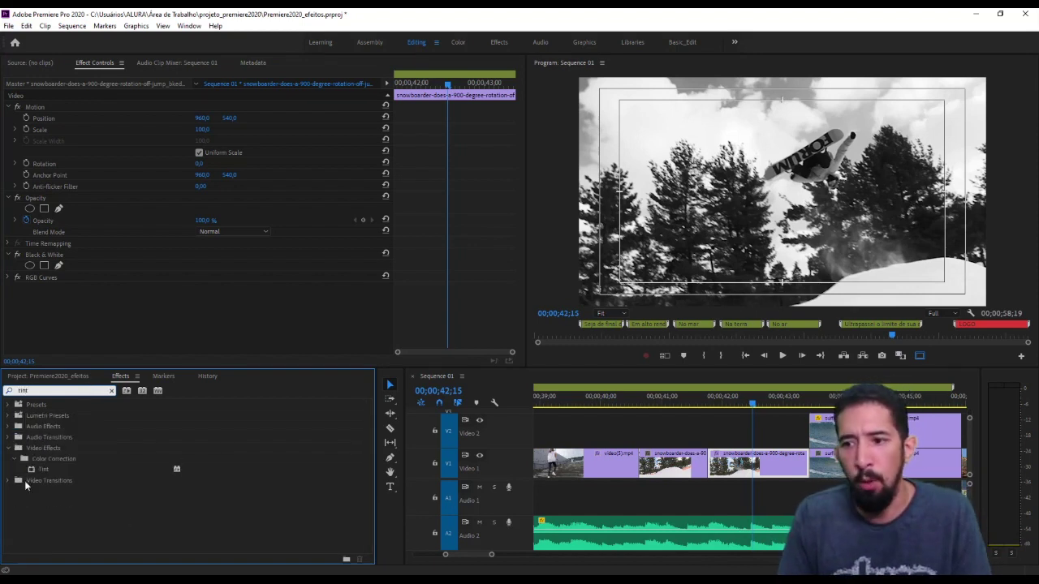
left_click(35, 469)
left_click_drag(604, 561, 740, 469)
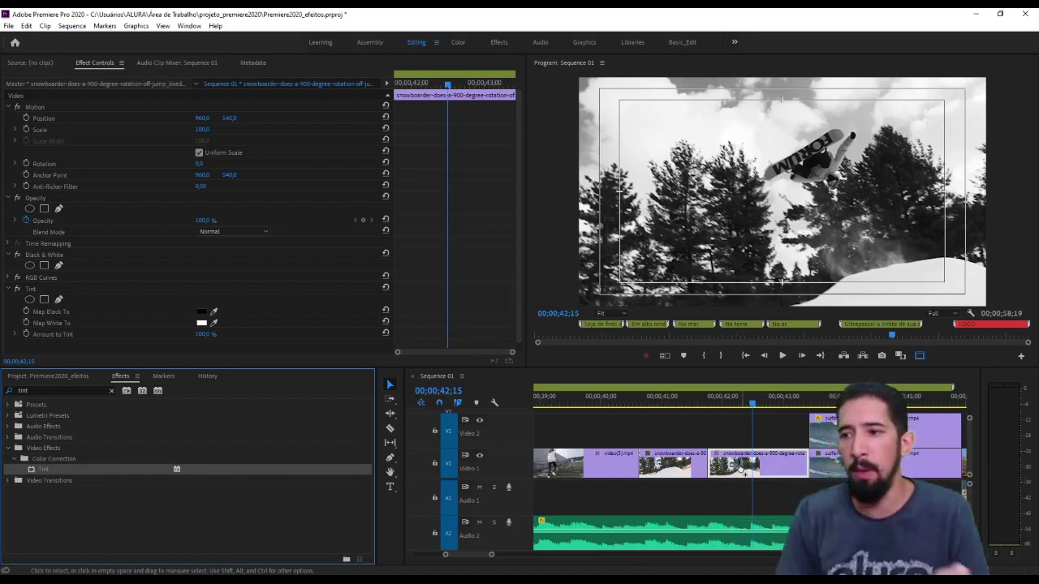
- Set Tint's Map White To colour to a bright orange with hue 25°, saturation 100% and brightness 95%
left_click(201, 324)
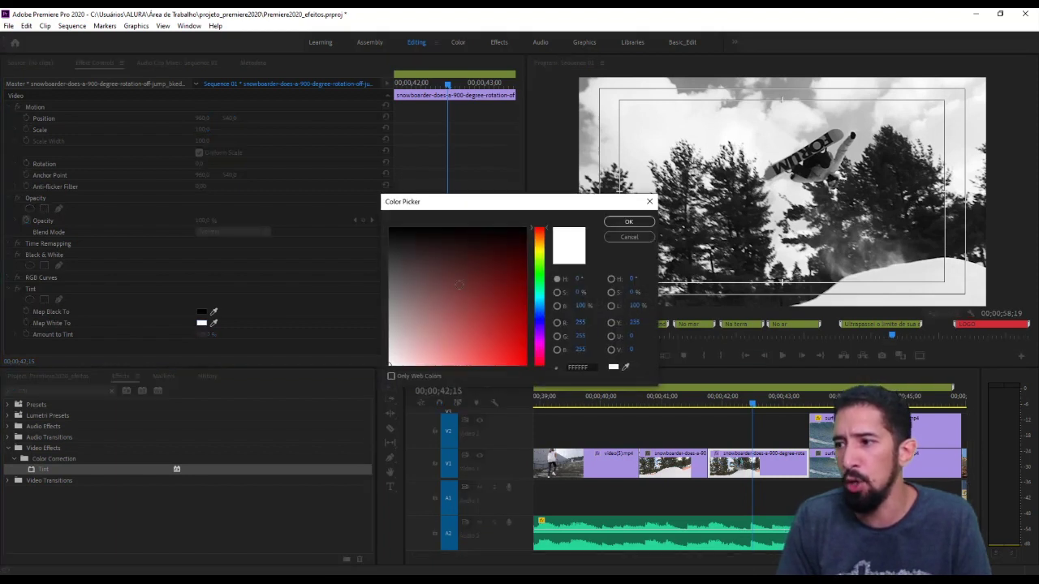
left_click_drag(545, 230, 545, 237)
left_click_drag(519, 344, 540, 346)
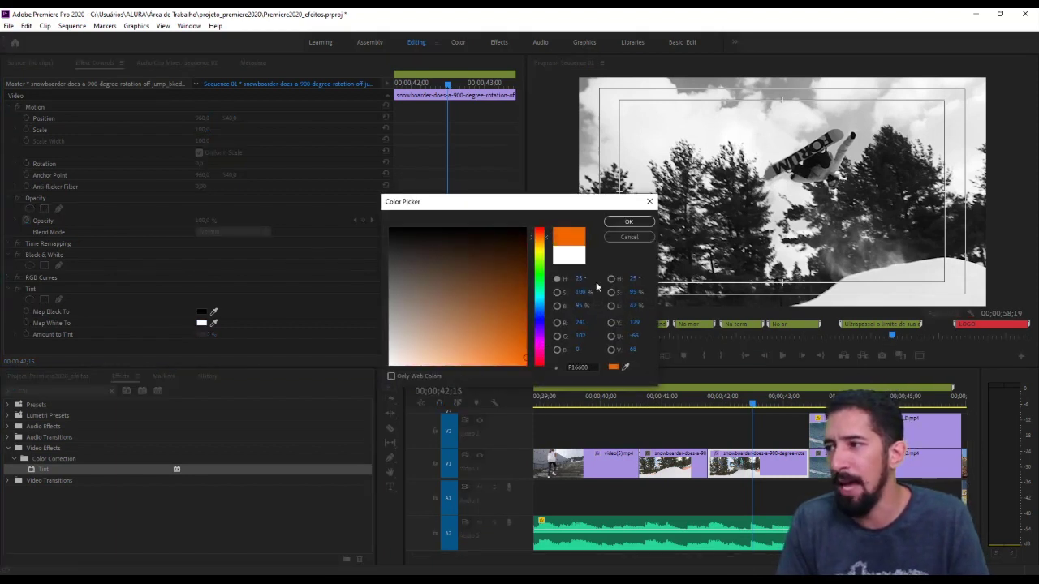
left_click(628, 222)
- Set Tint's Map Black To colour to a dark purple with hue about 294°, saturation 100% and brightness about 17%
left_click(201, 312)
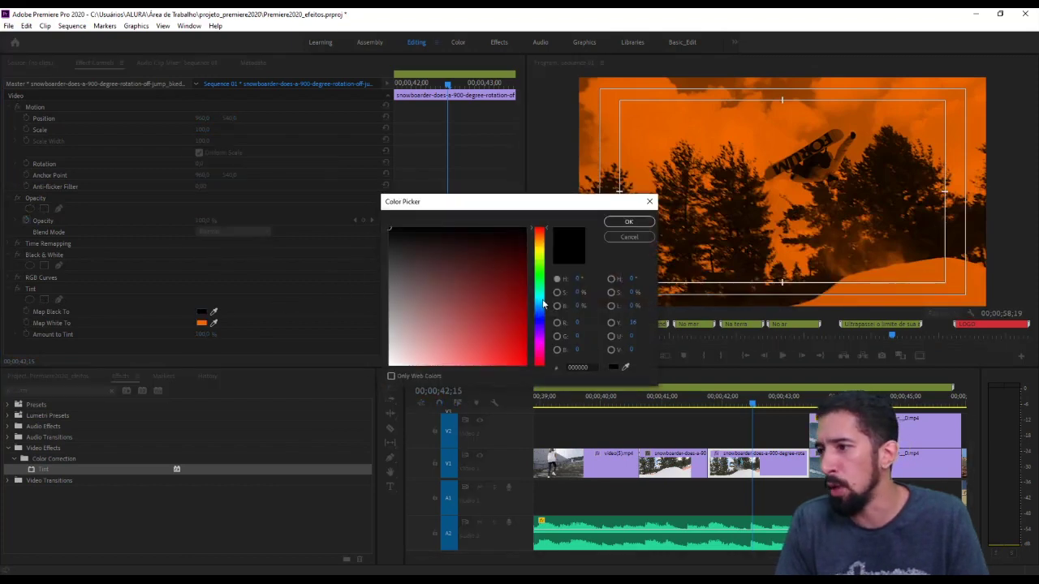
left_click_drag(543, 304, 545, 344)
left_click_drag(507, 275, 523, 259)
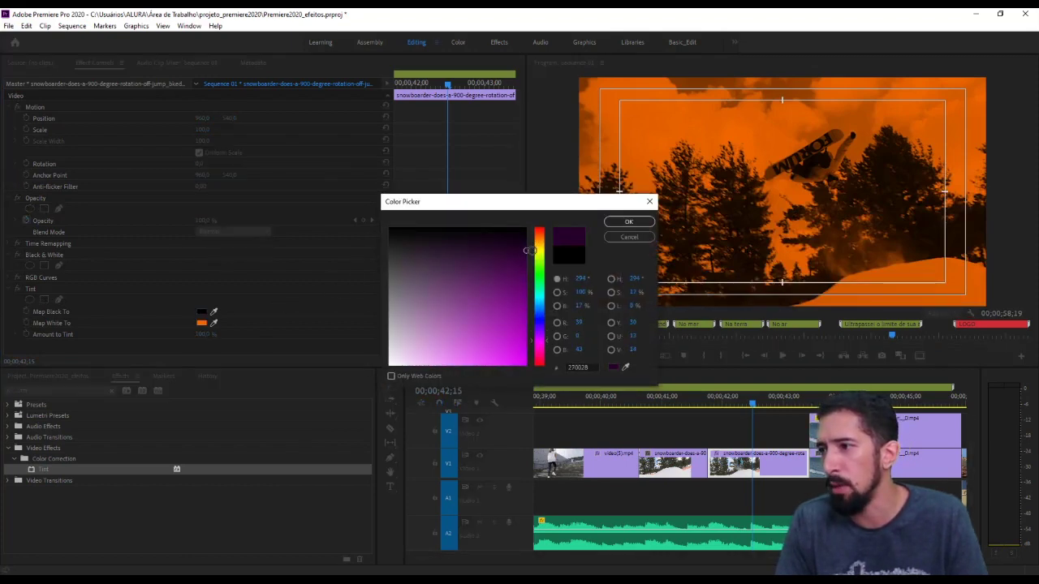
left_click(627, 222)
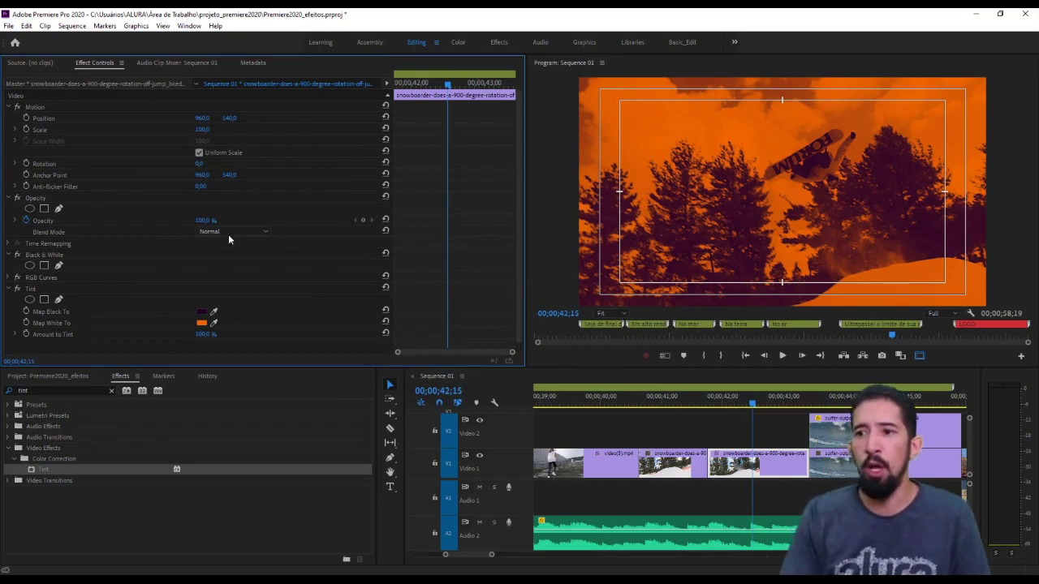
- Collapse the settings of the Black & White and Tint effects on the snowboarder clip
left_click(11, 289)
left_click(8, 255)
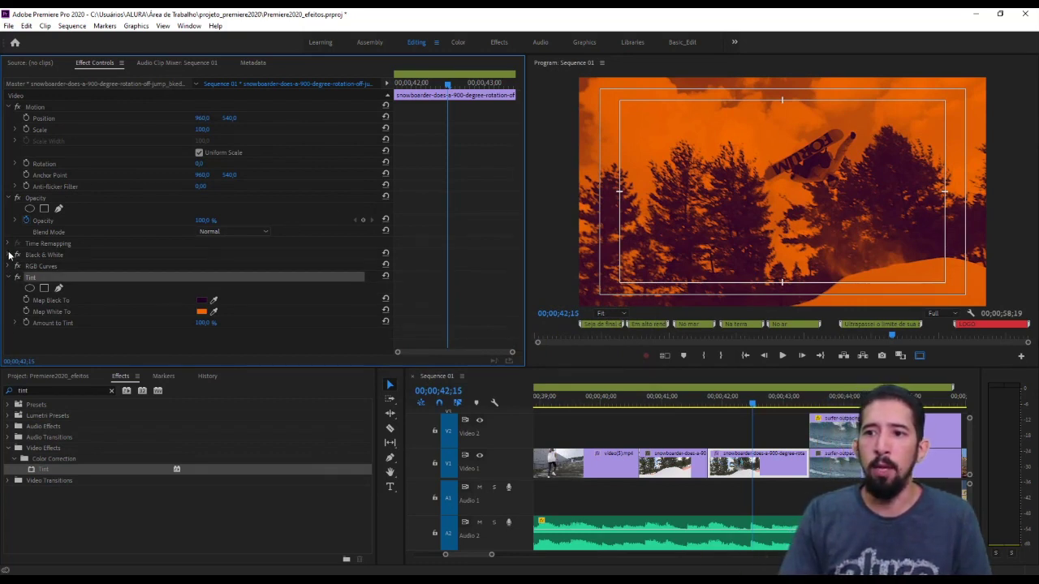
left_click(10, 277)
- Toggle RGB Curves off and on to compare its influence on the orange and purple tinted shot
left_click(39, 266)
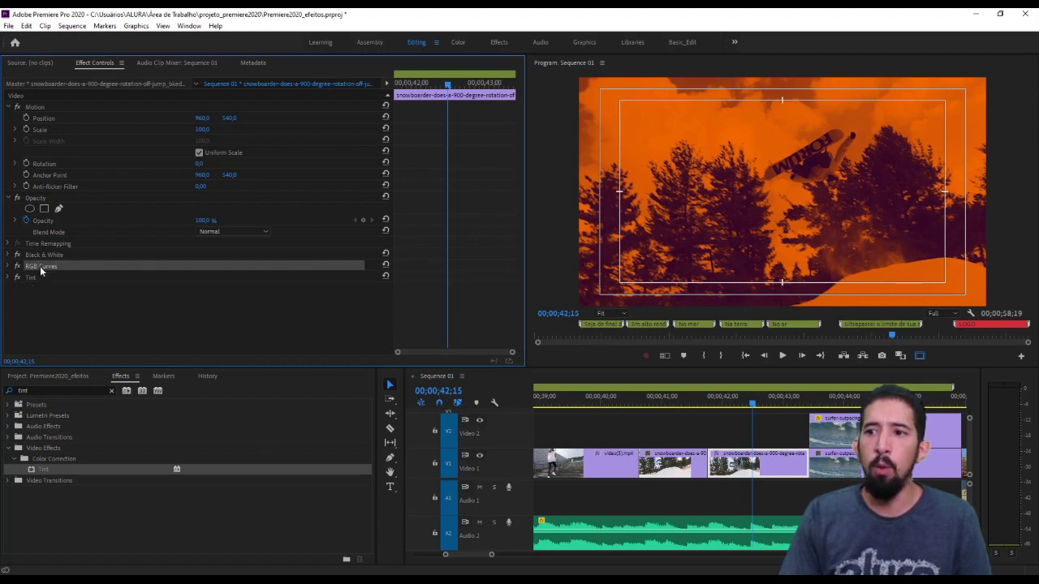
left_click(18, 266)
left_click(17, 267)
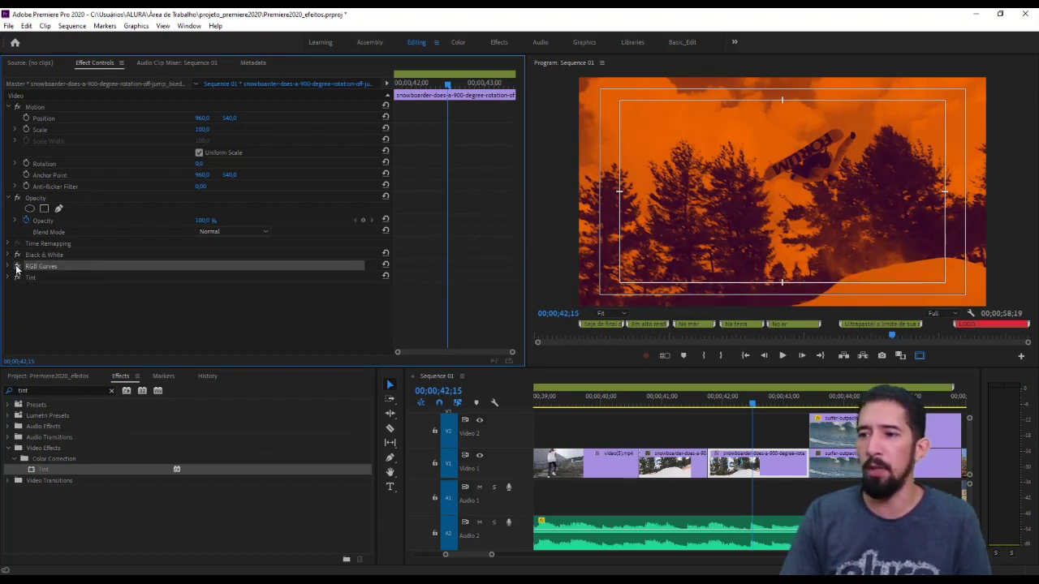
left_click(17, 266)
left_click(17, 267)
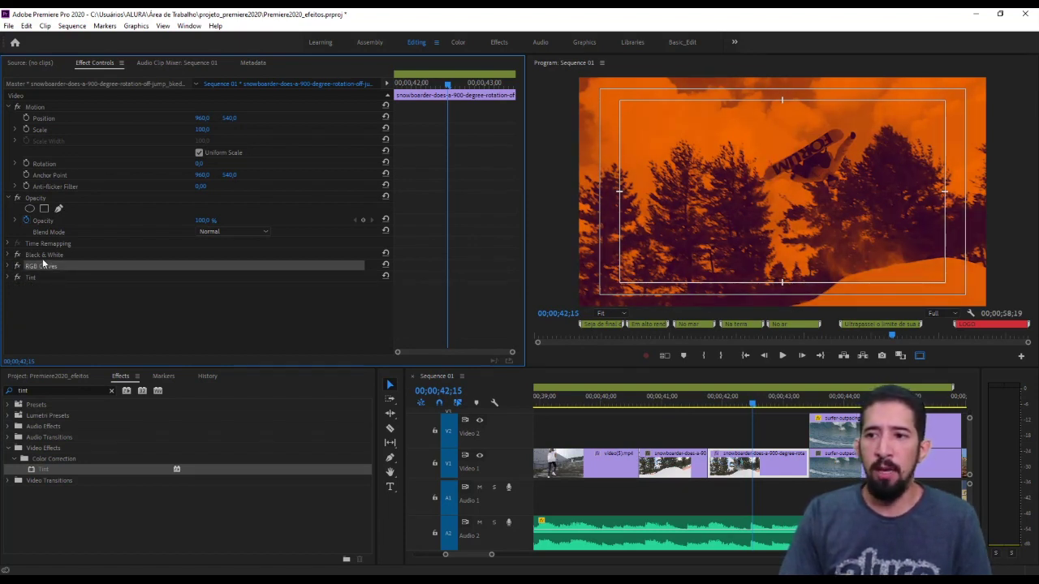
- Move the Tint effect above Black & White and RGB Curves in the snowboarder clip's effect order
left_click(40, 277)
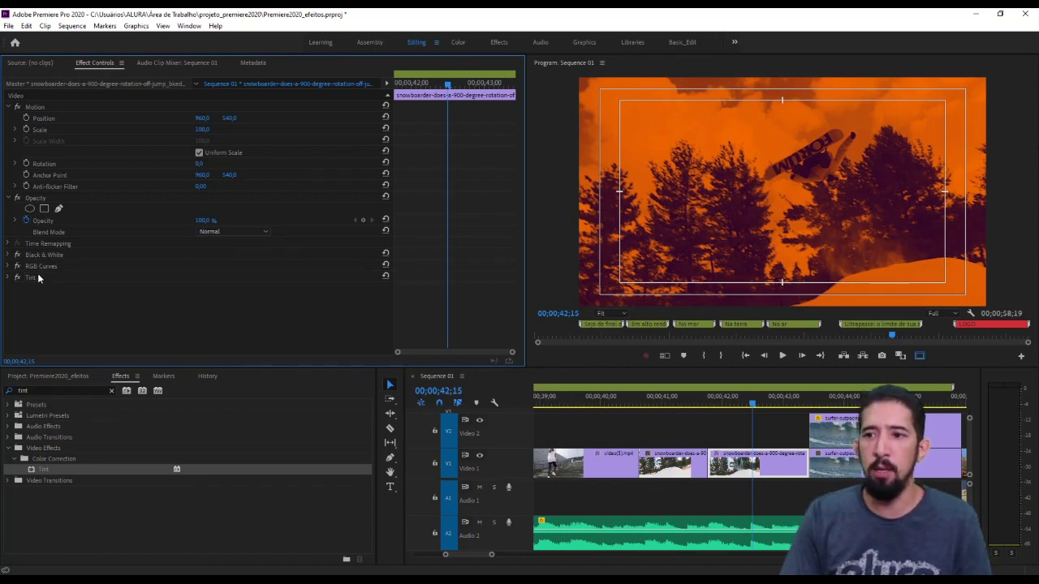
left_click_drag(38, 273, 37, 254)
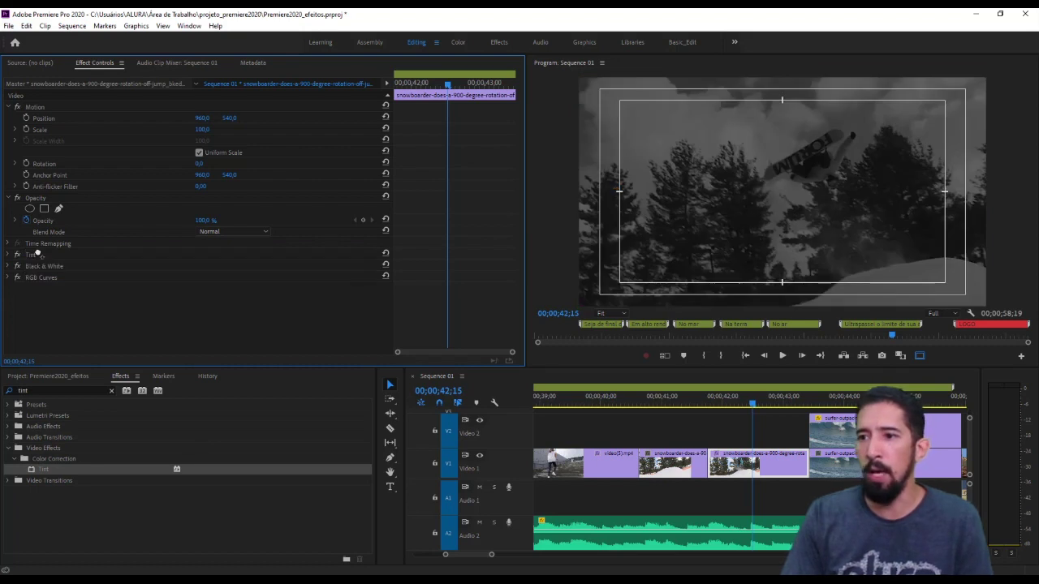
left_click(40, 254)
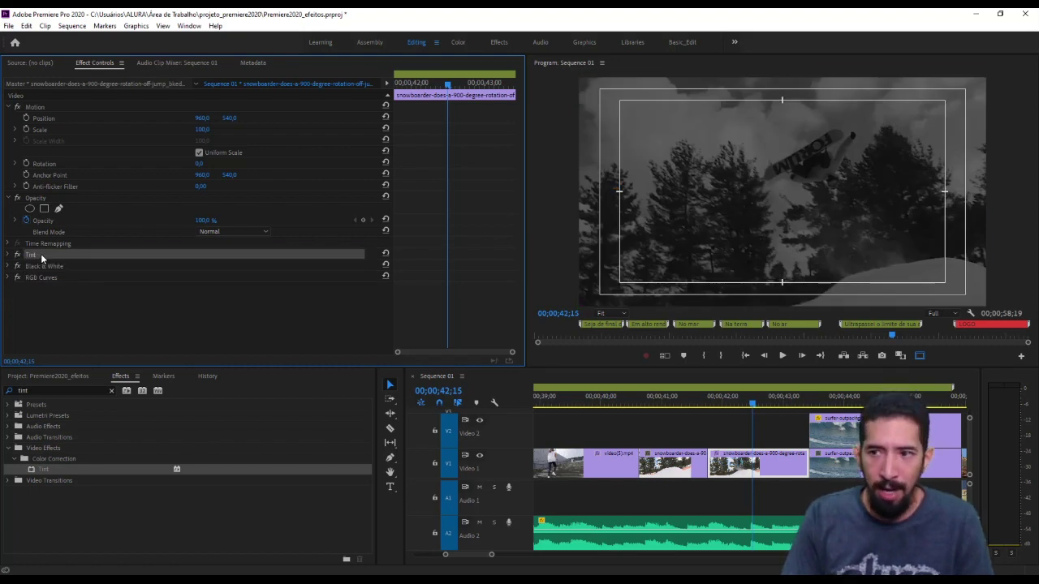
left_click(69, 267)
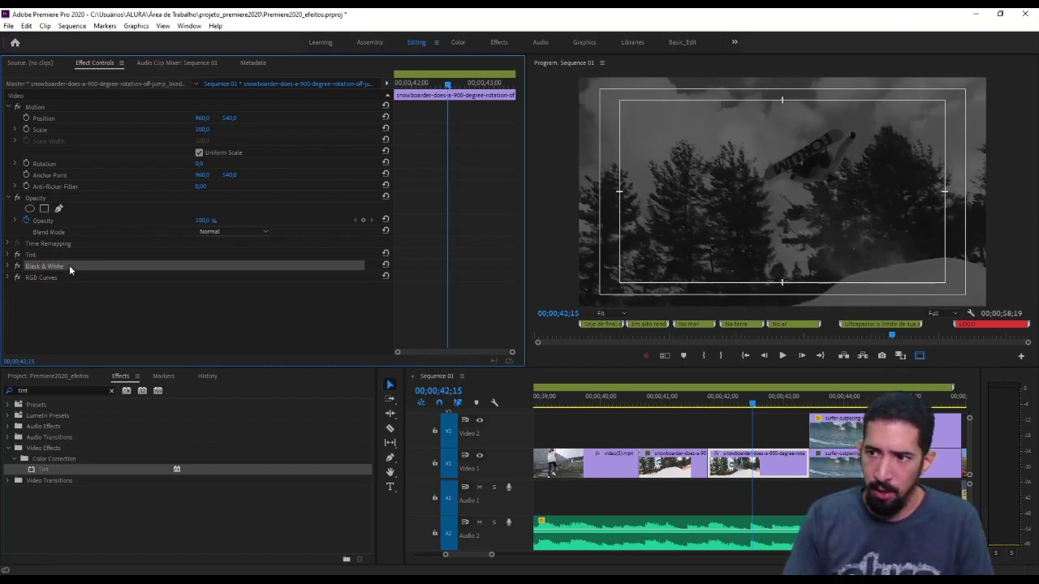
left_click(74, 278)
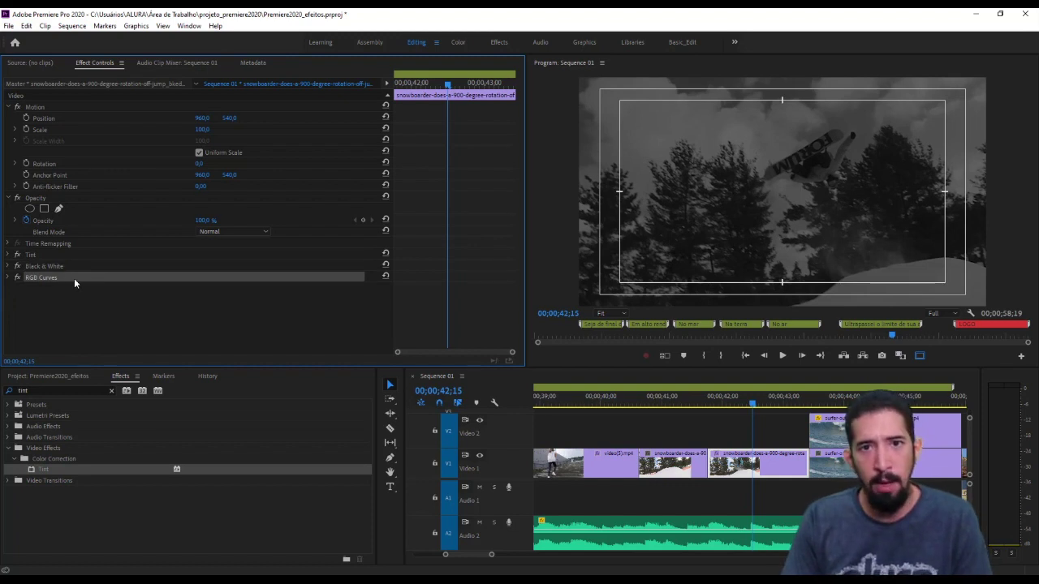
left_click(78, 267)
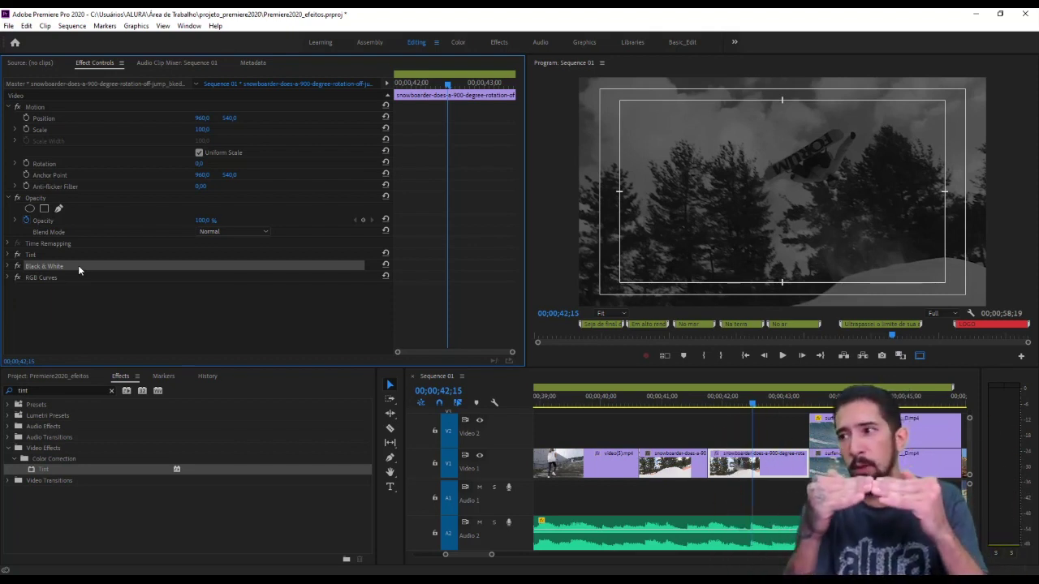
- Reorder the snowboarder clip's effects to RGB Curves, Tint and Black & White
key("ctrl+s")
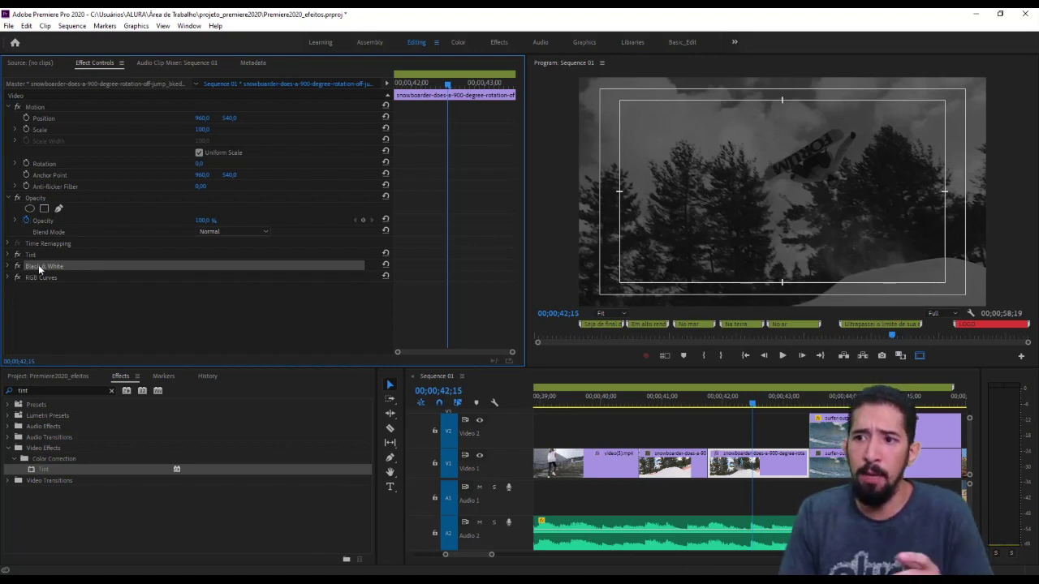
left_click_drag(59, 268, 54, 297)
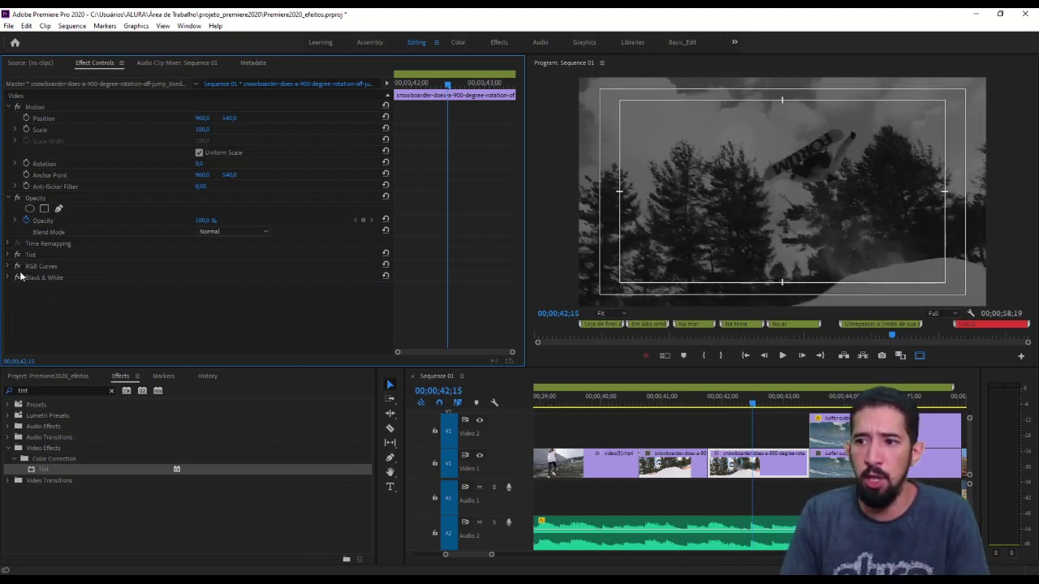
left_click_drag(68, 257, 62, 276)
left_click(37, 268)
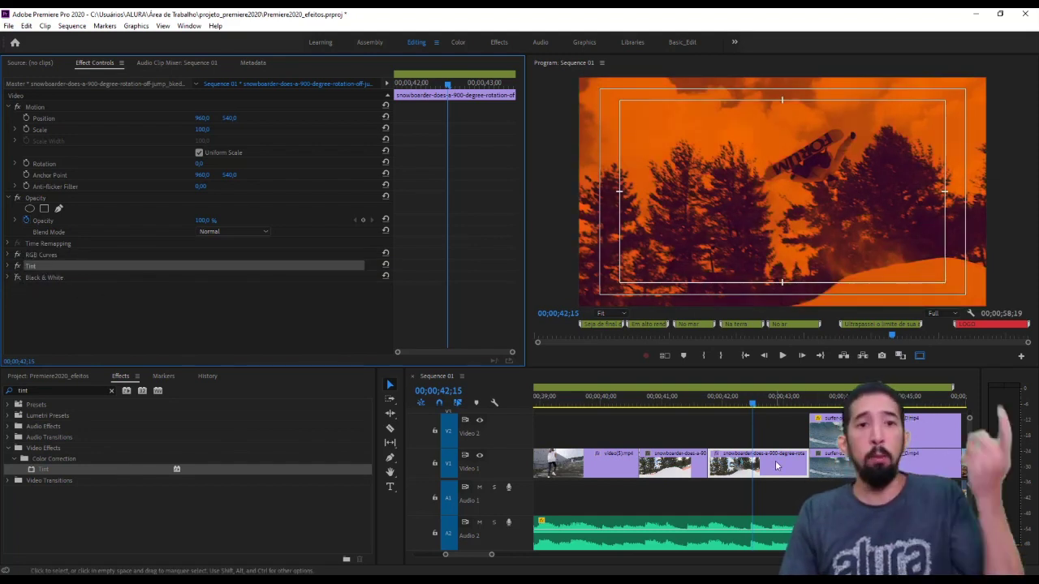
- Duplicate the second snowboarder part onto Video 2 and delete Black & White, Tint and RGB Curves from the Video 1 original
left_click_drag(774, 464, 777, 430)
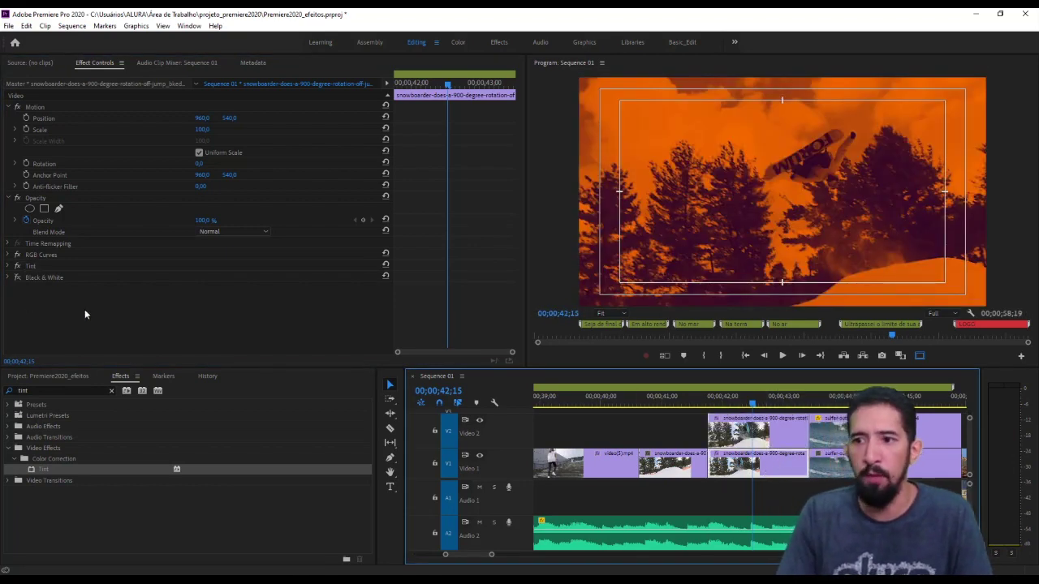
left_click(44, 277)
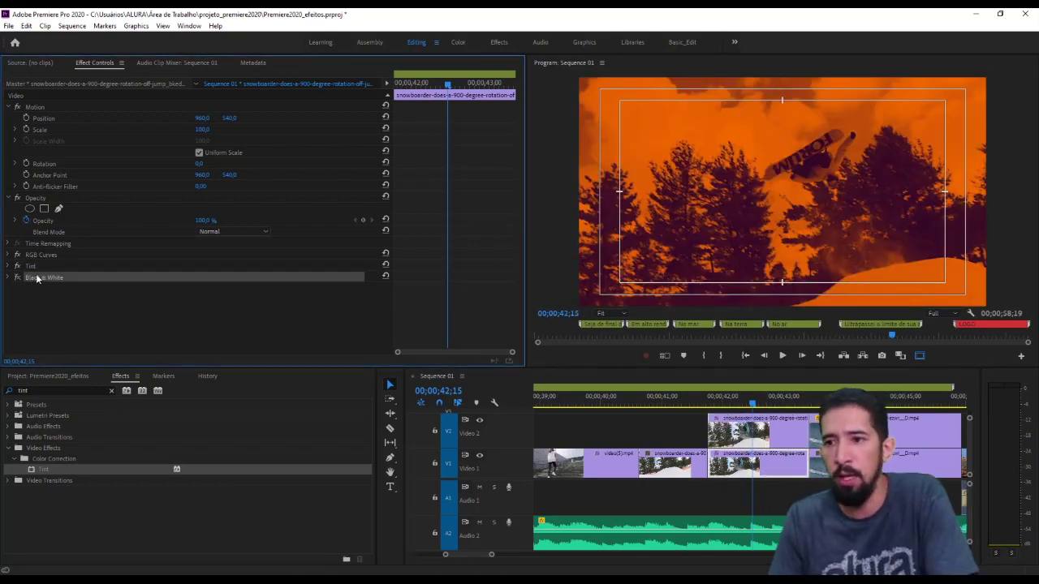
key("Delete")
left_click(40, 270)
key("Delete")
left_click(45, 255)
key("Delete")
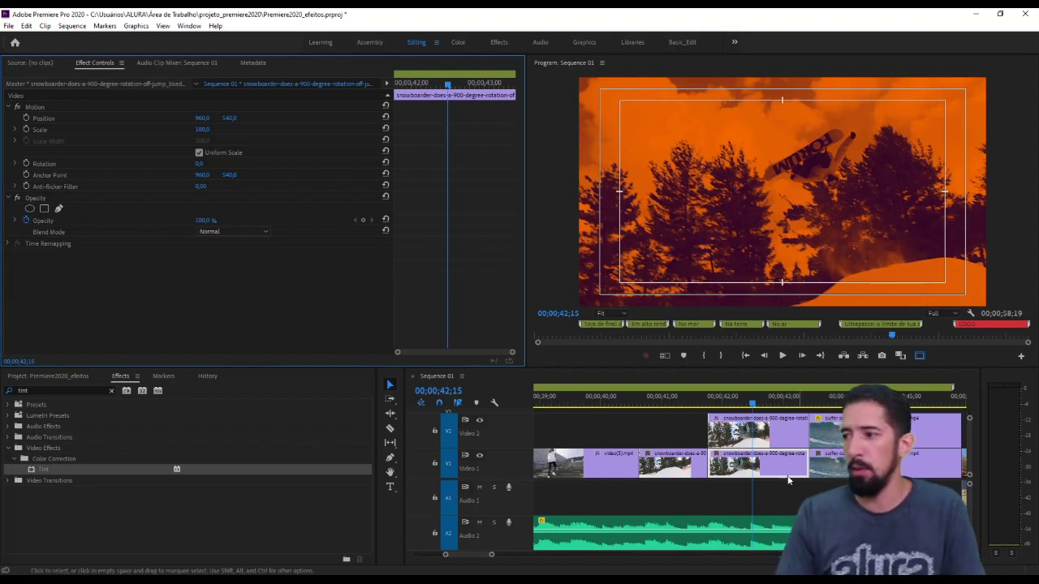
- Set the blend mode of the snowboarder copy on Video 2 to Overlay
left_click(718, 461)
left_click(748, 438)
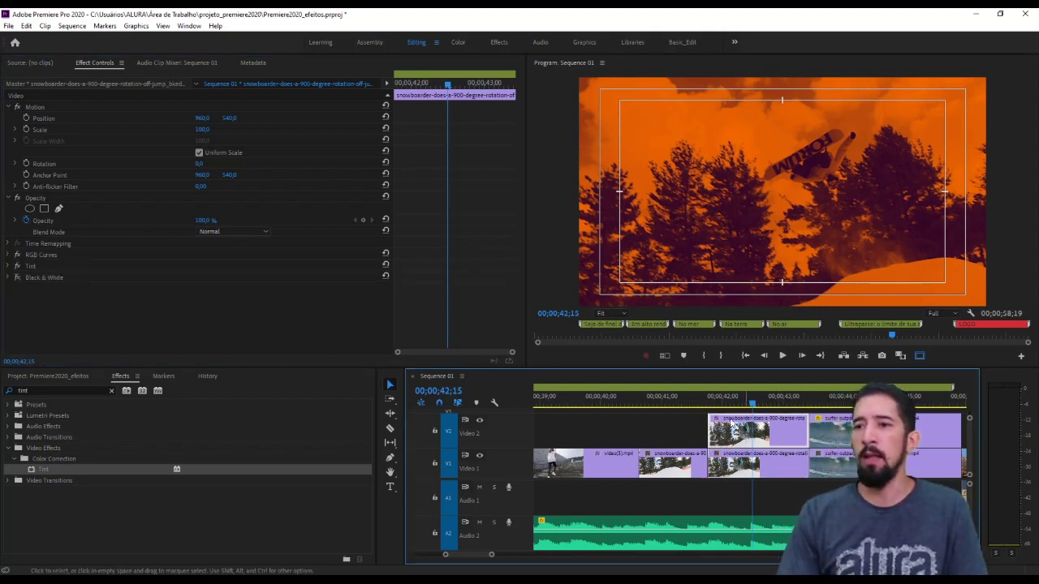
left_click(42, 277)
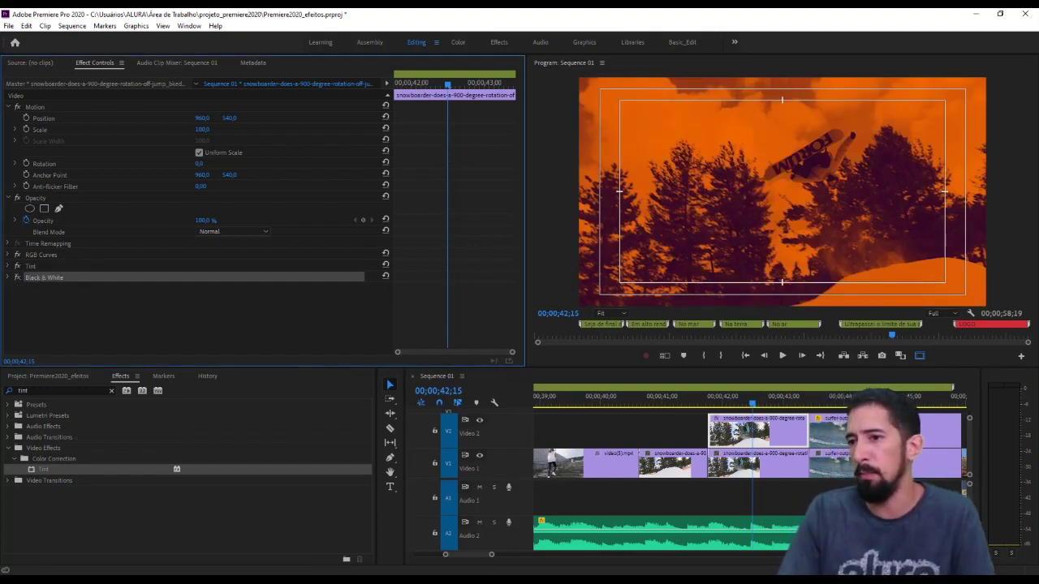
left_click(288, 323)
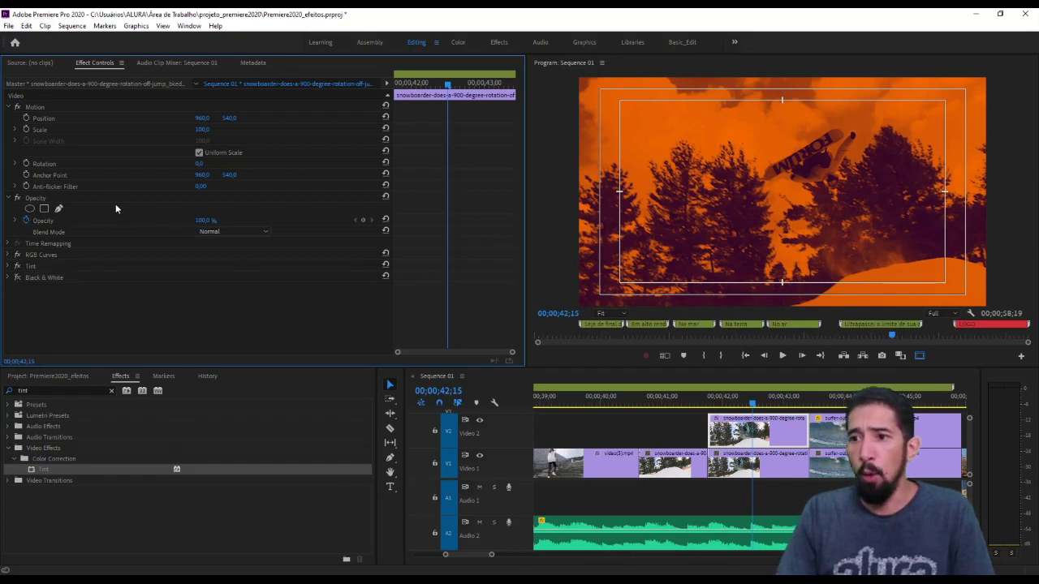
left_click(213, 233)
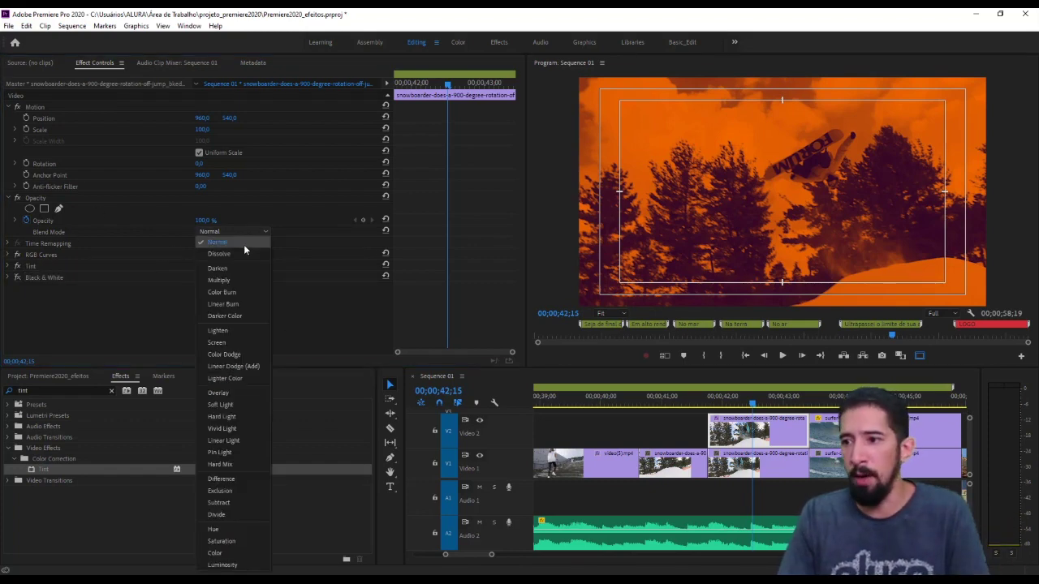
left_click(234, 393)
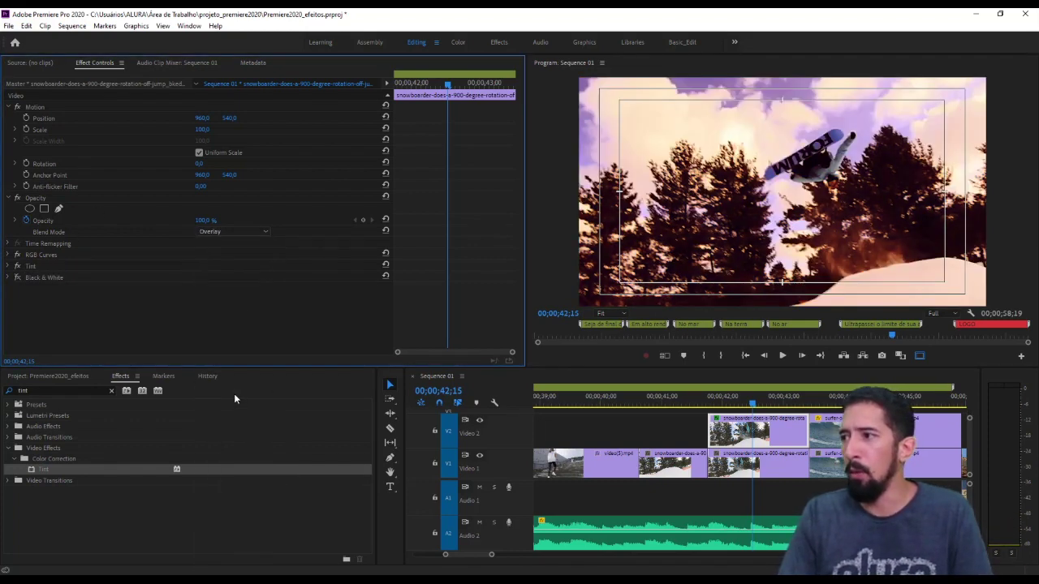
- Play the Overlay-blended snowboarder shot and move the playhead back to 00;00;42;16
left_click(752, 399)
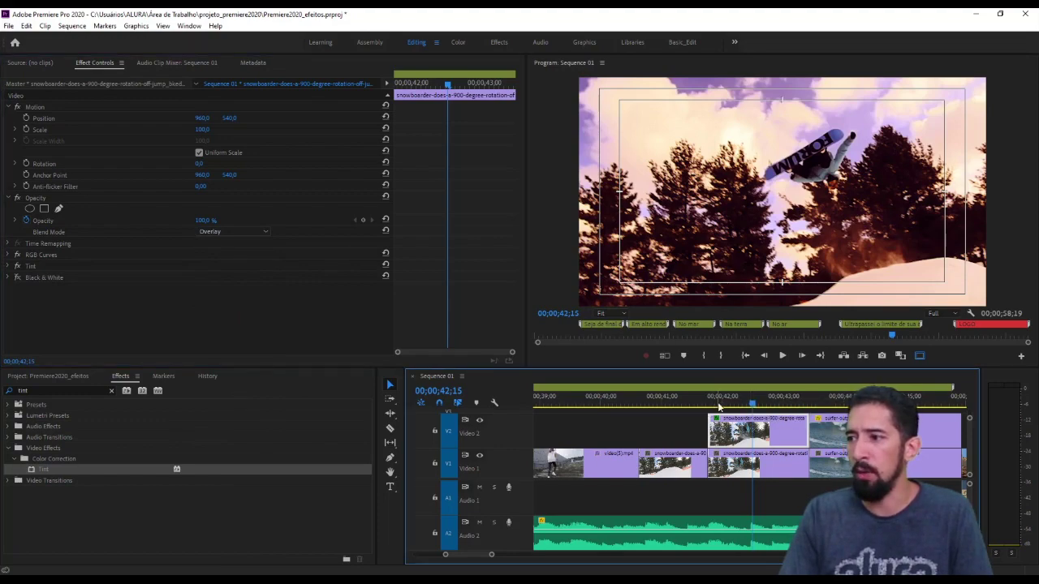
key("space")
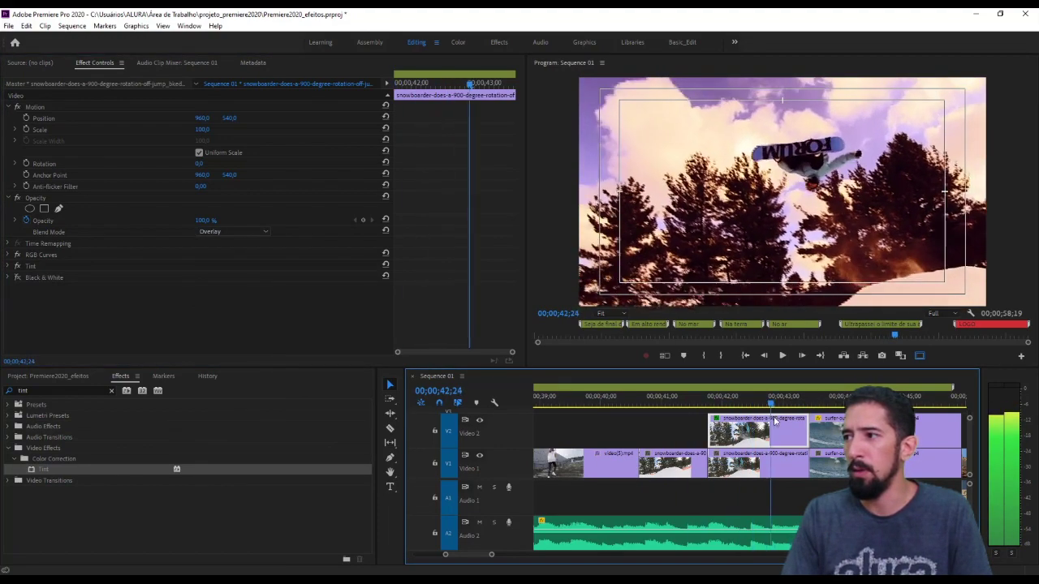
mouse_move(774, 420)
left_mouse_down()
mouse_move(804, 419)
mouse_move(740, 419)
mouse_move(757, 419)
left_mouse_up()
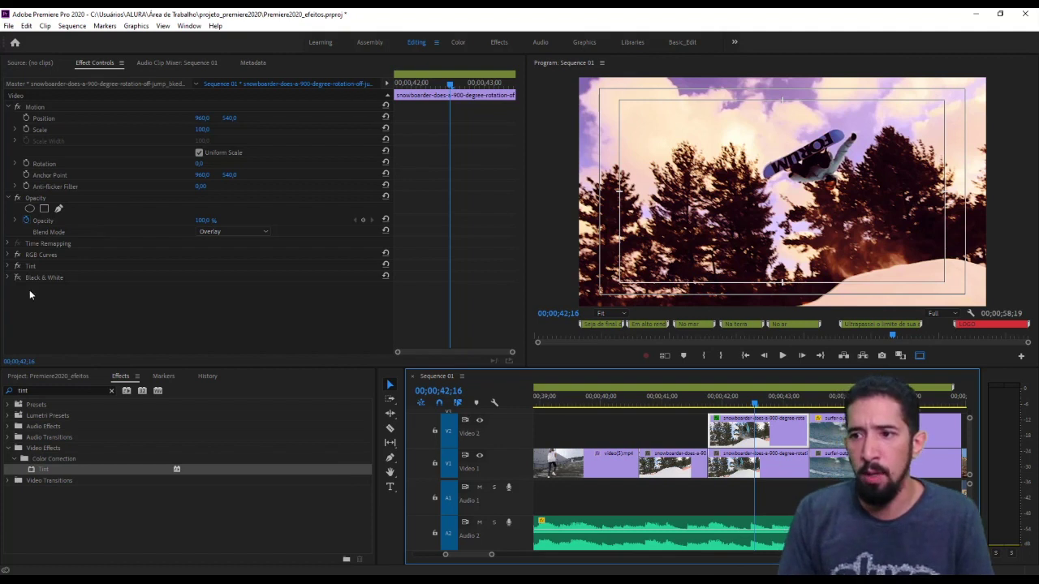
- Delete the Tint effect from the snowboarder copy on Video 2 and set its blend mode to Normal
left_click(40, 266)
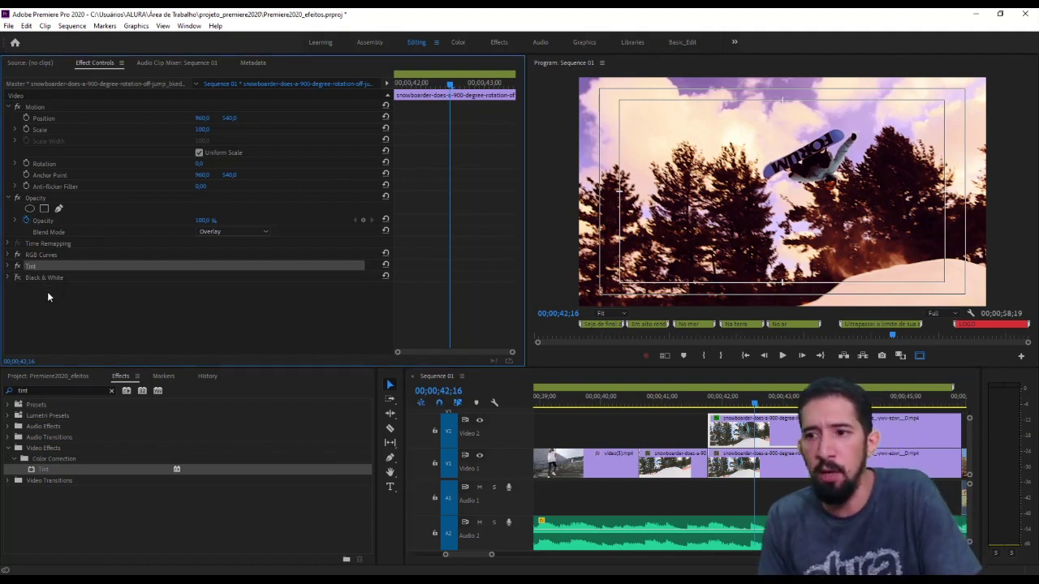
key("Delete")
left_click(231, 232)
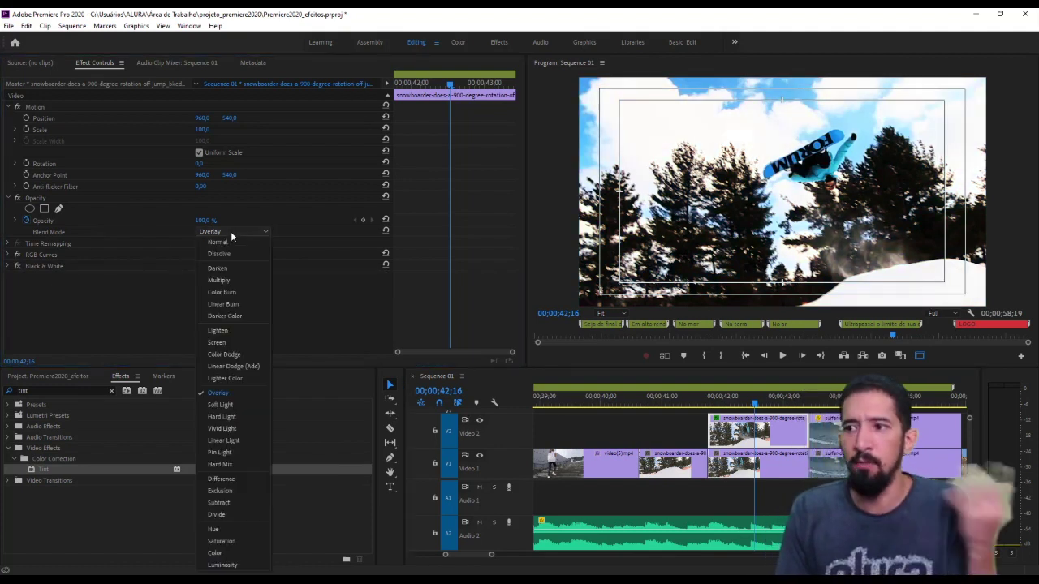
left_click(233, 243)
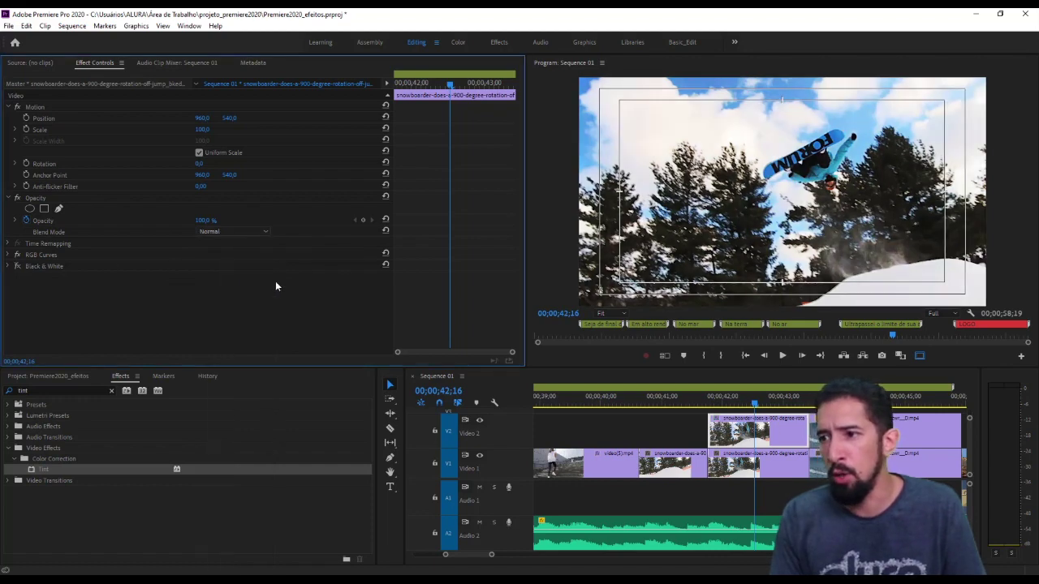
- Delete the second snowboarder part on Video 1 and move its Video 2 copy down into its place
left_click(781, 439)
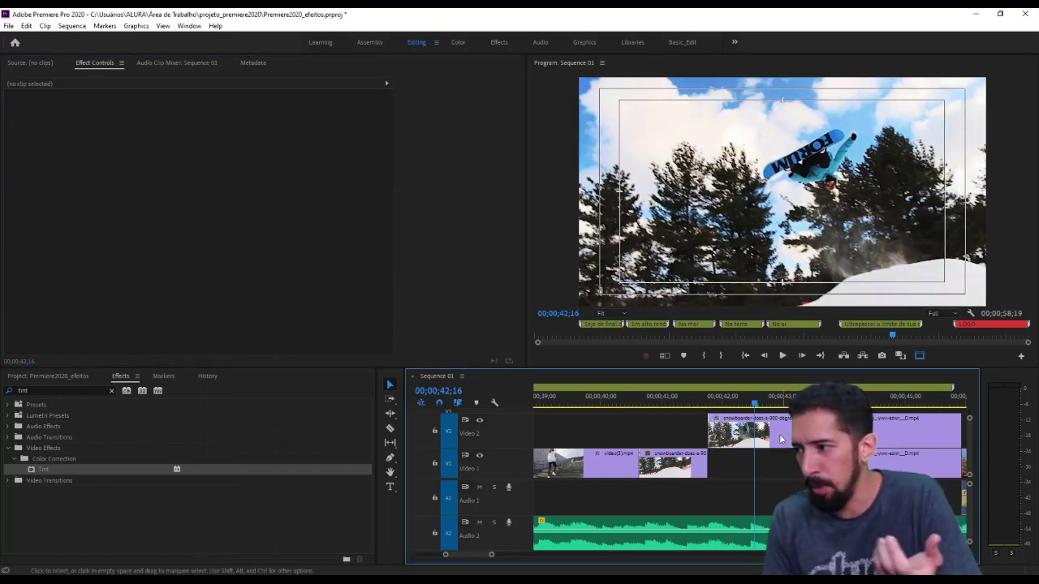
left_click_drag(781, 439, 781, 464)
- Move RGB Curves below Black & White in the second snowboarder part's effects and preview the shot at 00;00;42;08
left_click(695, 401)
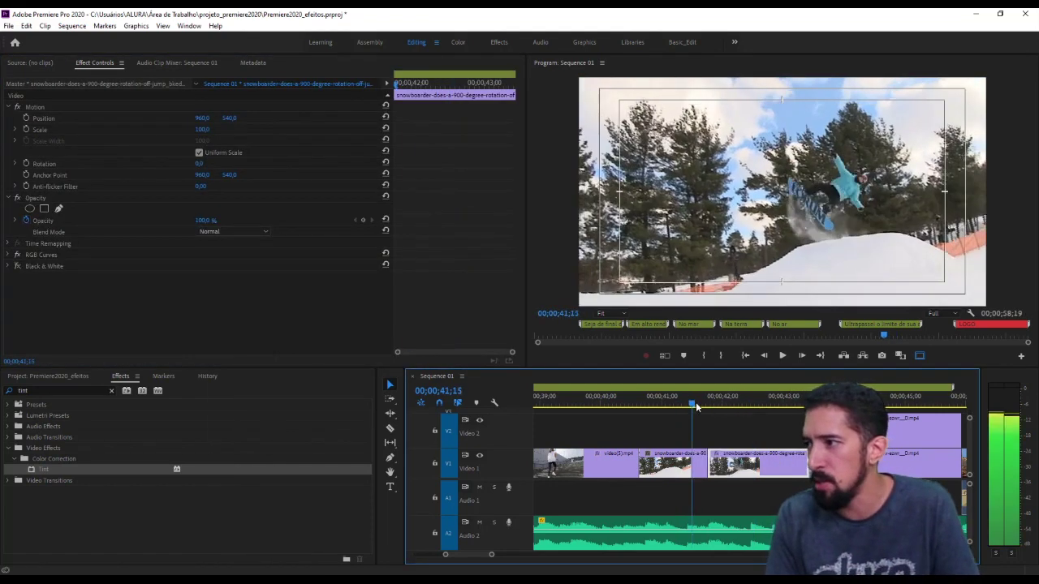
left_click_drag(695, 401, 737, 404)
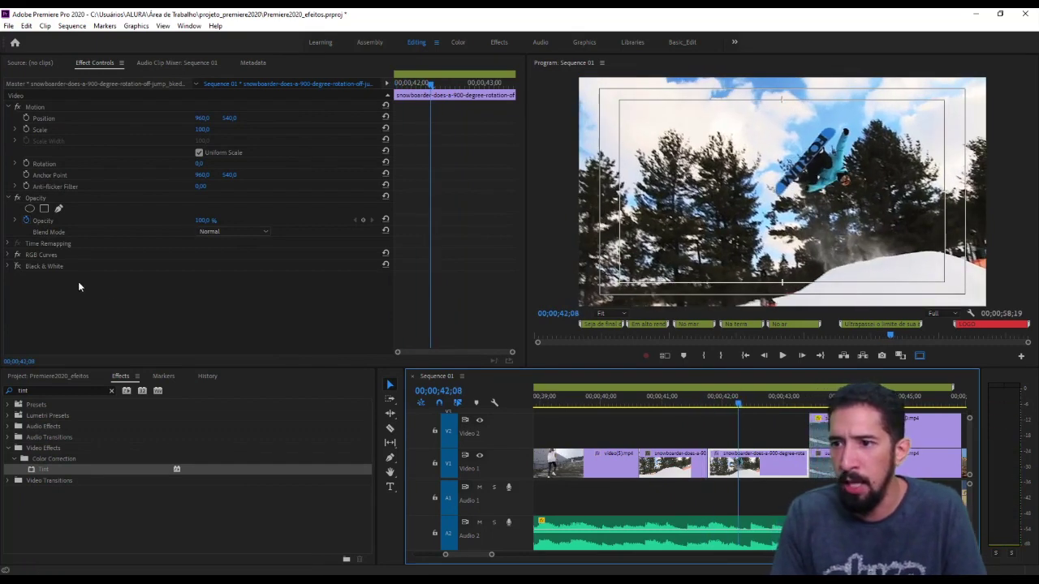
left_click_drag(22, 258, 36, 288)
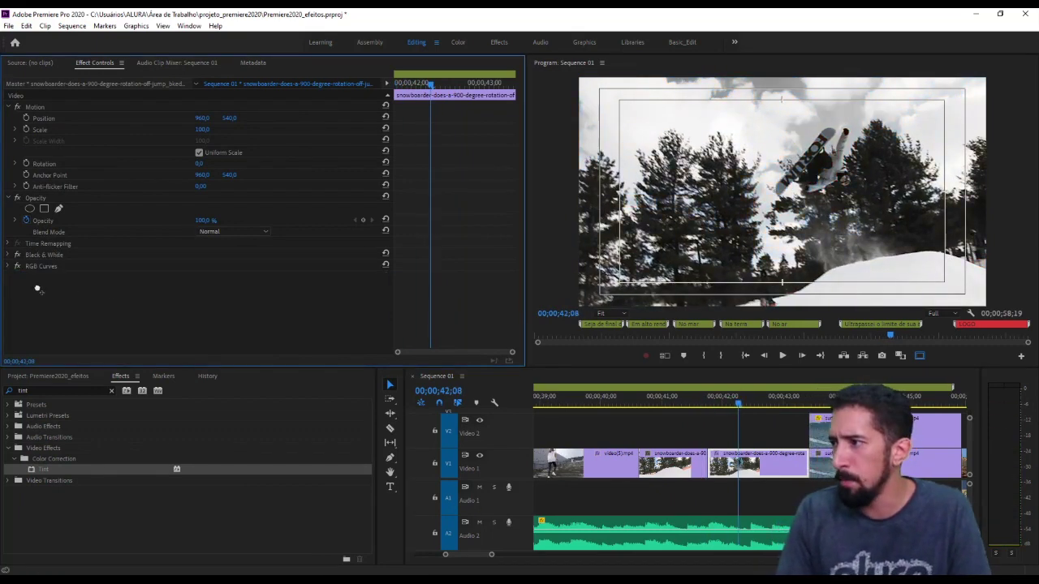
- Set the scale of the running clip video(5).mp4 to 52
left_click_drag(200, 131, 174, 118)
left_click_drag(738, 397, 575, 404)
left_click(600, 463)
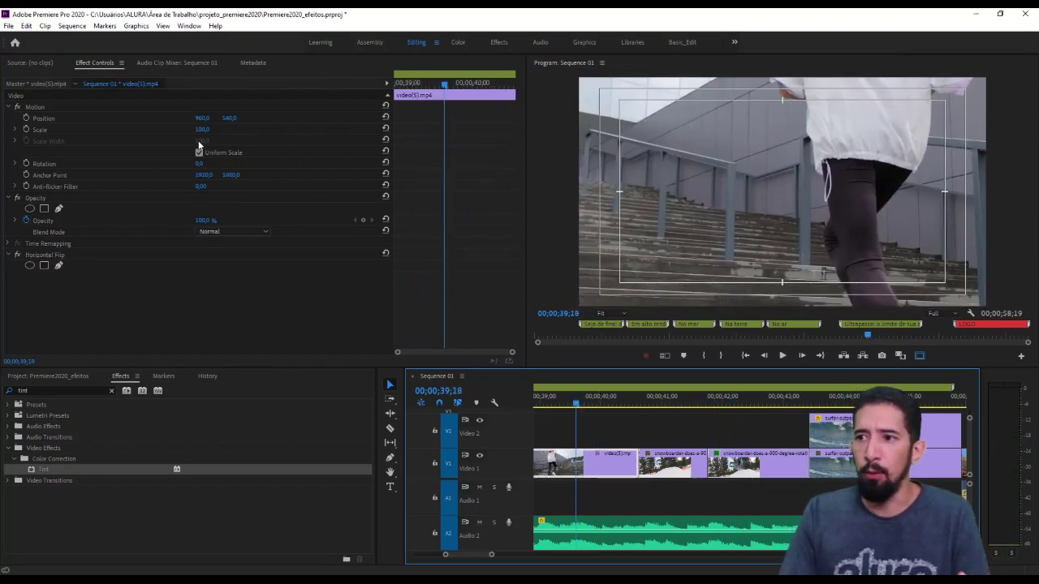
left_click_drag(201, 129, 161, 129)
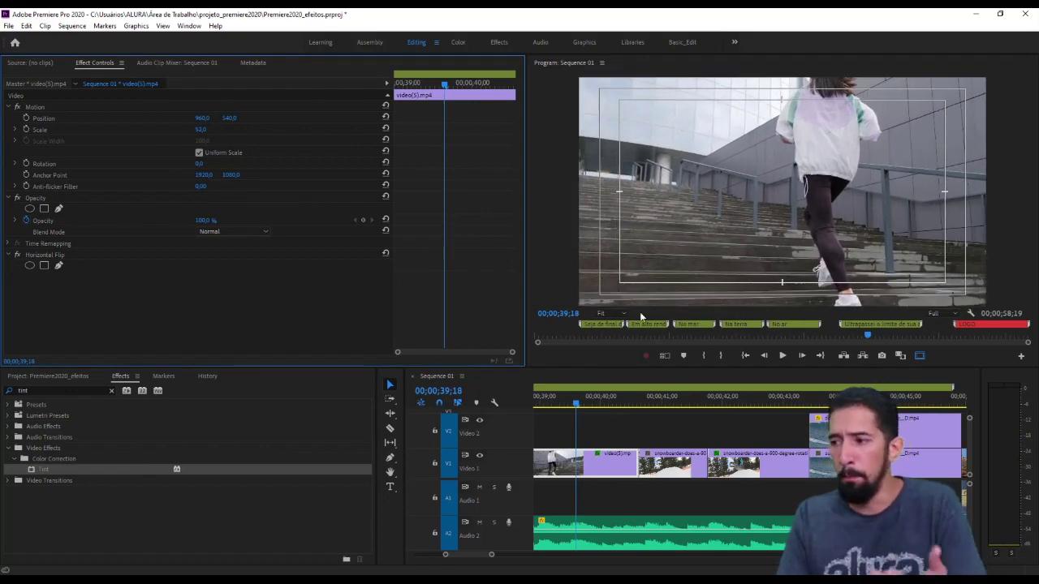
- Play the rescaled running clip from the end of the bicycle shot to the start of the snowboarder shot
left_click(609, 436)
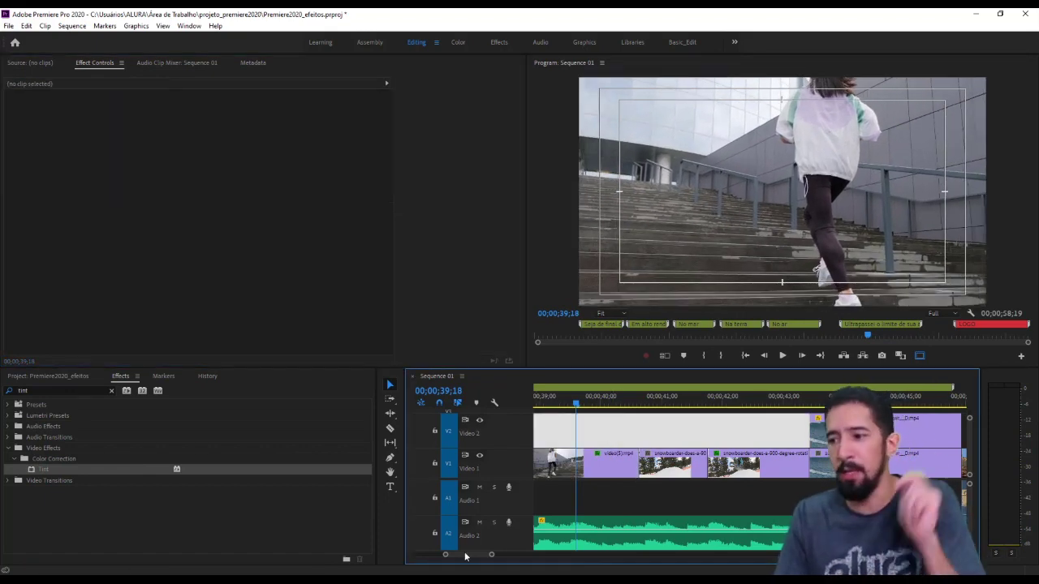
scroll(466, 557, "up", 4)
scroll(466, 557, "down", 2)
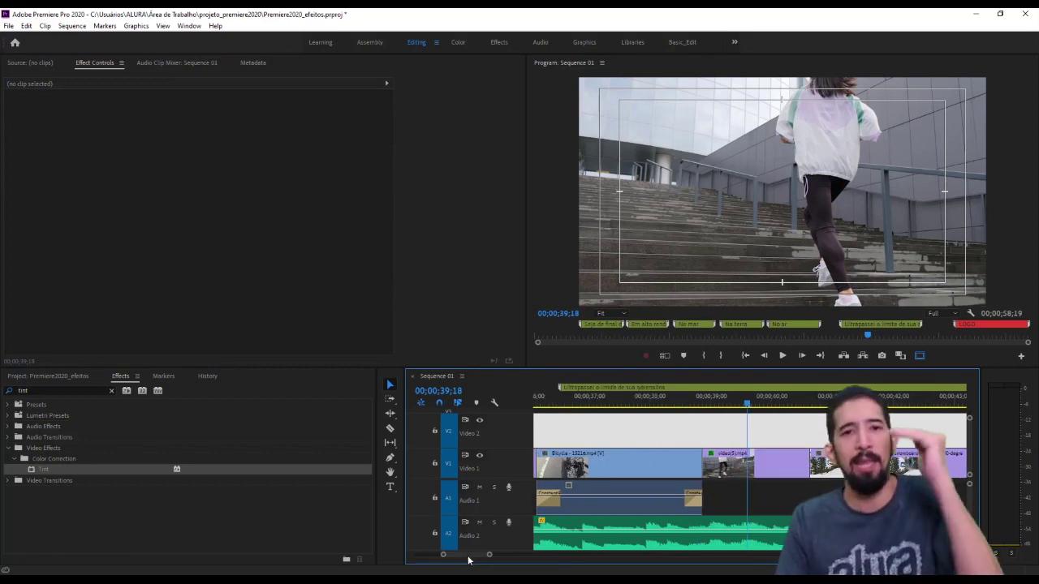
left_click(765, 497)
left_click_drag(709, 399, 676, 401)
key("space")
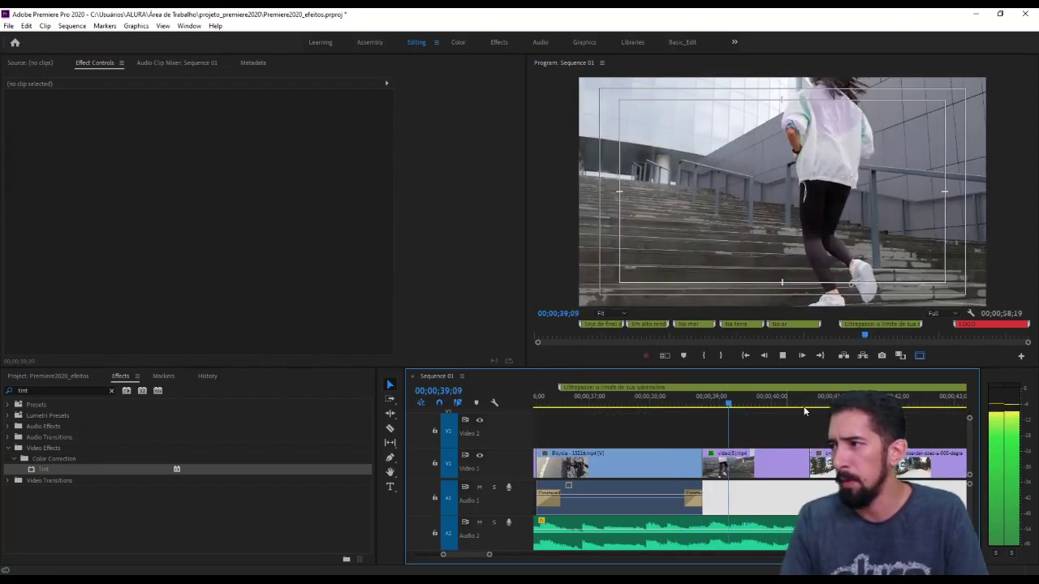
key("space")
left_click(749, 404)
key("space")
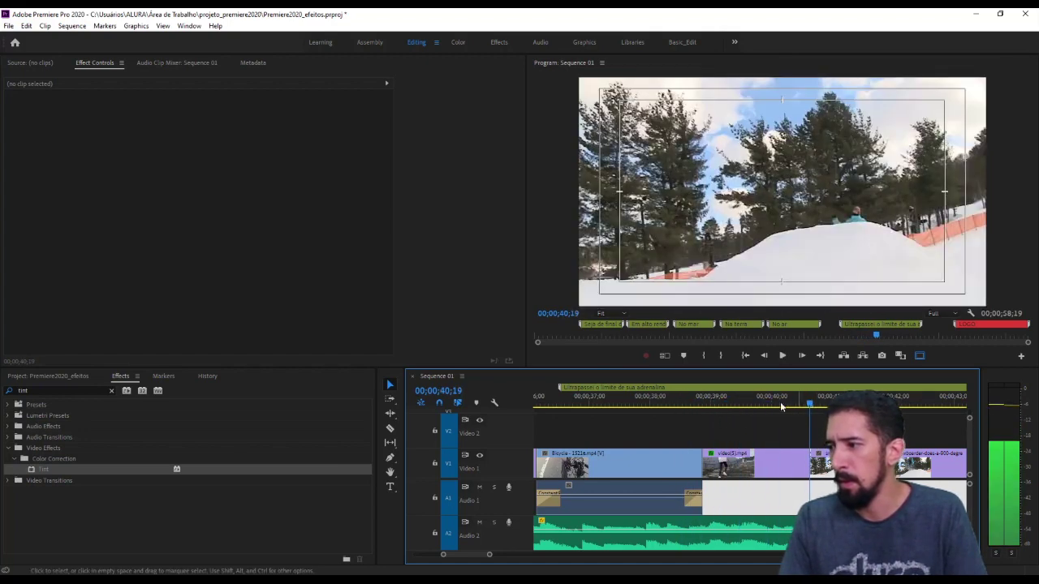
- Split the running clip video(5).mp4 on Video 1 at 00;00;39;15
left_click(718, 401)
left_click_drag(724, 401, 744, 406)
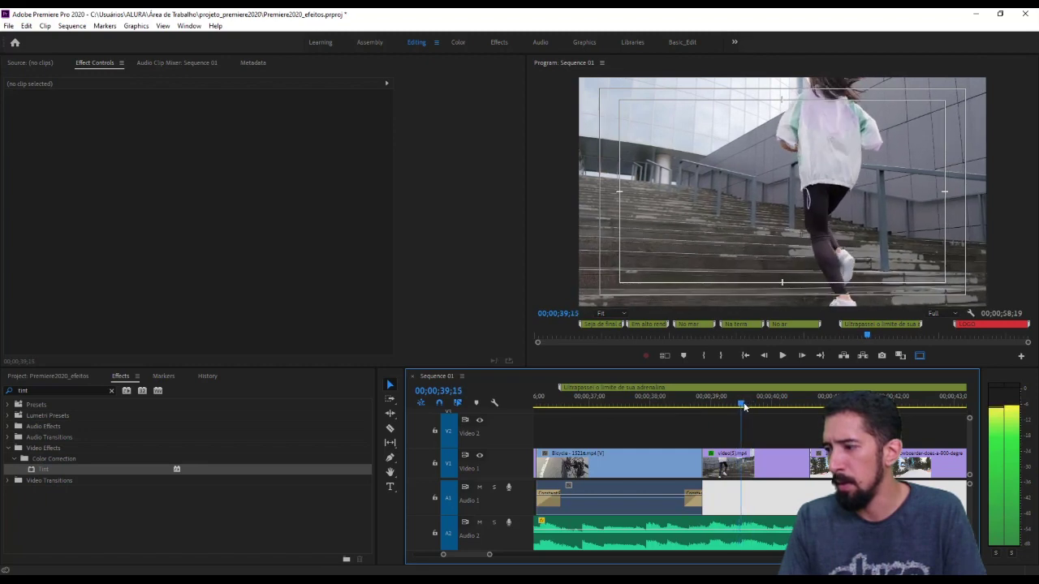
key("c")
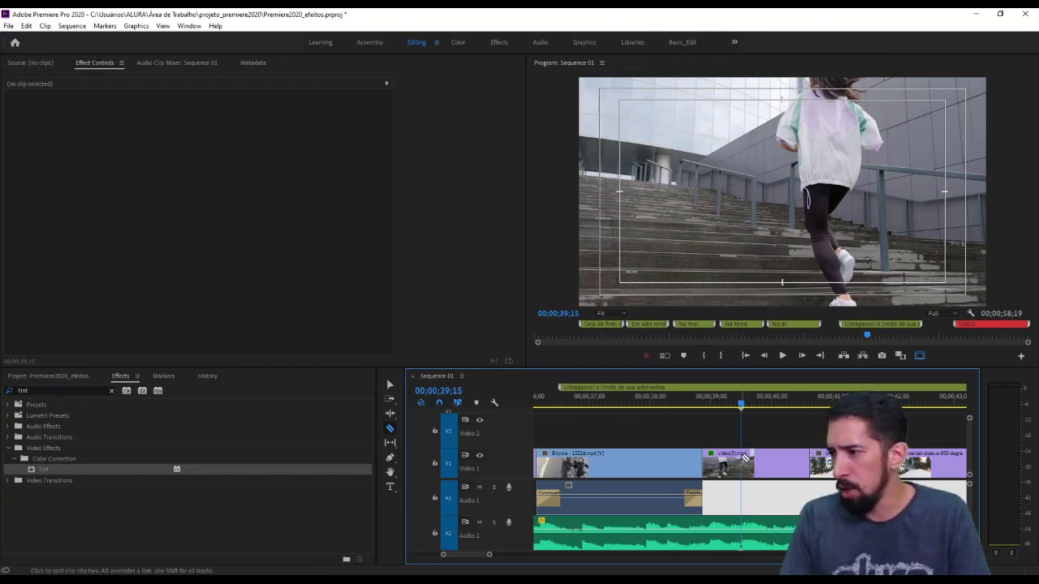
left_click(745, 458)
- Find the flip effects and apply another Horizontal Flip to the second part of the running clip
left_click_drag(712, 404, 760, 408)
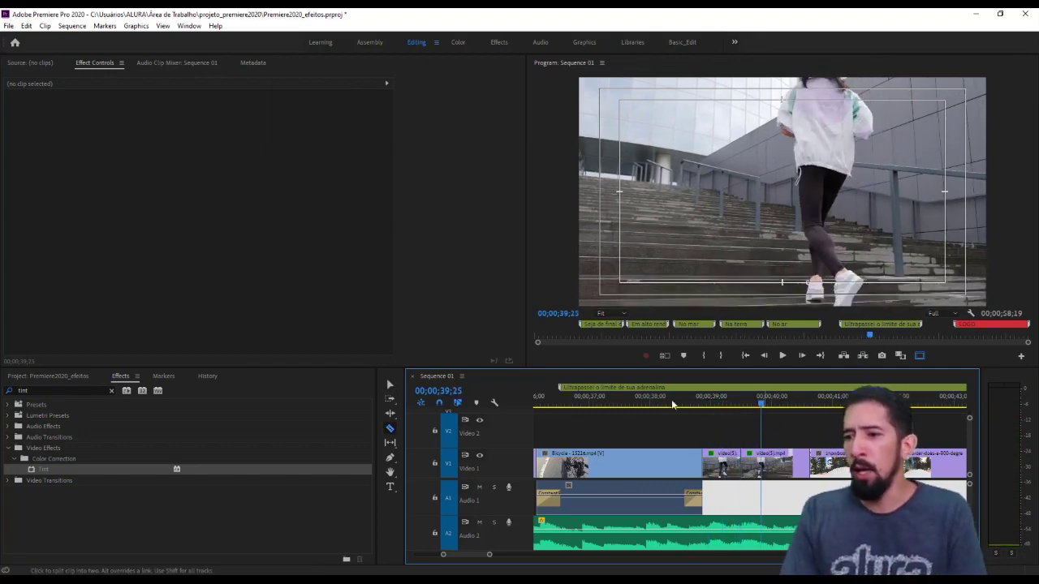
key("shift+7")
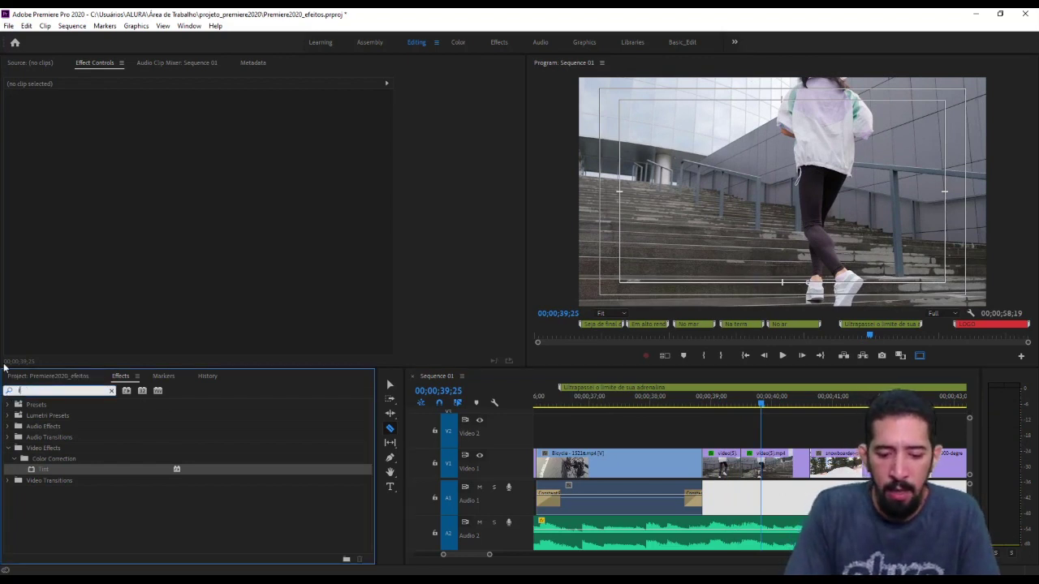
type("flip")
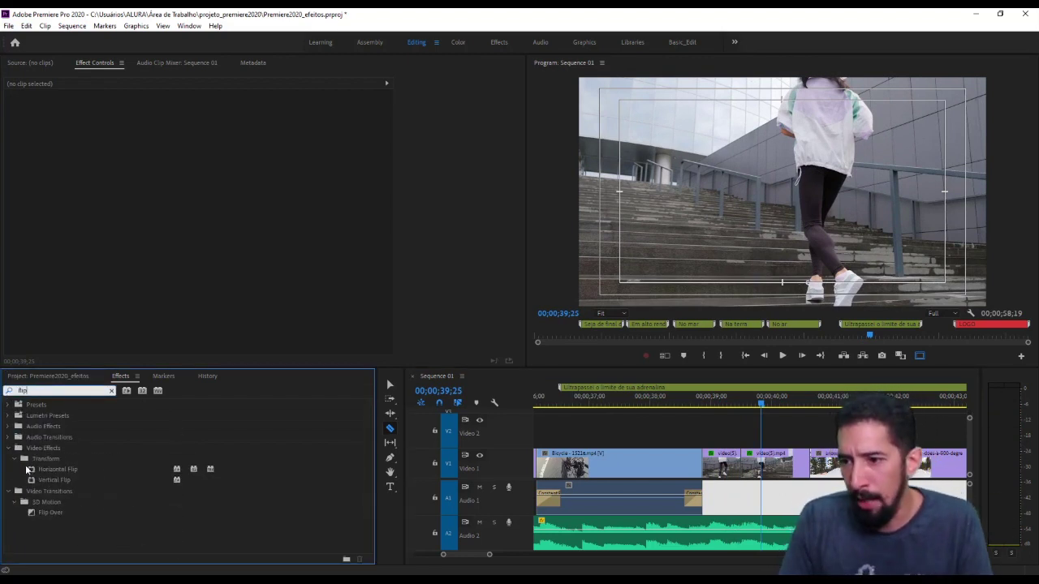
left_click_drag(30, 471, 651, 569)
left_click_drag(768, 465, 771, 463)
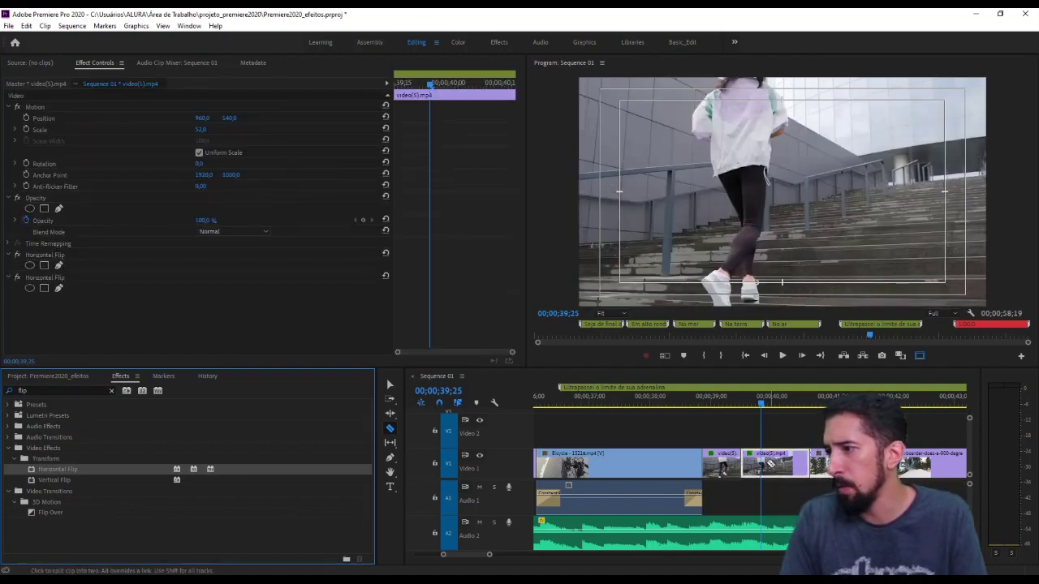
left_click(390, 384)
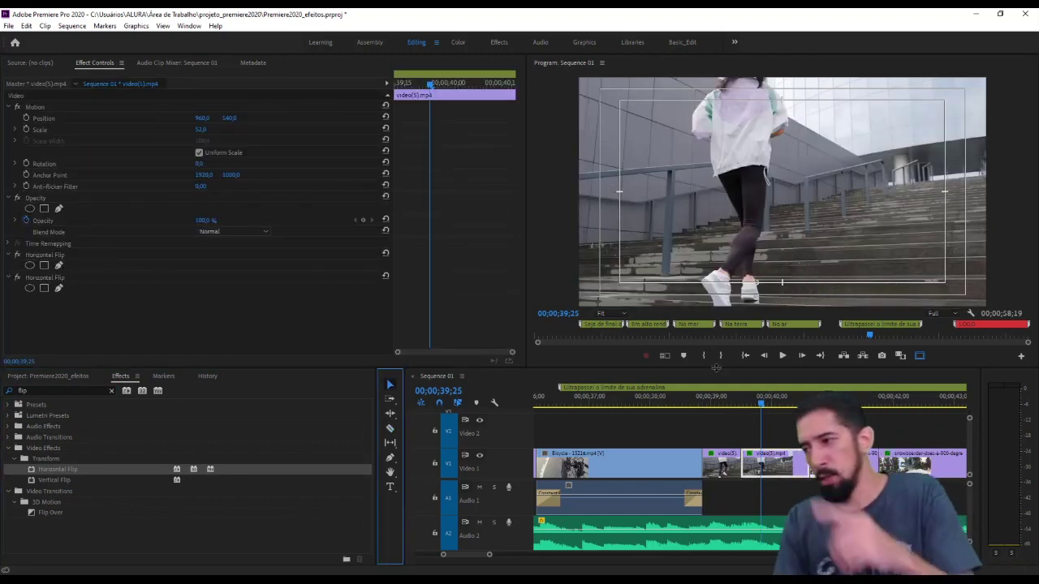
- Play the sequence from before the running clip through to the surfer shot
left_click(637, 396)
key("space")
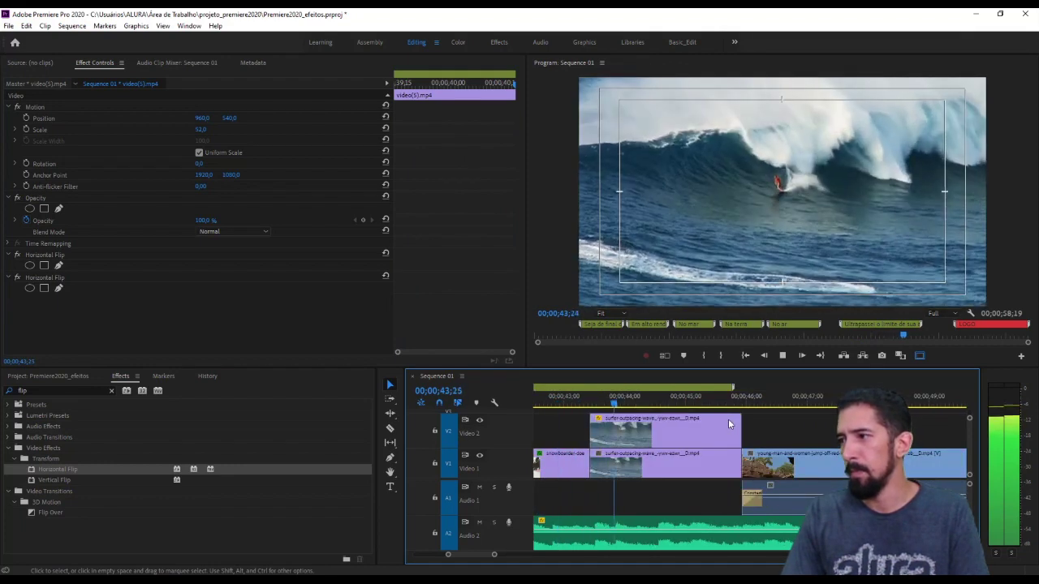
key("space")
- Split the surfer clips on Video 1 and Video 2 together at 00;00;44;17
left_click_drag(682, 408, 660, 408)
key("Right")
key("c")
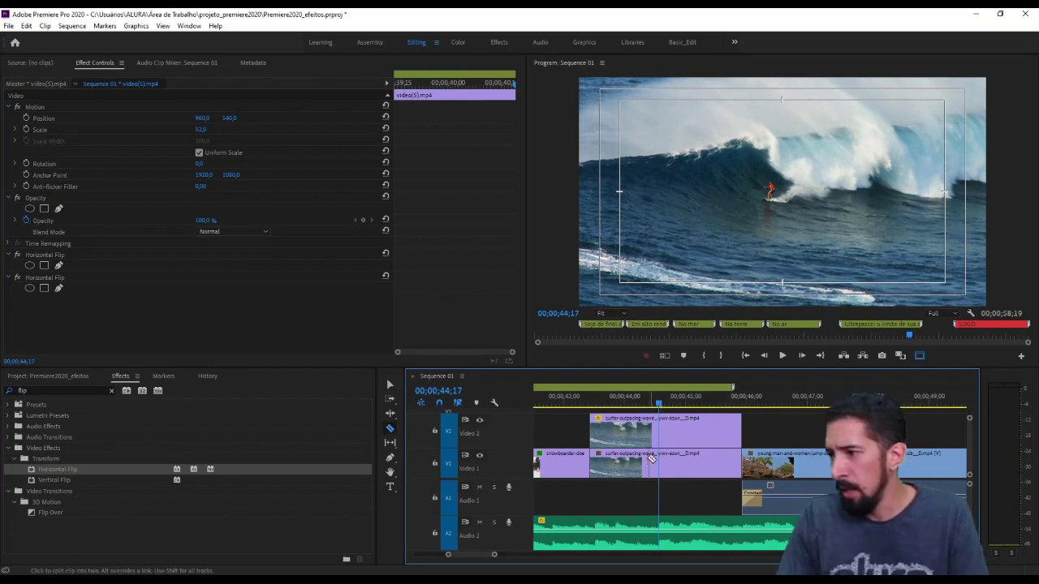
left_click(659, 461, "shift")
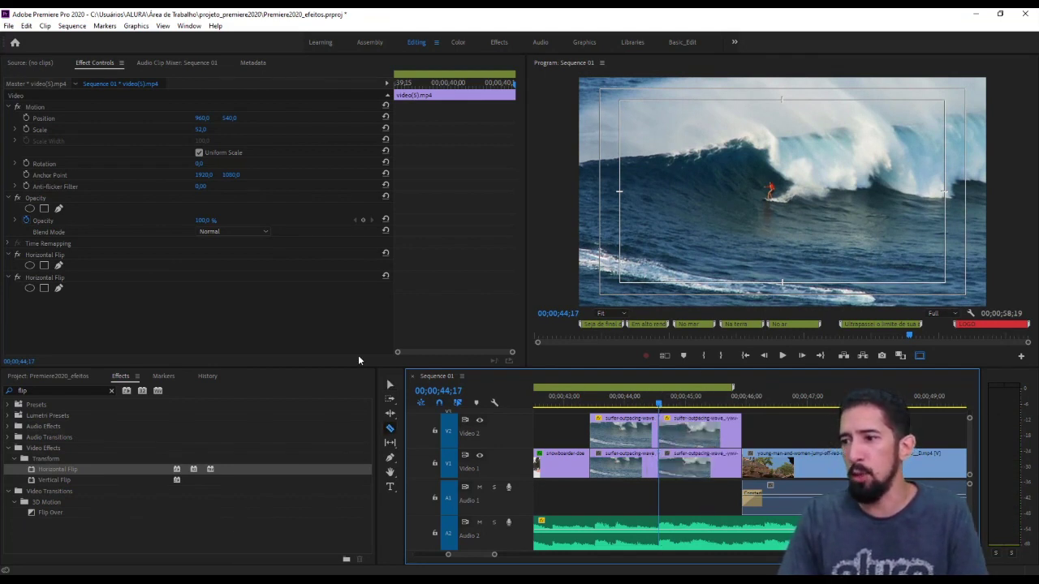
left_click(390, 385)
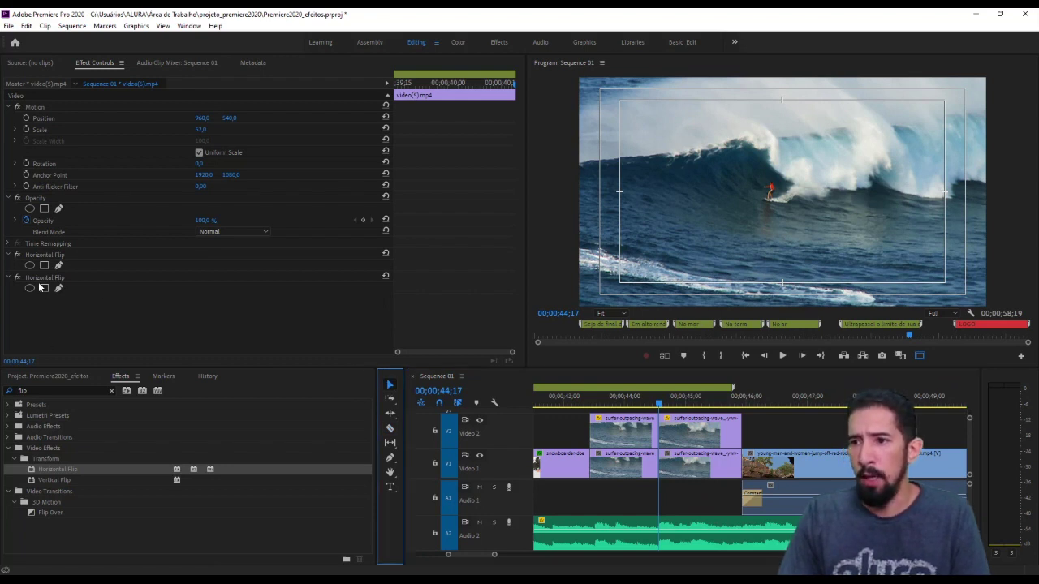
- Find the Crop effect and apply it to the second surfer part on Video 2
left_click(693, 464)
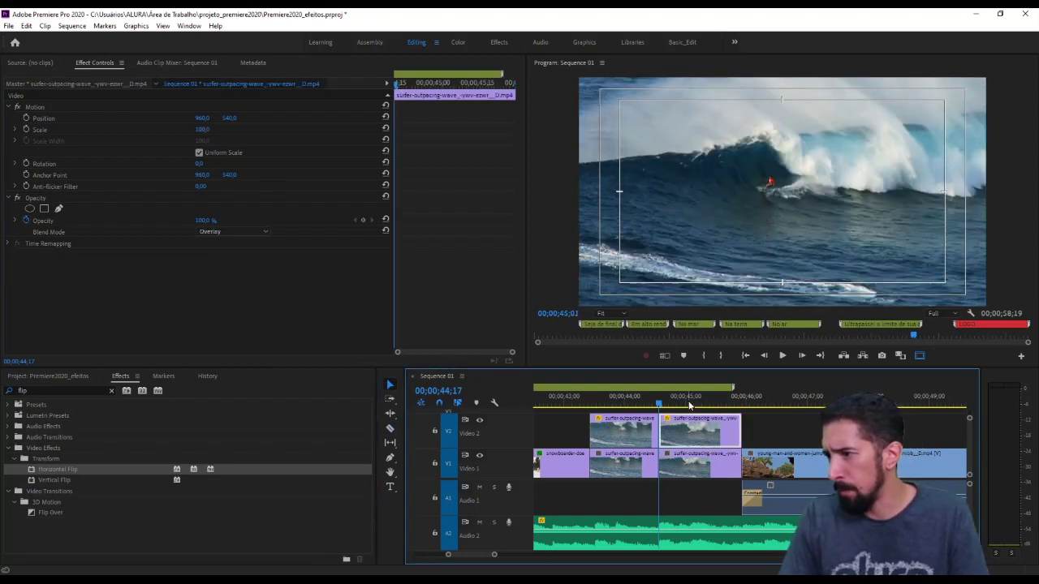
left_click(694, 444)
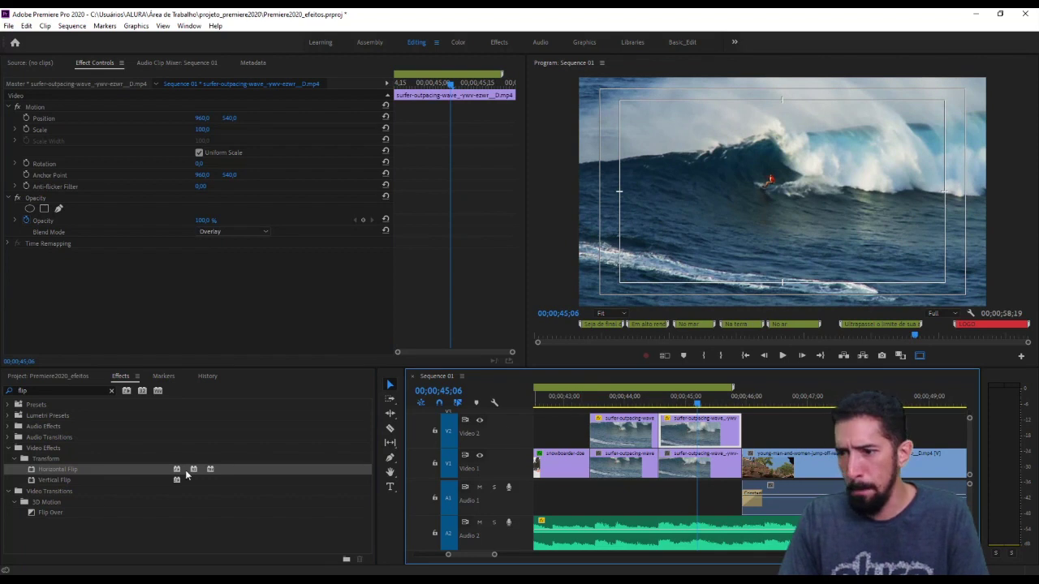
left_click(22, 390)
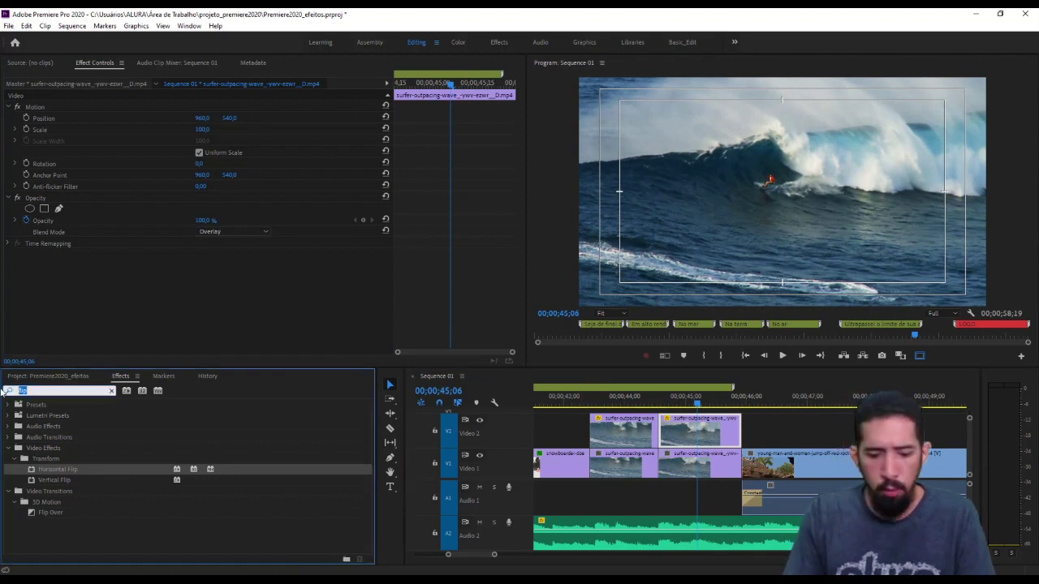
type("crop")
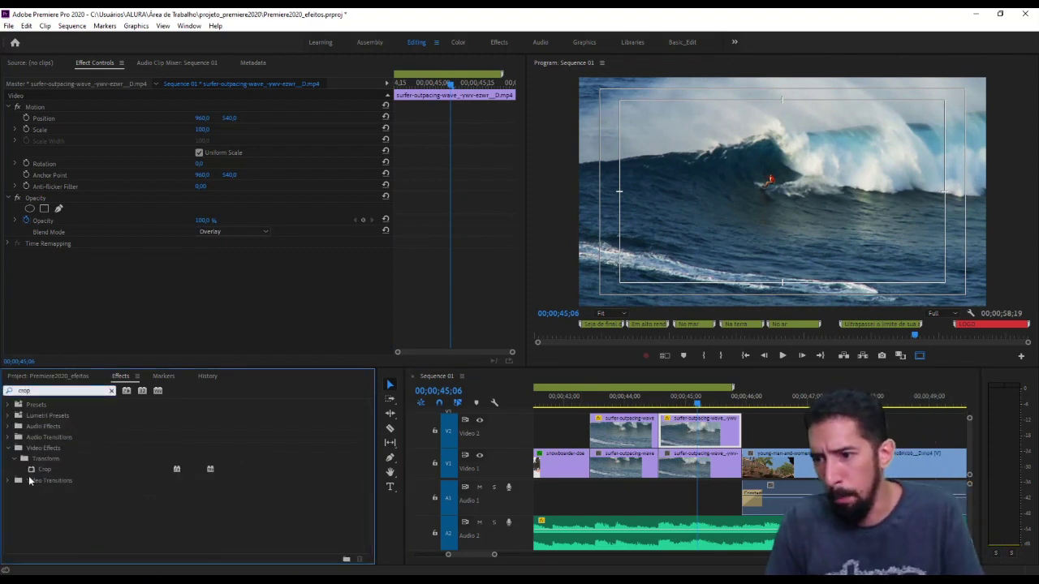
left_click(45, 469)
left_click_drag(734, 443, 727, 438)
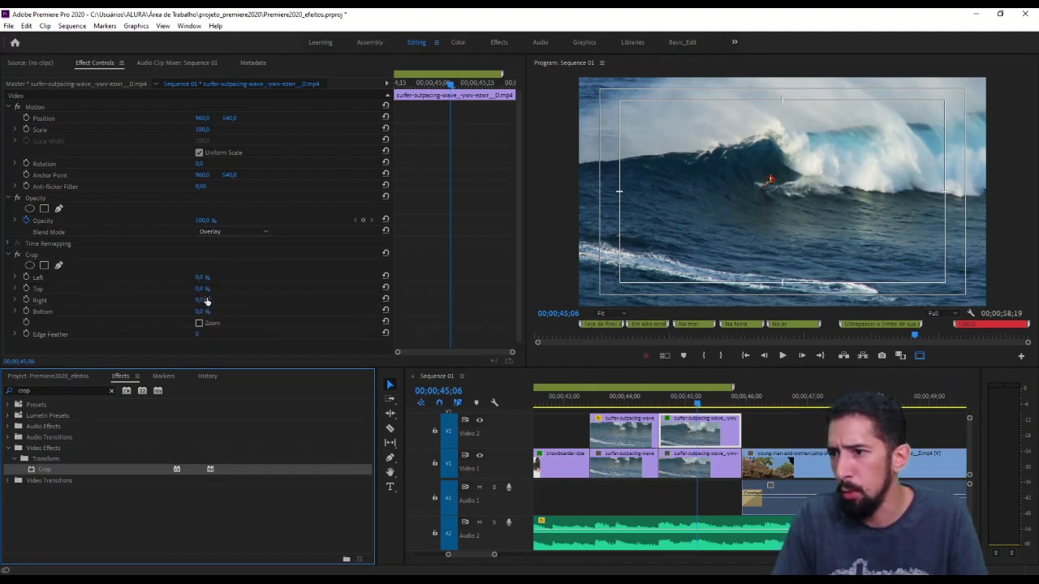
- Set the Crop effect's Top and Bottom to 25% on the second surfer part on Video 2
left_click_drag(202, 288, 240, 288)
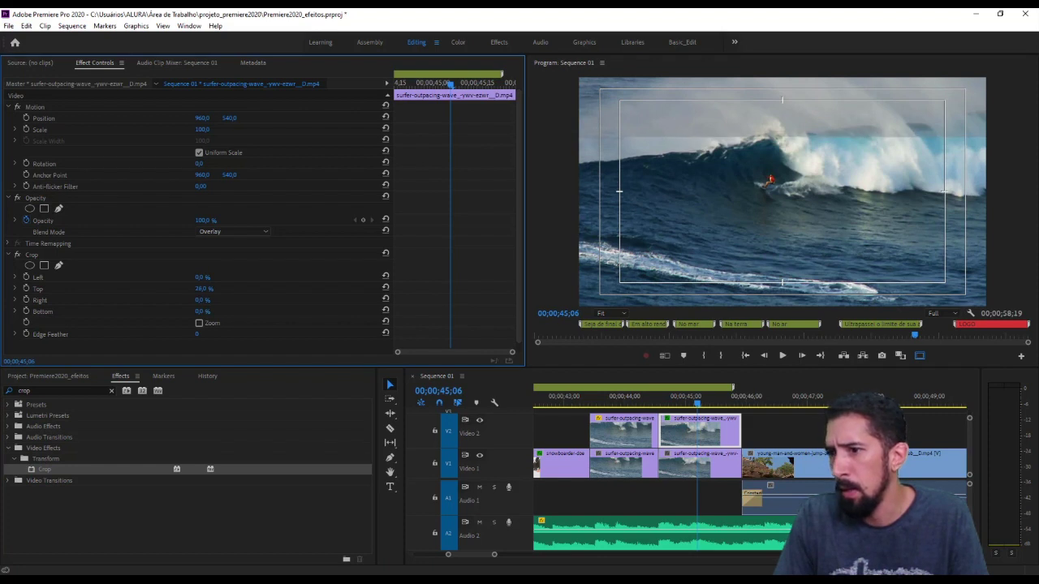
key("Down")
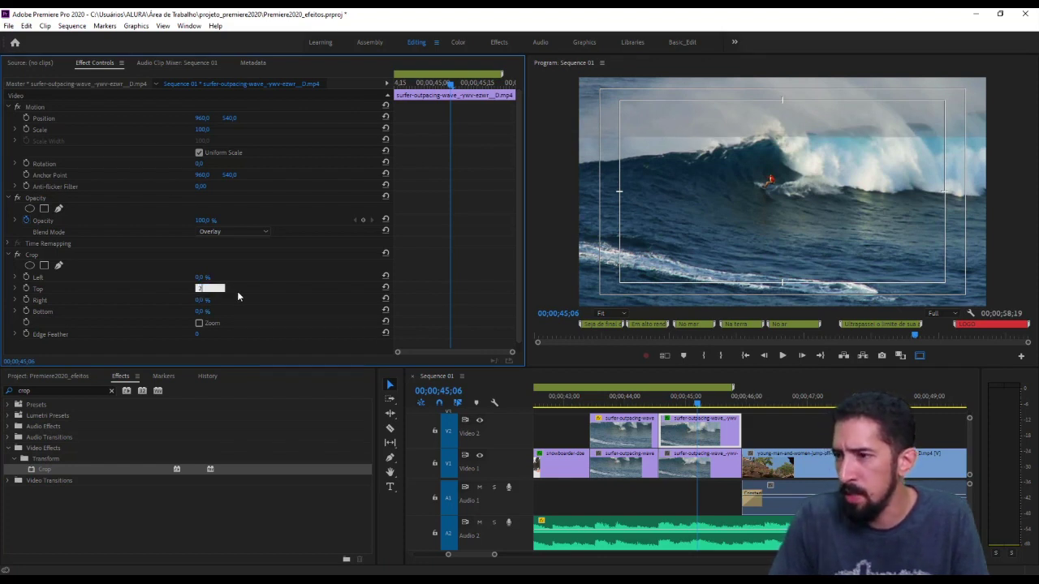
key("Return")
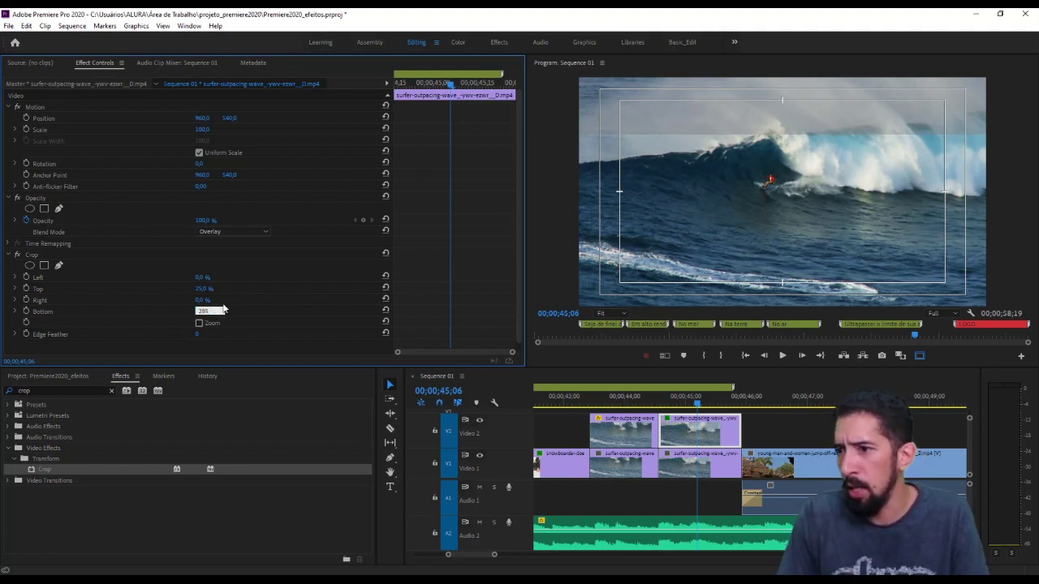
key("Return")
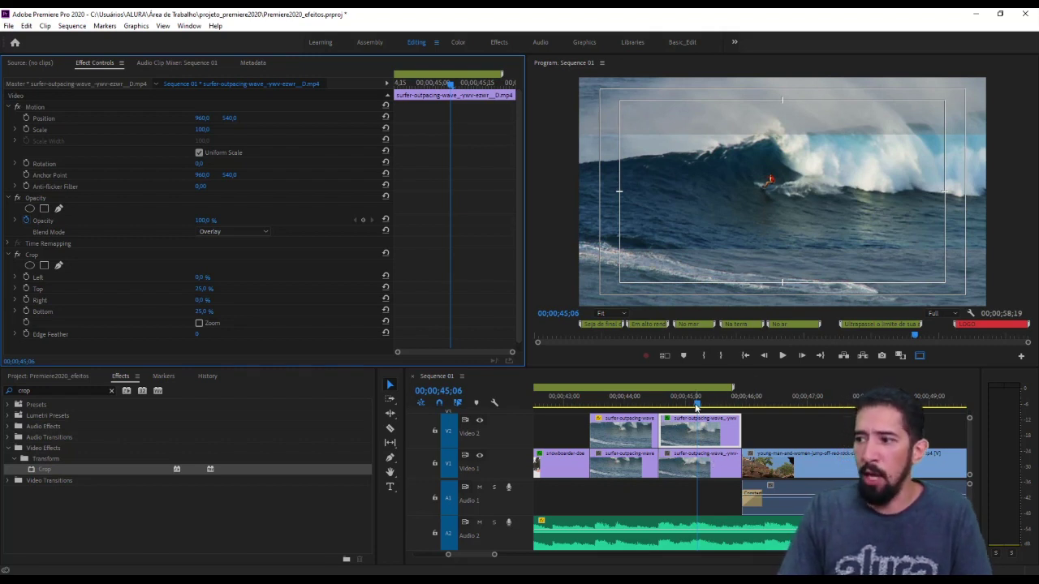
- Copy the Crop effect from the second surfer part on Video 2 onto the matching part on Video 1
left_click_drag(695, 405, 710, 403)
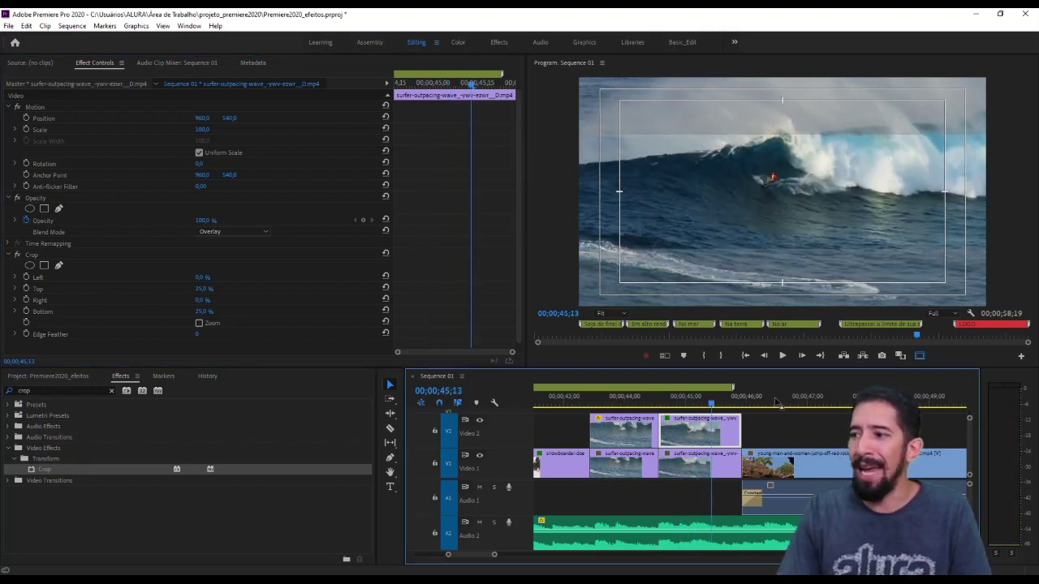
left_click(699, 464)
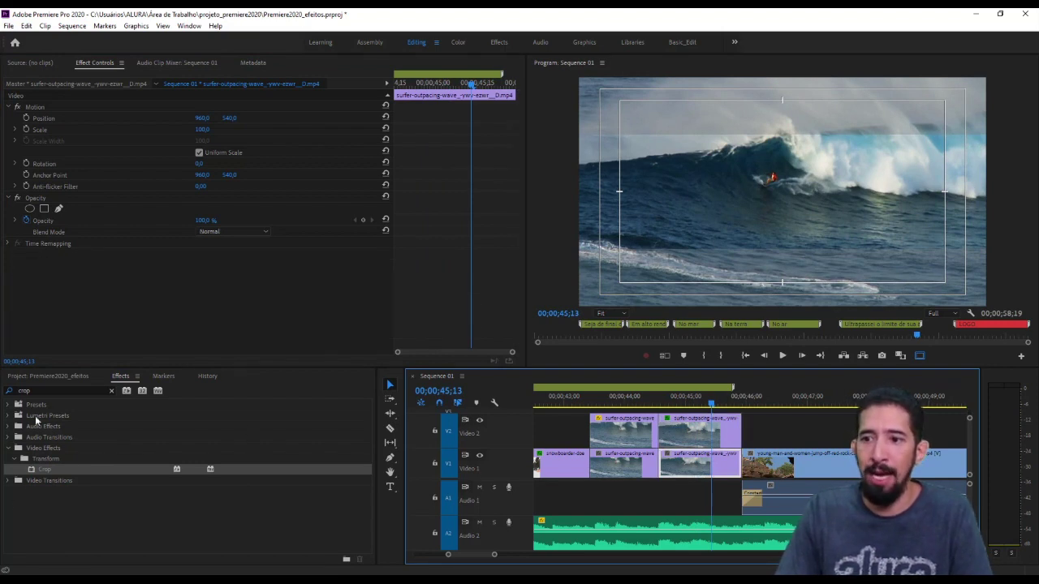
left_click(44, 391)
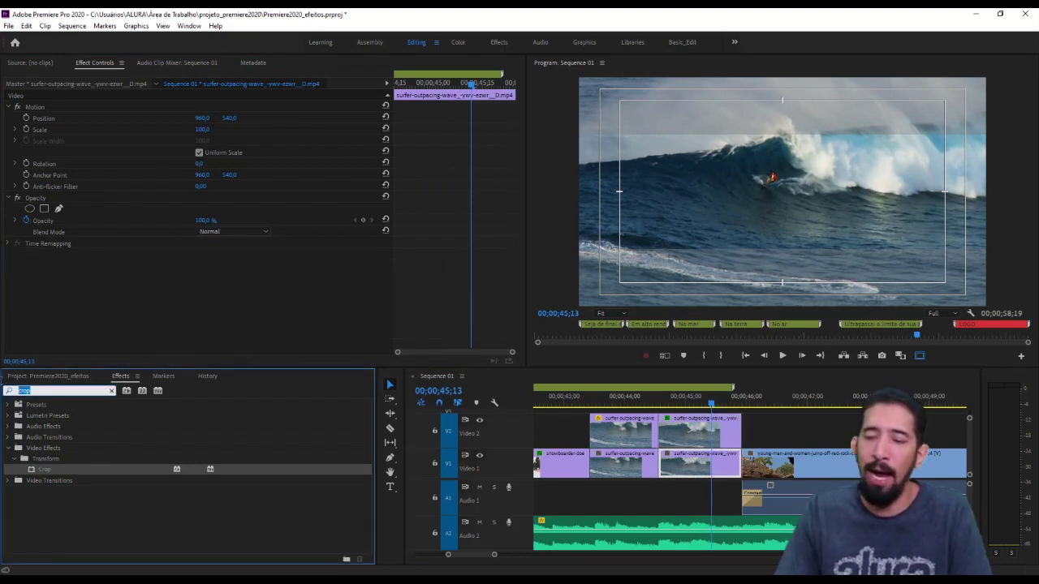
left_click(731, 421)
left_click(32, 256)
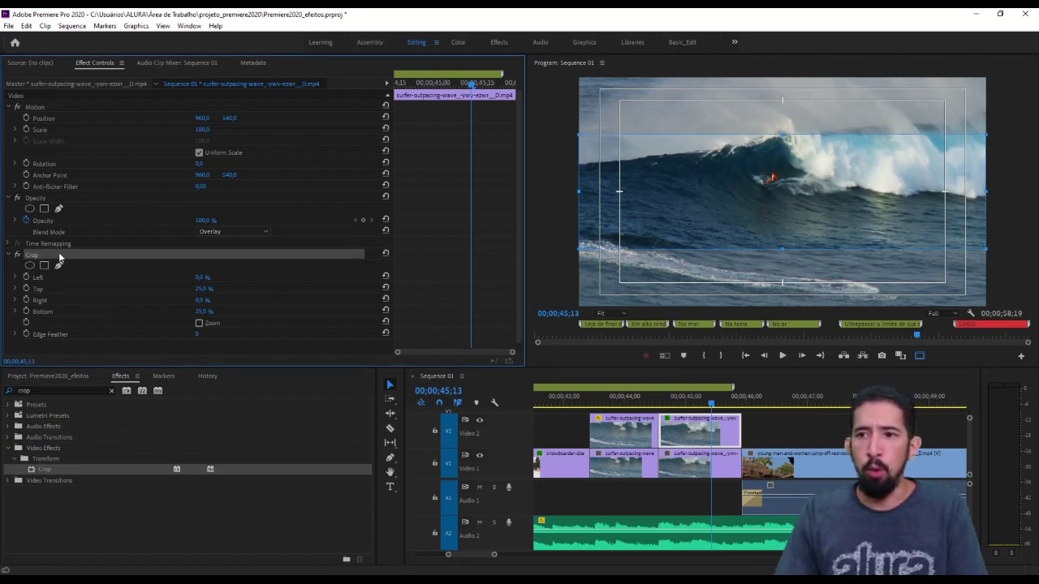
key("ctrl+z")
key("ctrl+z")
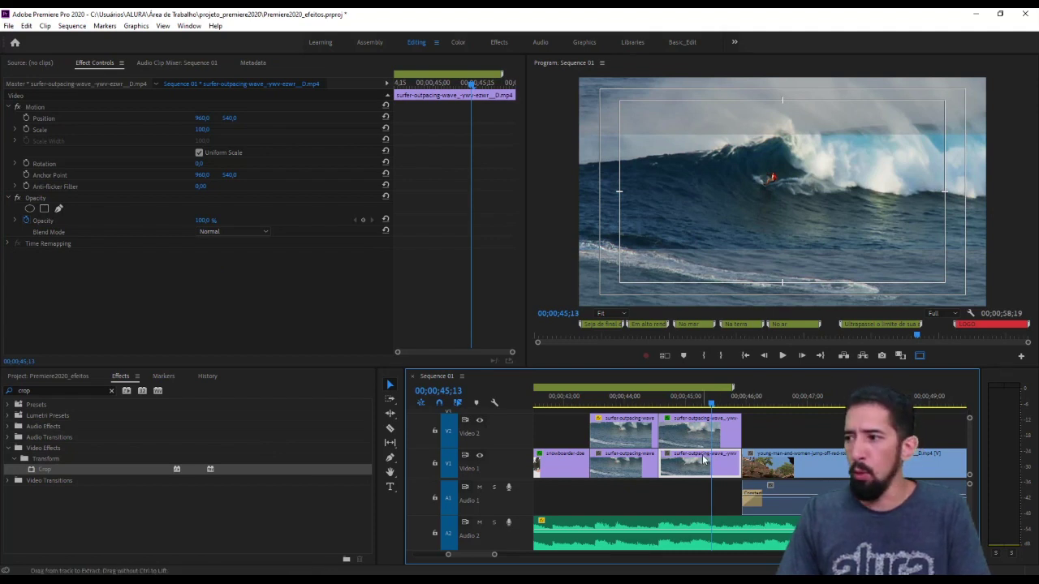
key("ctrl+shift+z")
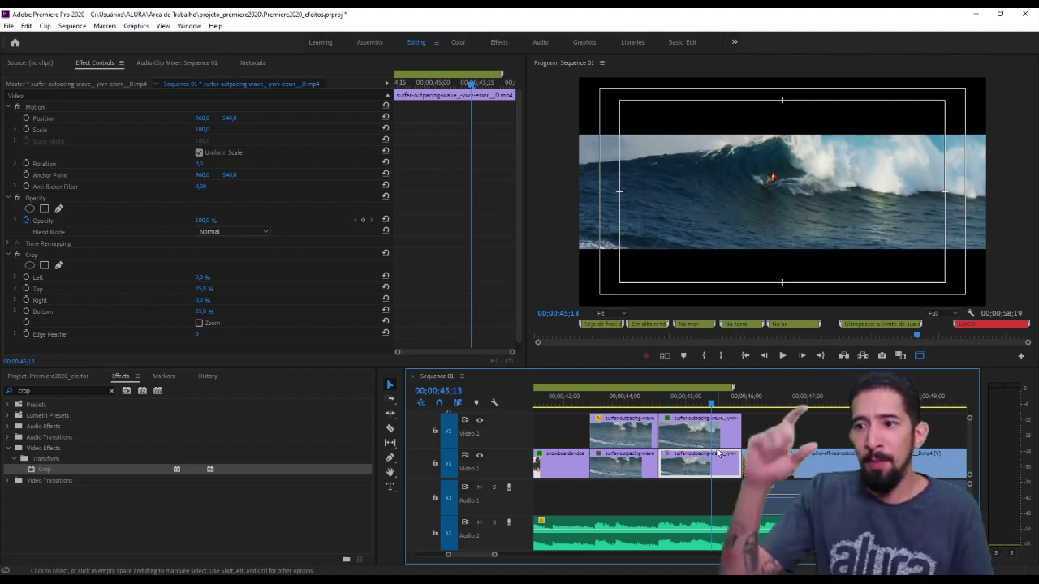
left_click(5, 258)
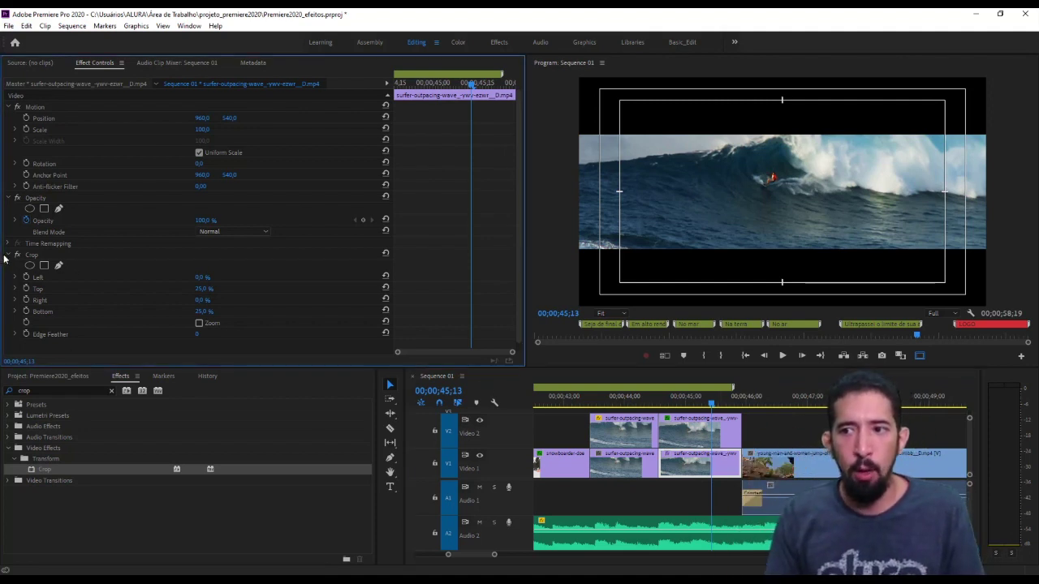
left_click(8, 256)
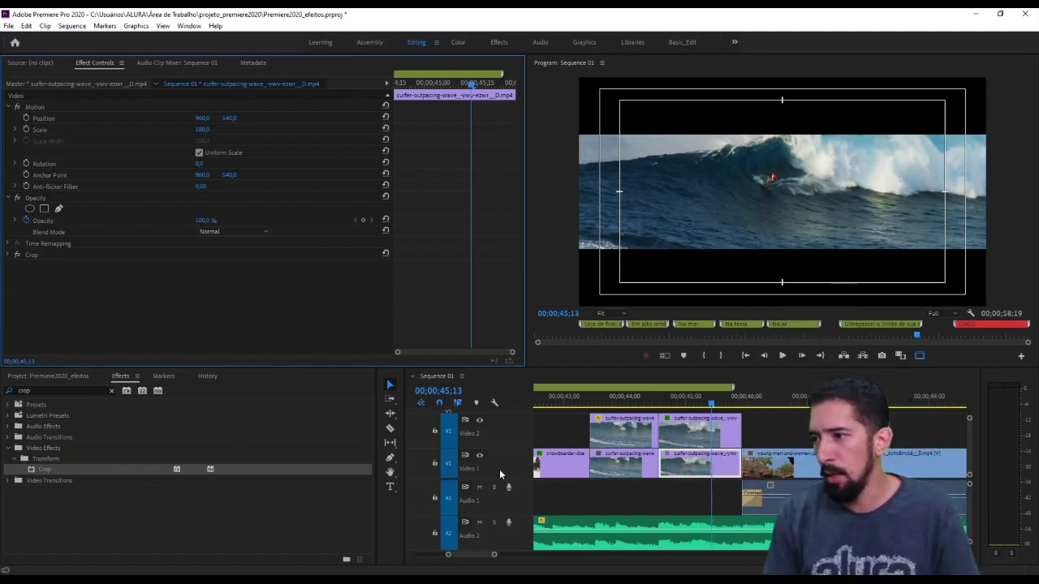
- Play the sequence from before the surfer clips to the cliff jump to review the black-bar crop
left_click(557, 403)
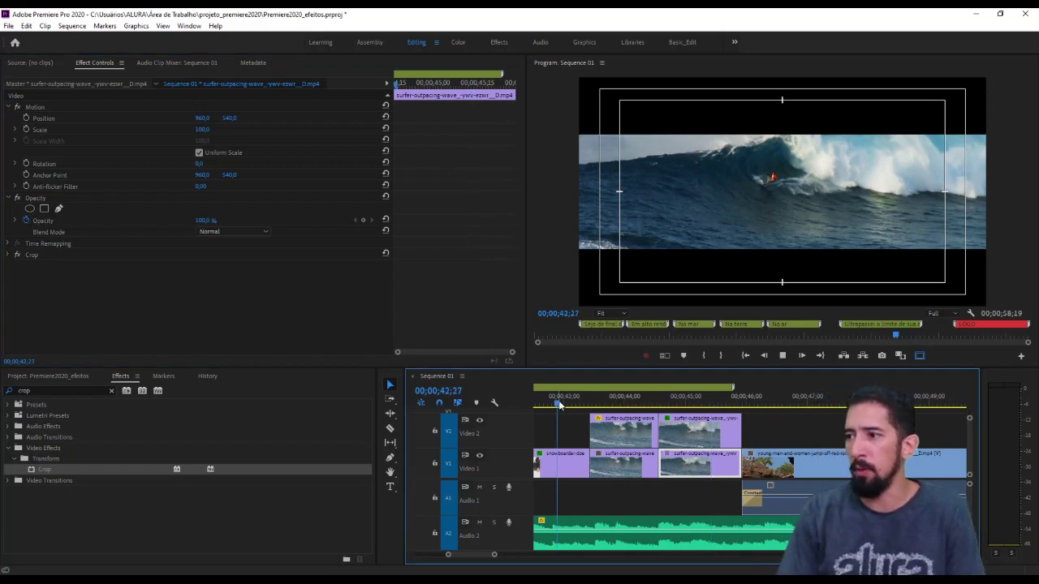
key("space")
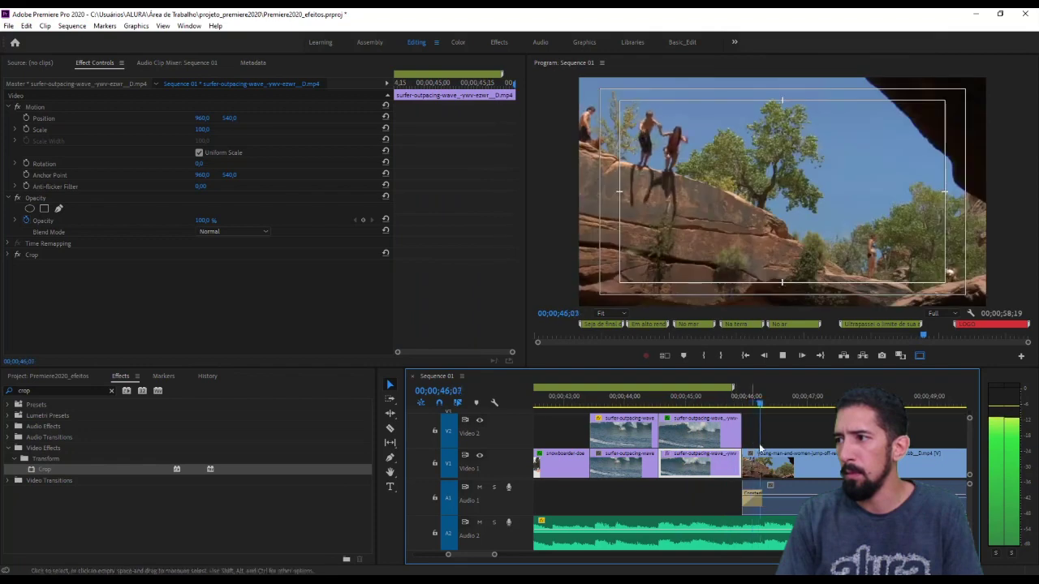
left_click(697, 402)
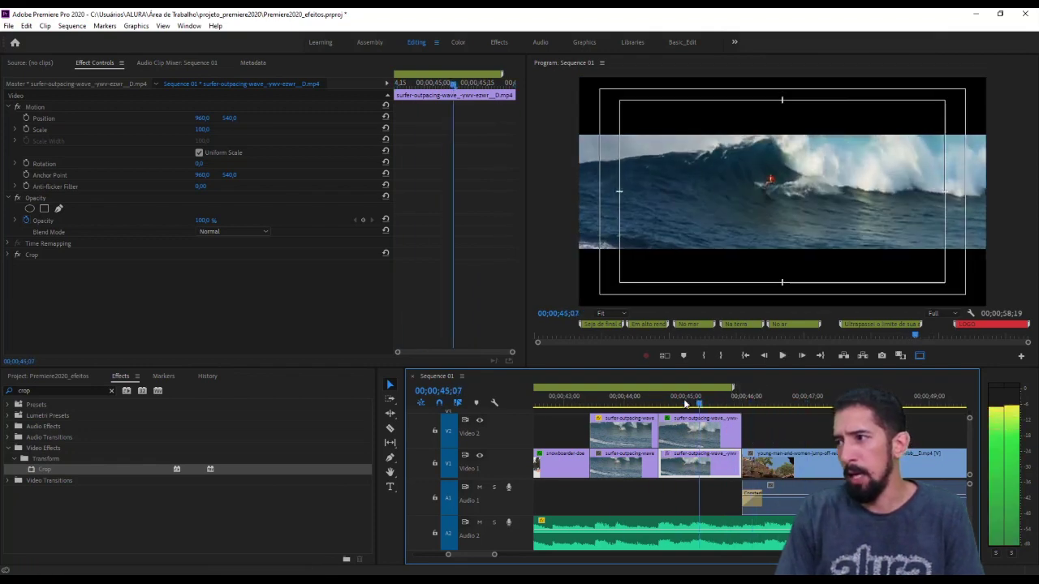
- Keyframe the Crop's Top and Bottom at 25% shortly after the start of the second surfer part on Video 2
mouse_move(684, 403)
left_mouse_down()
mouse_move(626, 402)
mouse_move(686, 401)
left_mouse_up()
left_click(696, 430)
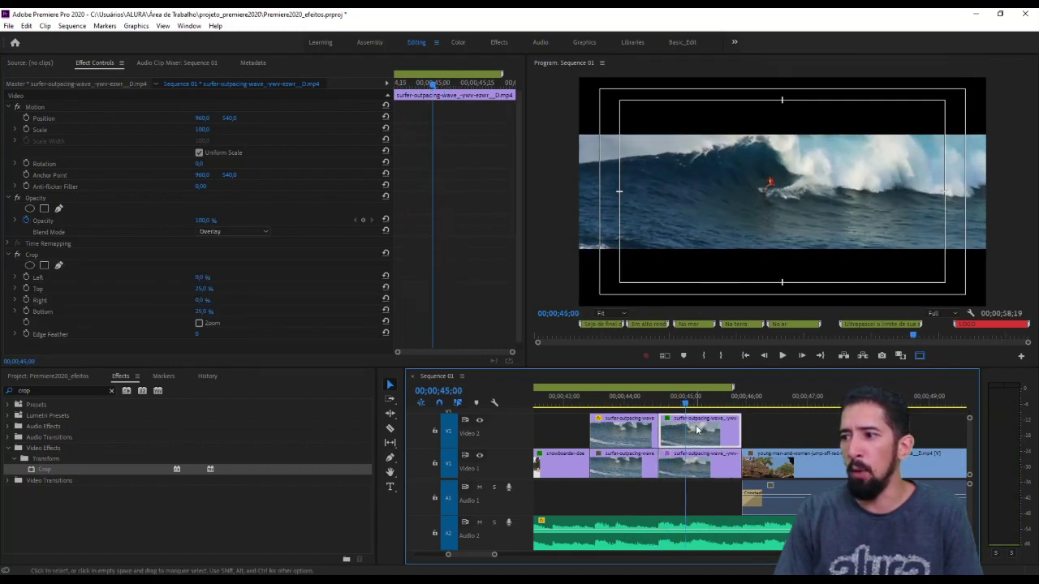
left_click(689, 404)
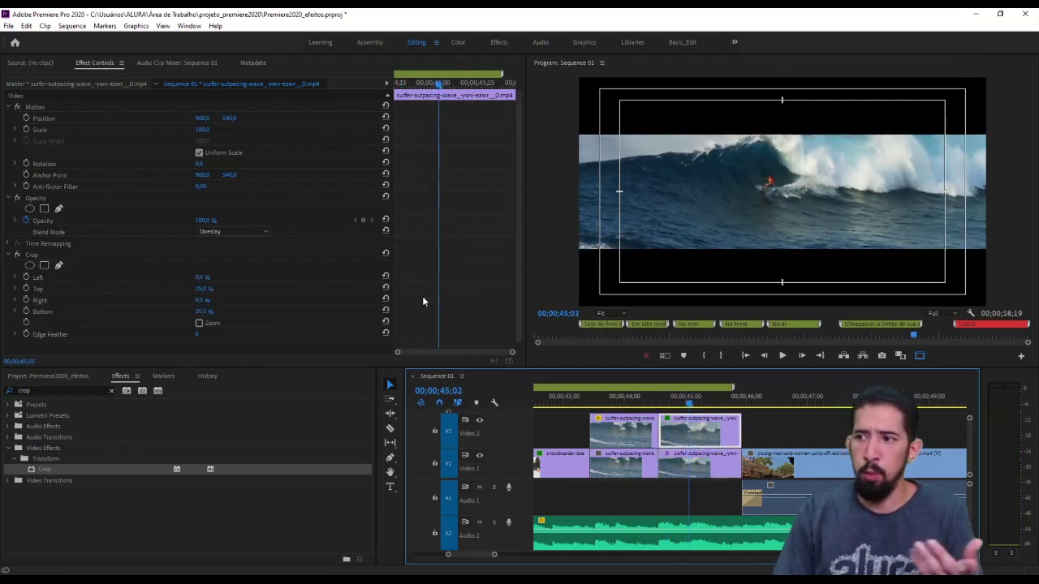
left_click(26, 288)
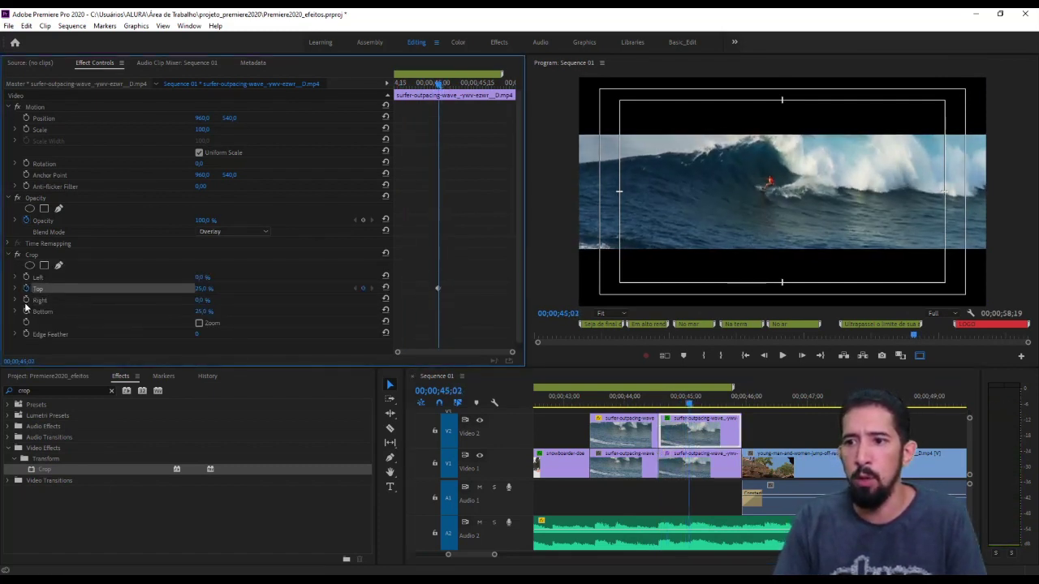
left_click(26, 311)
left_click_drag(439, 87, 356, 87)
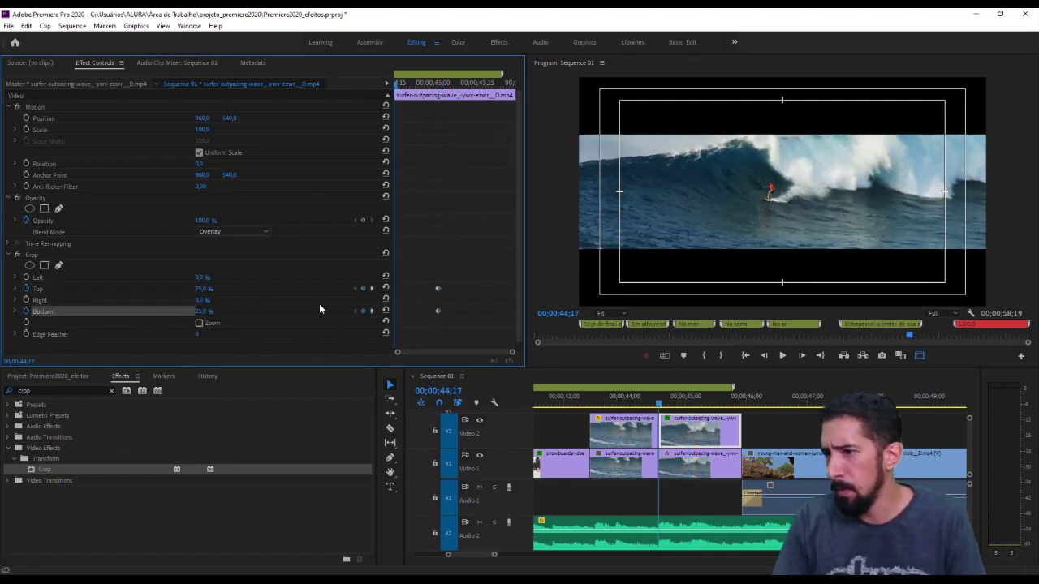
left_click_drag(438, 289, 415, 290)
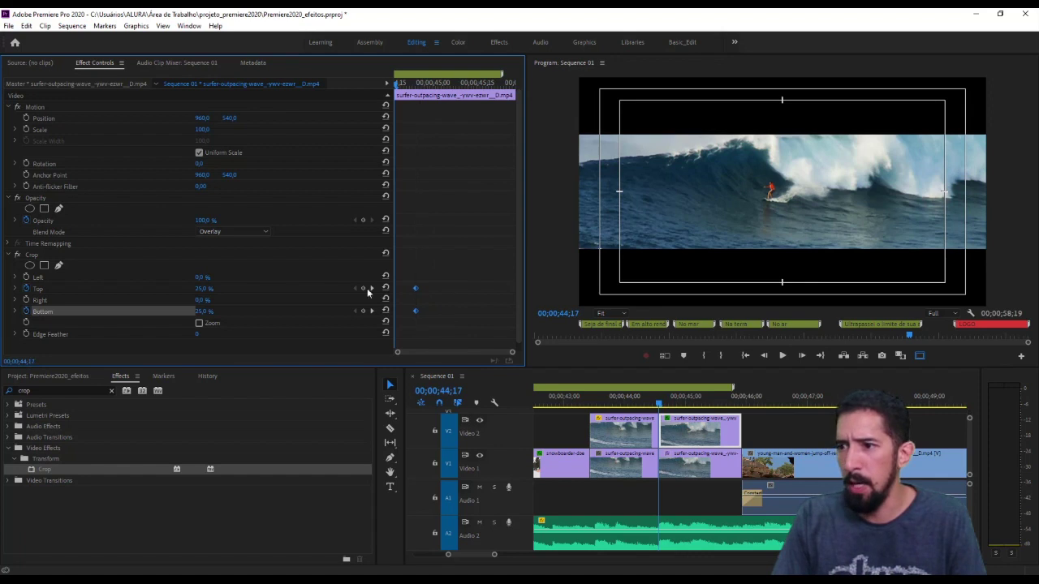
- Keyframe the Crop's Top and Bottom at 0% at 00;00;44;17, the start of the second surfer part on Video 2
left_click(197, 289)
type("0")
key("Return")
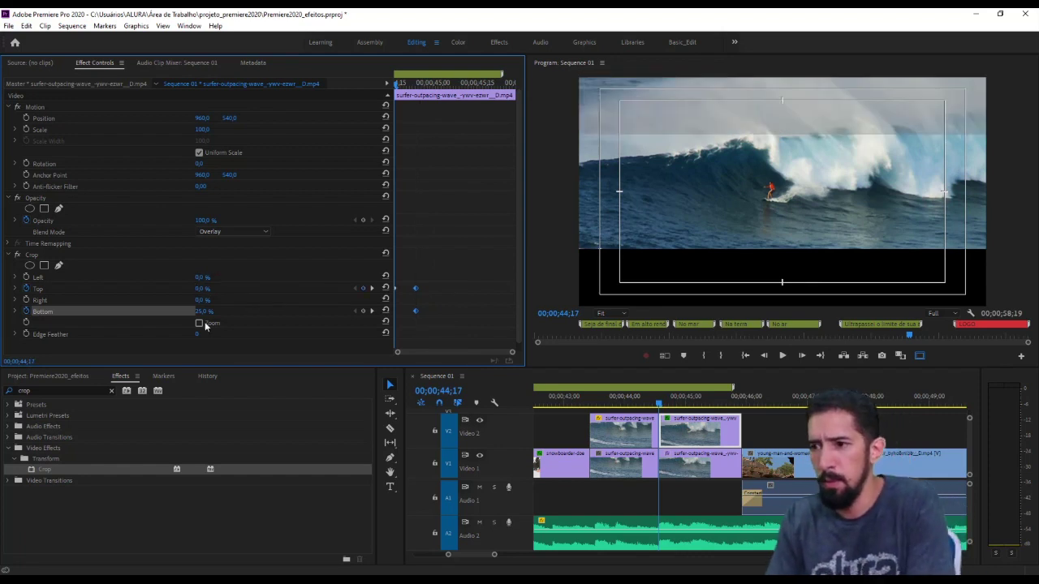
left_click(216, 311)
type("0")
key("Return")
- Replace the Crop on the second surfer part on Video 1 with the keyframed Crop copied from Video 2
left_click(712, 475)
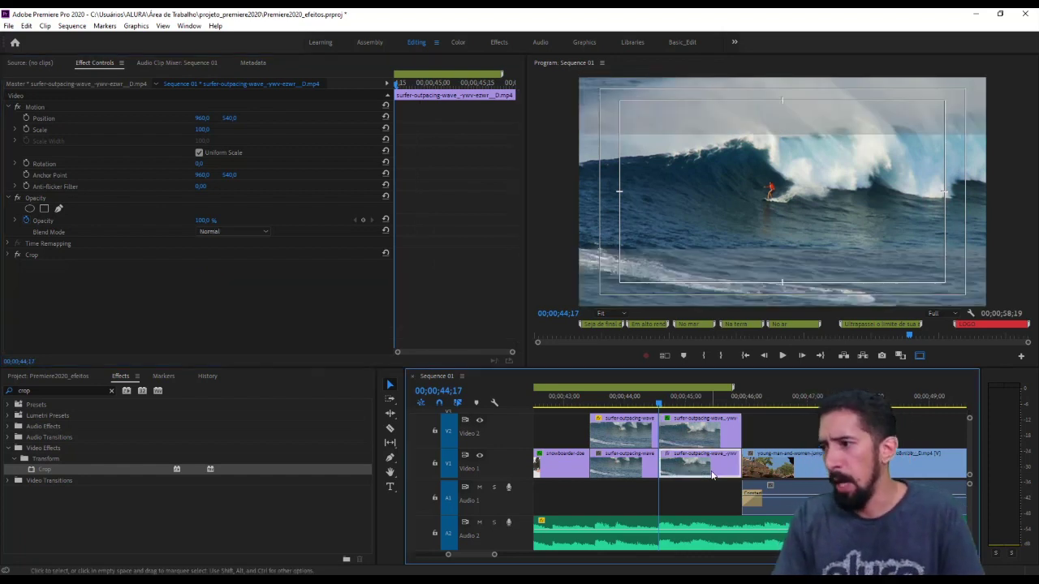
left_click(32, 255)
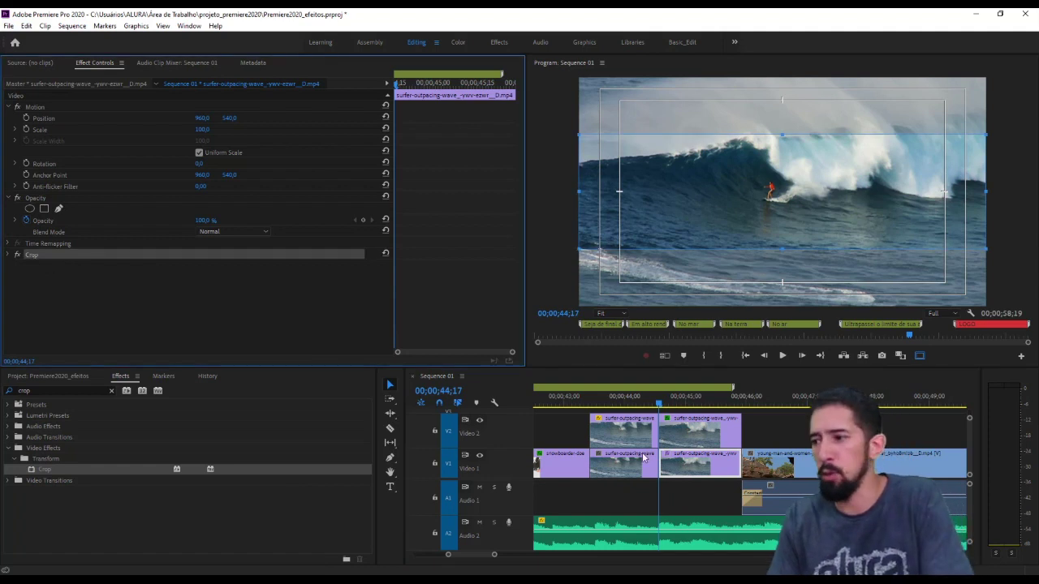
left_click(703, 438)
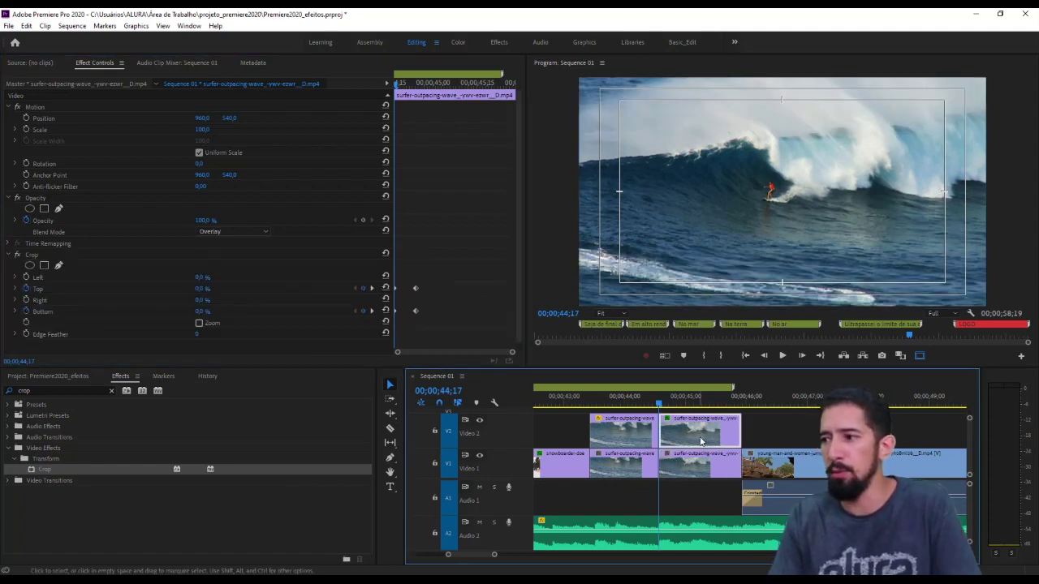
left_click(33, 256)
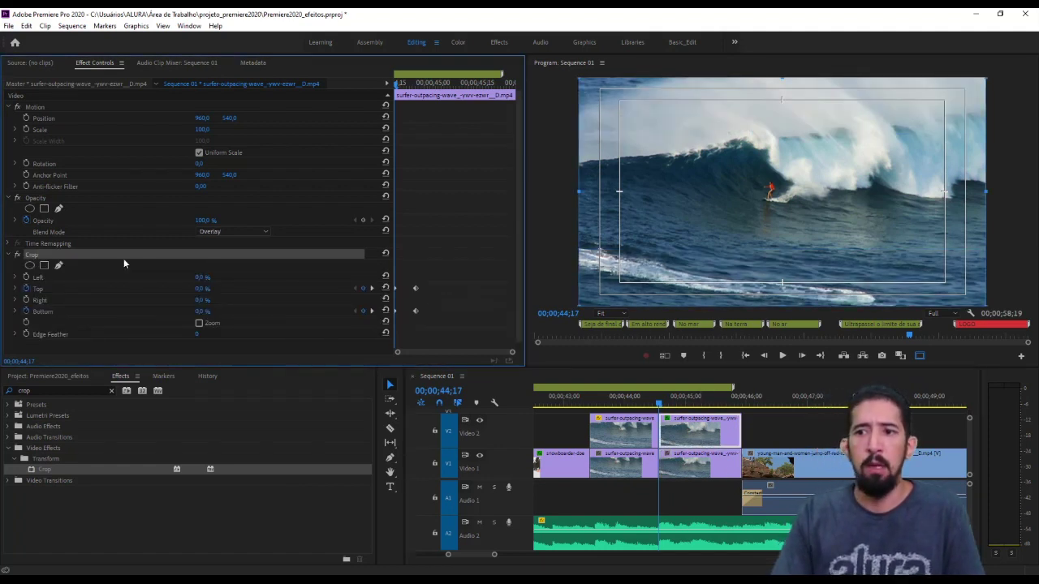
left_click(698, 464)
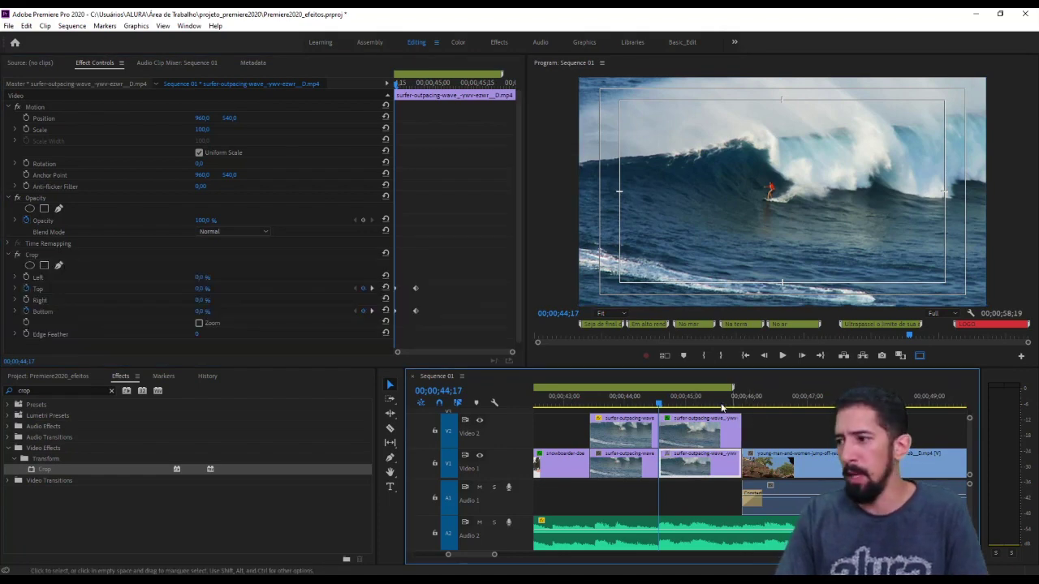
- Play the sequence from about 00;00;43;00 through the surfer clips to review the closing black bars
key("space")
left_click(554, 397)
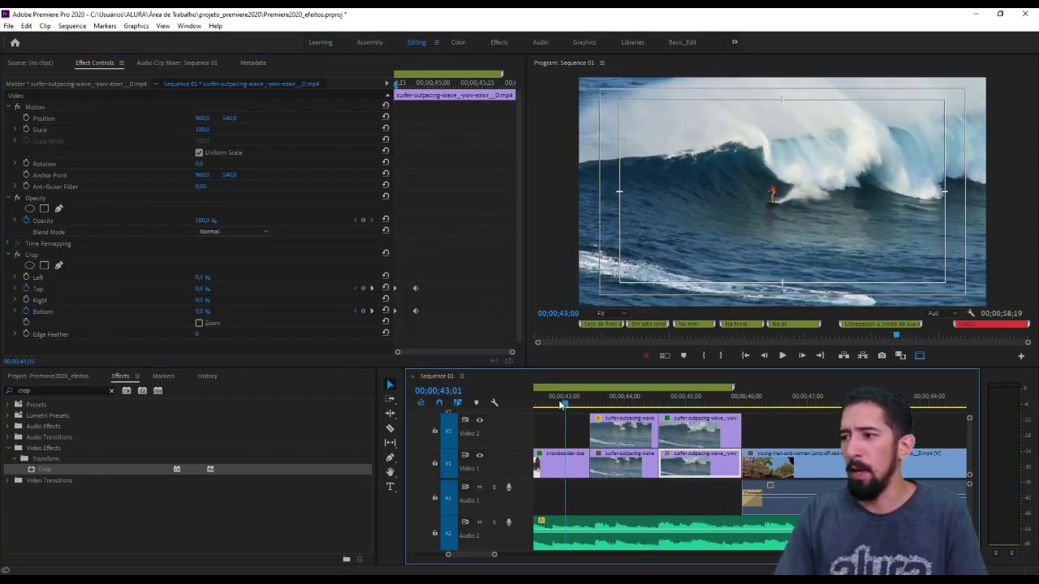
key("space")
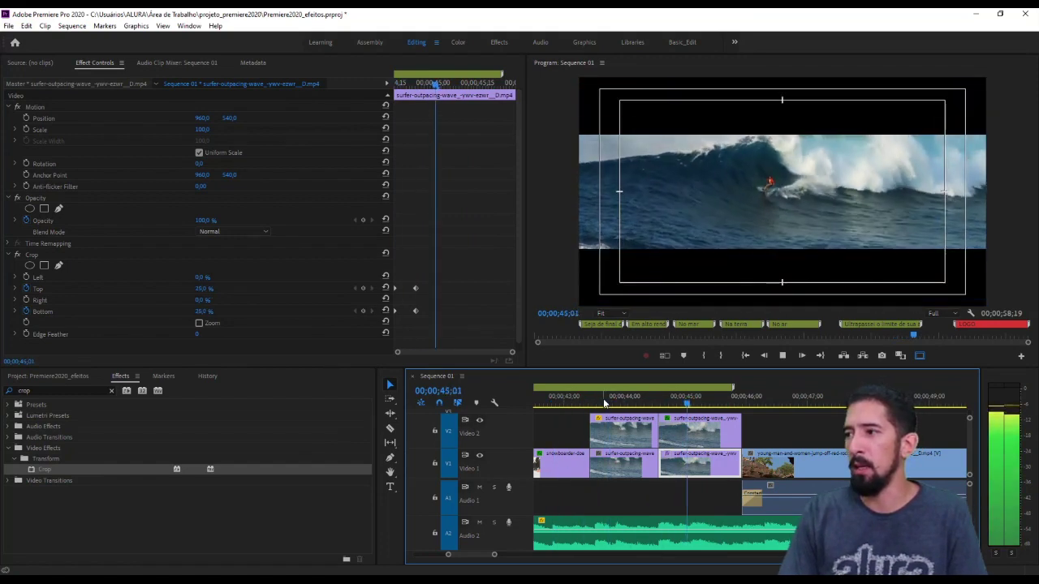
key("space")
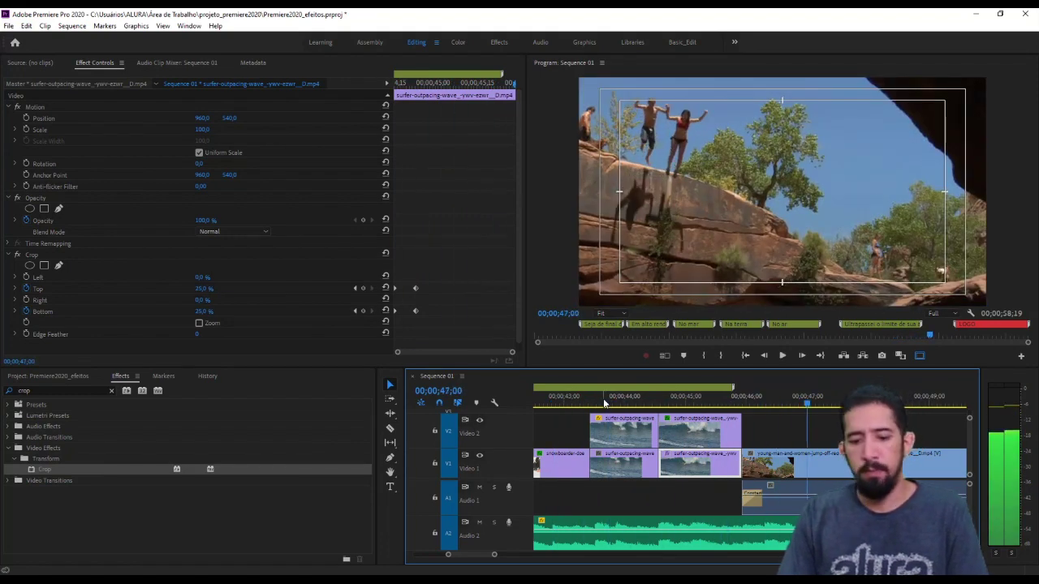
key("minus")
key("minus")
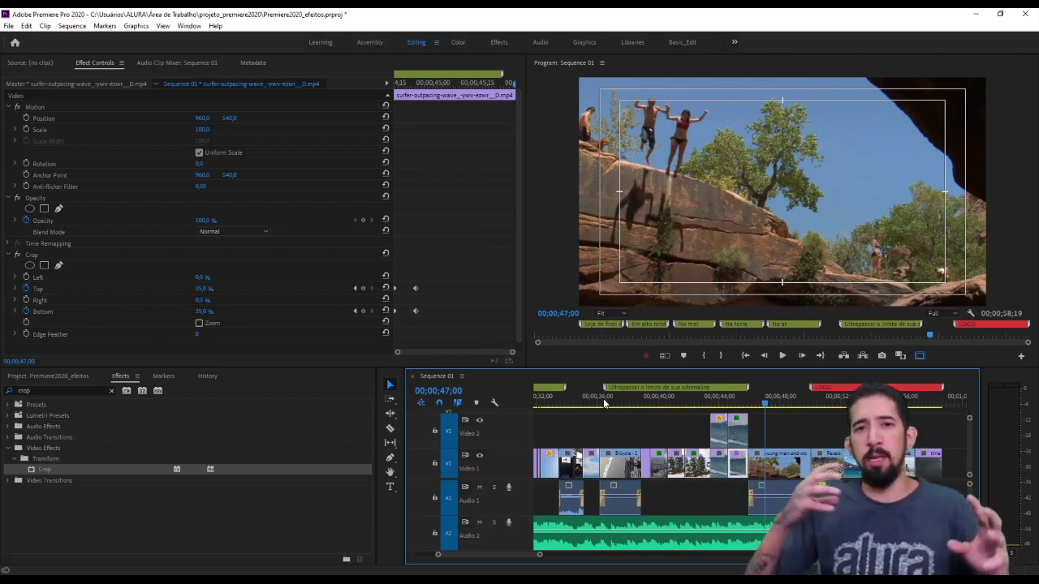